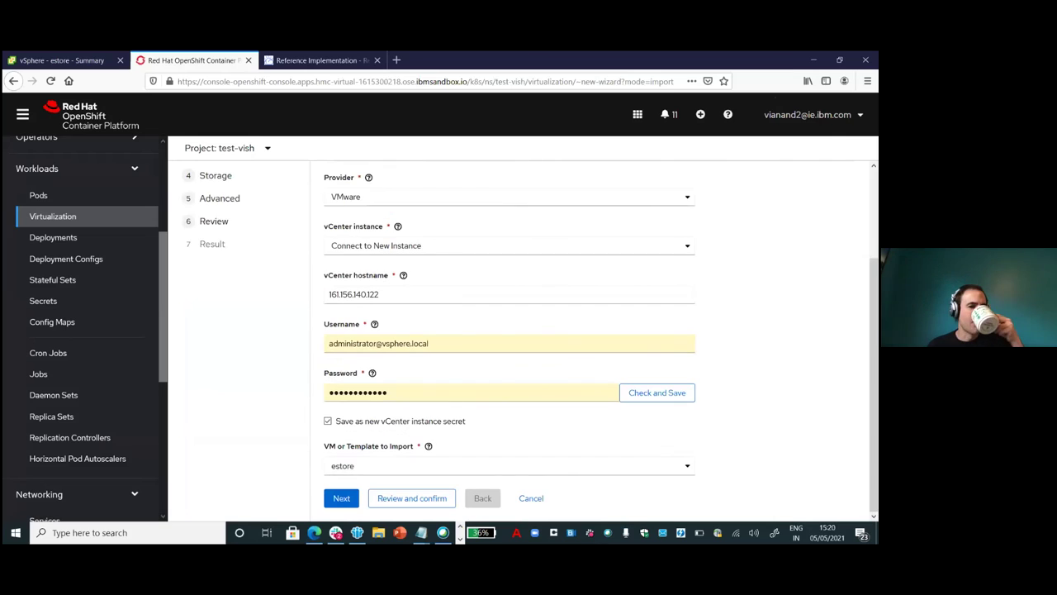
# In the general settings, choose Red Hat Enterprise Linux 7.0 or higher as estore's operating system.
pyautogui.click(341, 500)
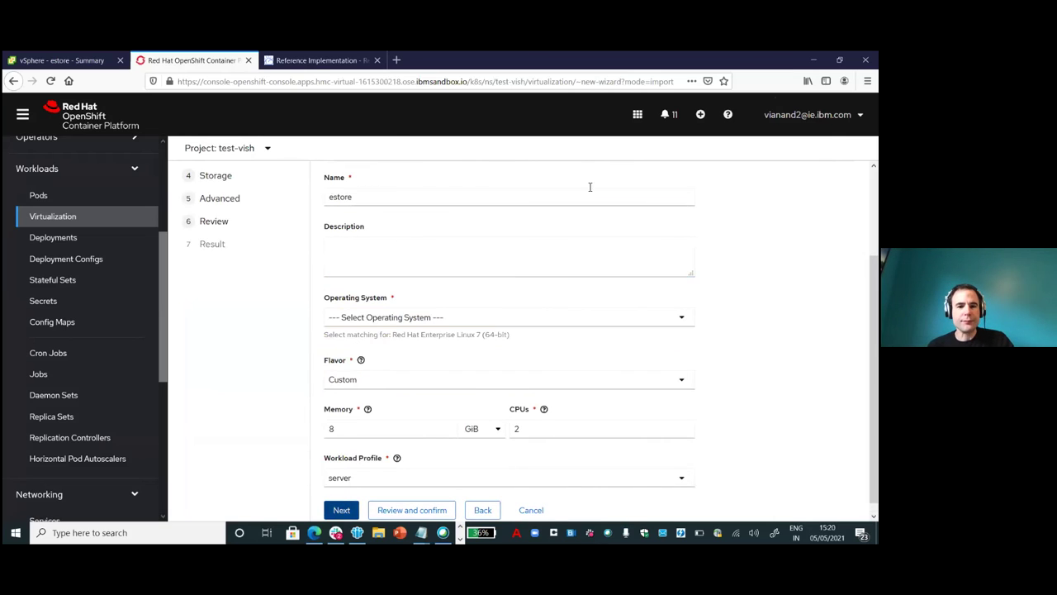
pyautogui.click(682, 317)
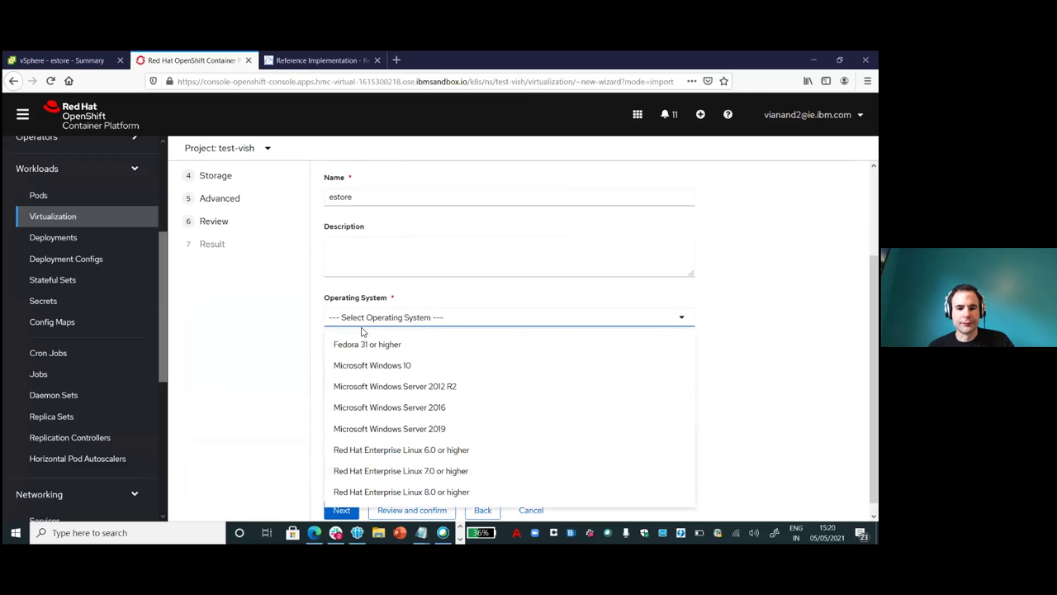
pyautogui.click(394, 471)
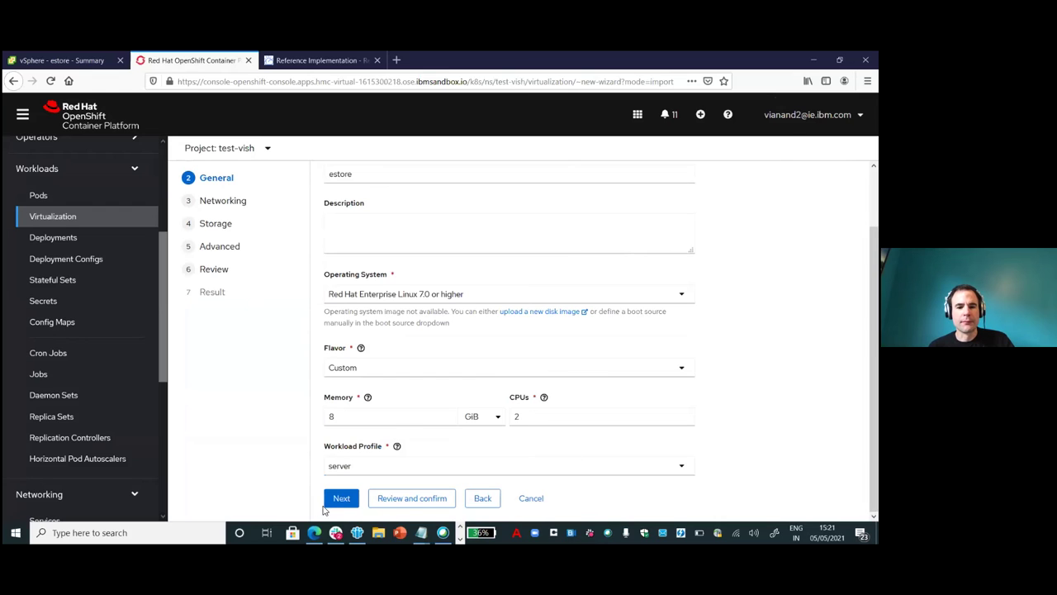
pyautogui.click(341, 498)
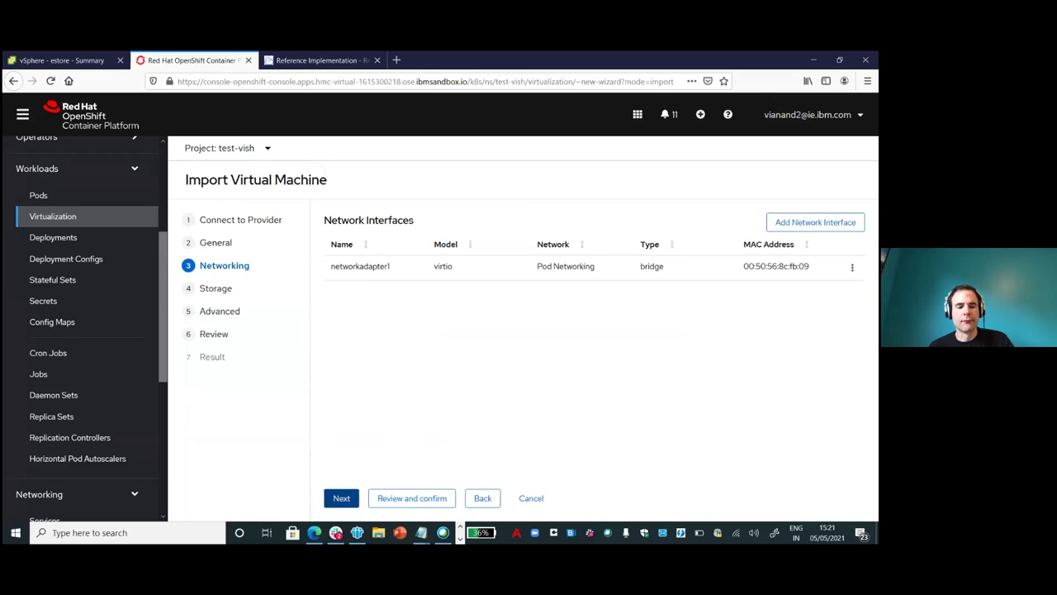
# Edit networkadapter1, keep its type as bridge on Pod Networking, and save it.
pyautogui.click(852, 267)
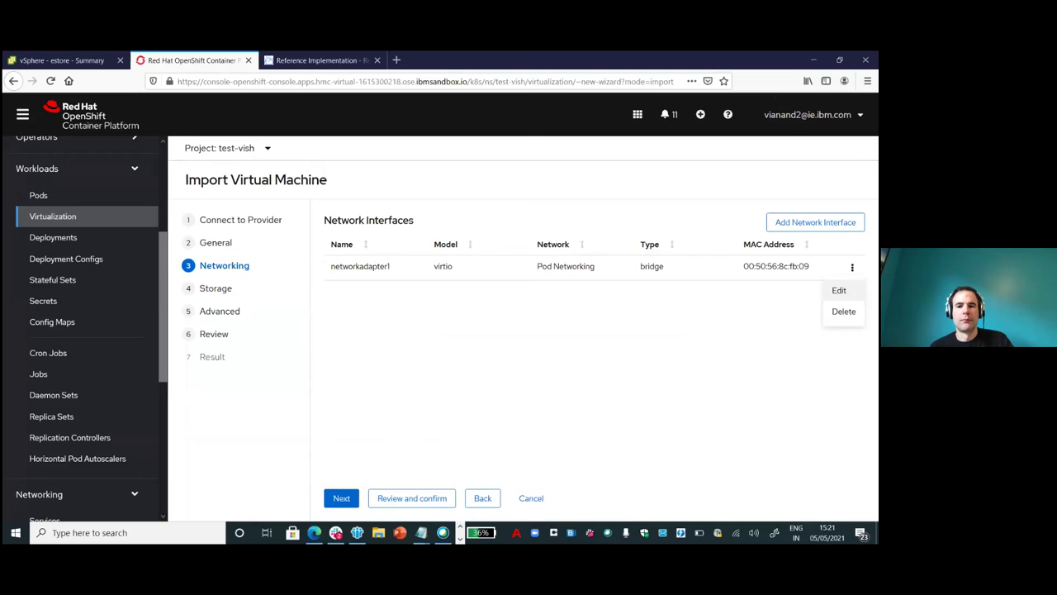
pyautogui.click(839, 290)
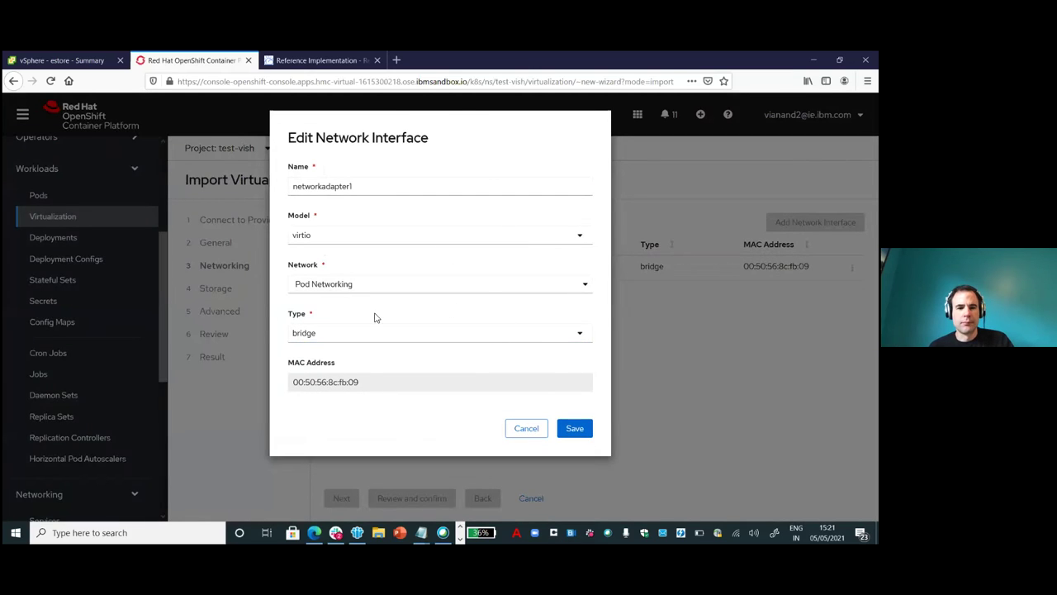
pyautogui.click(581, 335)
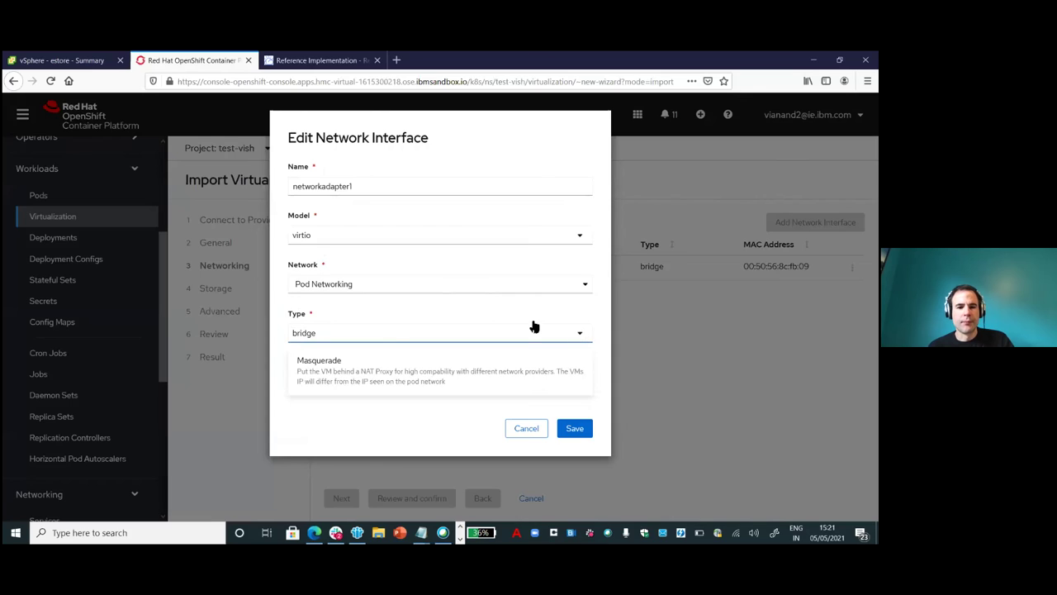
pyautogui.click(440, 321)
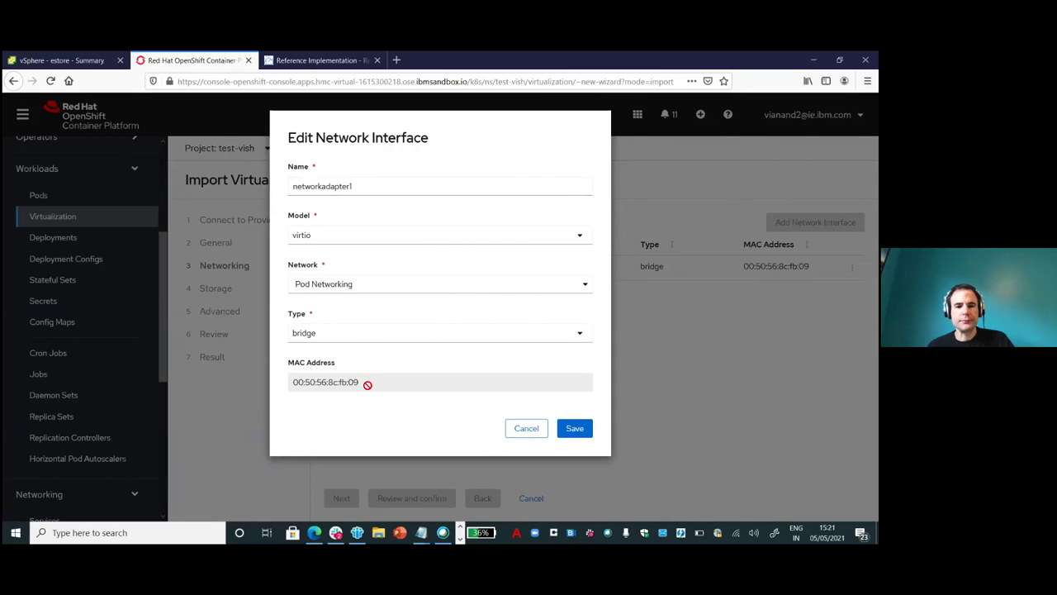
pyautogui.click(576, 429)
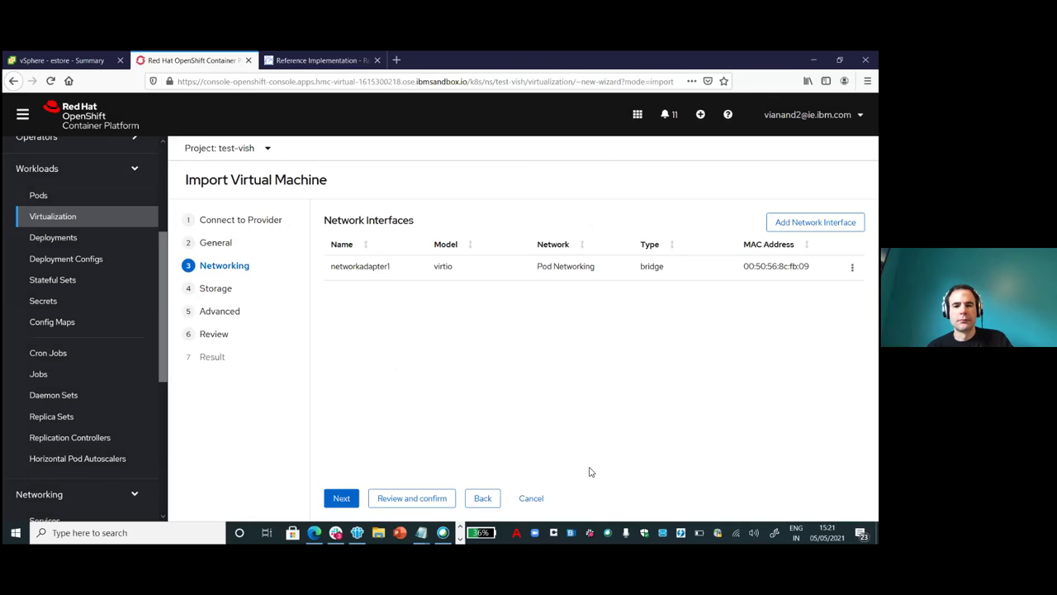
pyautogui.click(340, 499)
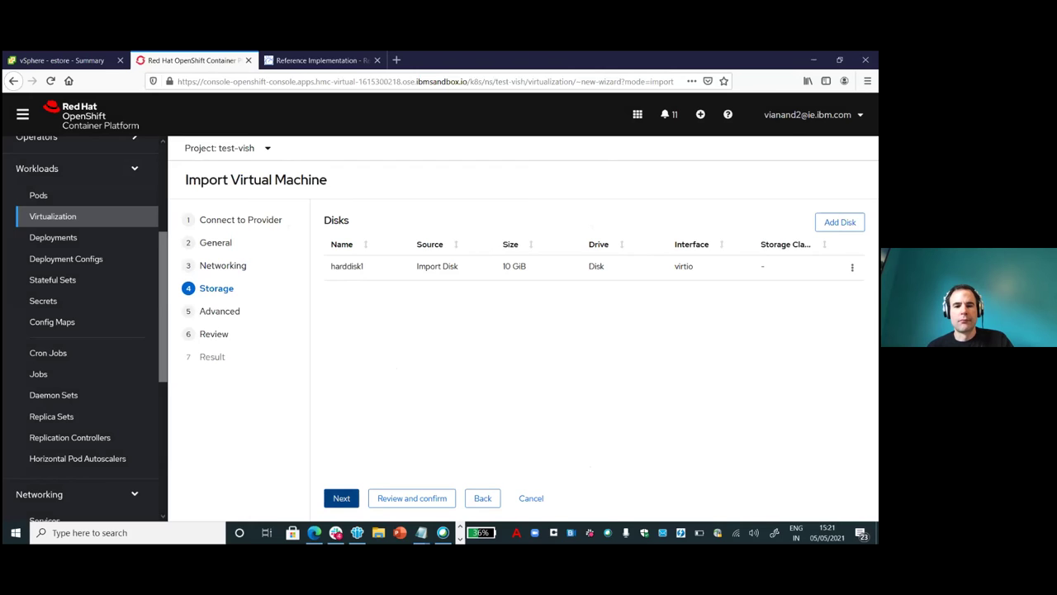
# Edit harddisk1, set its storage class to nfs (default), and save the disk.
pyautogui.click(851, 266)
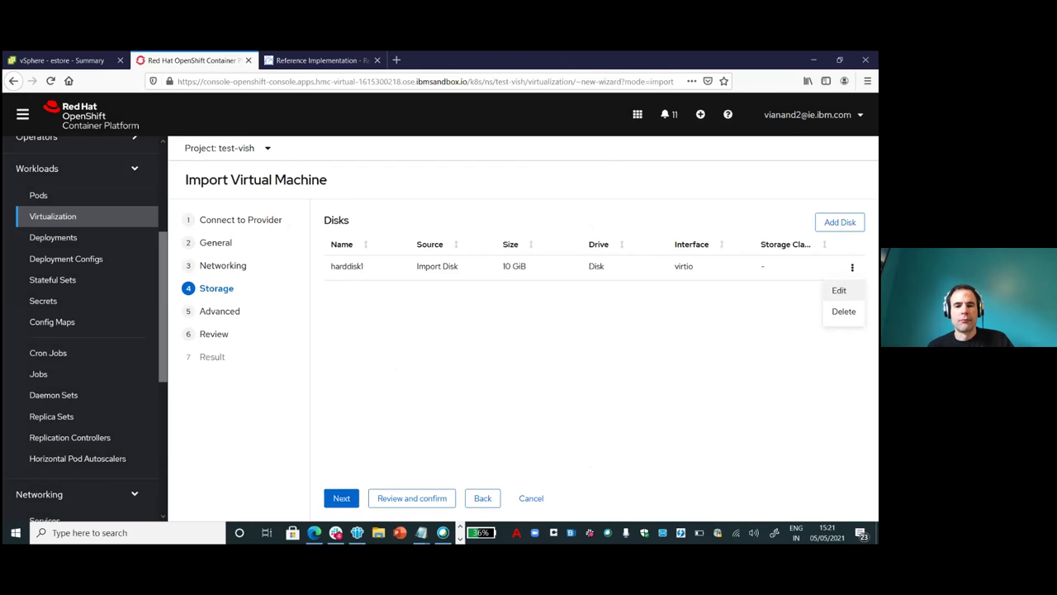
pyautogui.click(838, 290)
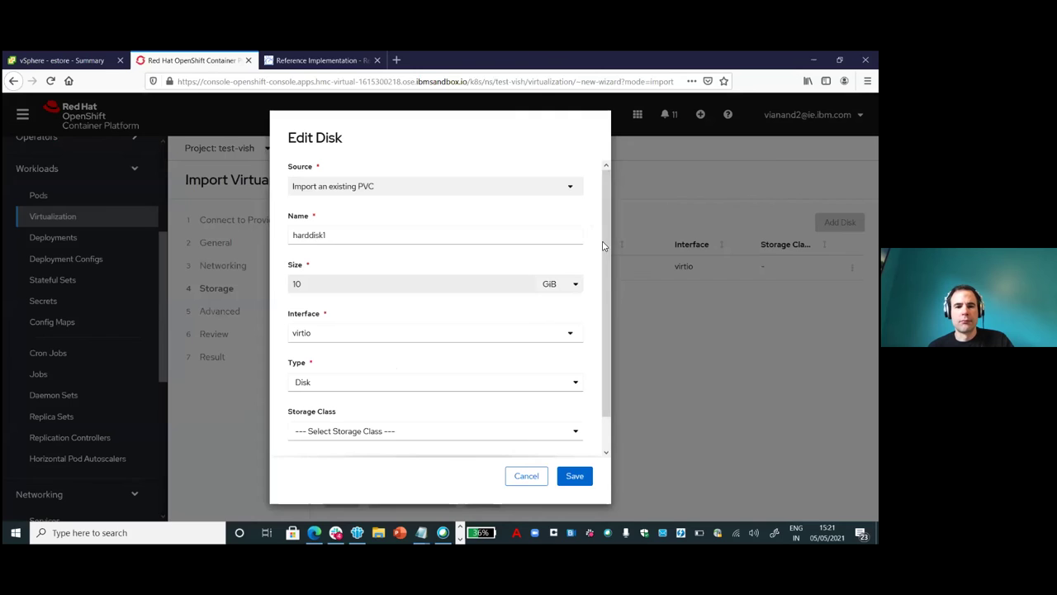
pyautogui.scroll(-1, 605, 245)
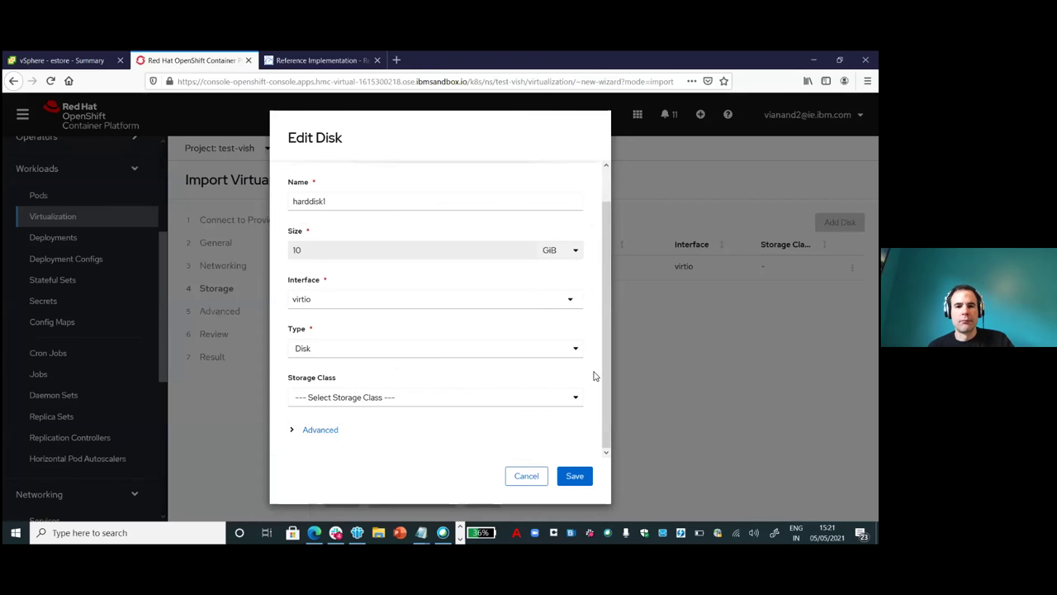
pyautogui.click(575, 397)
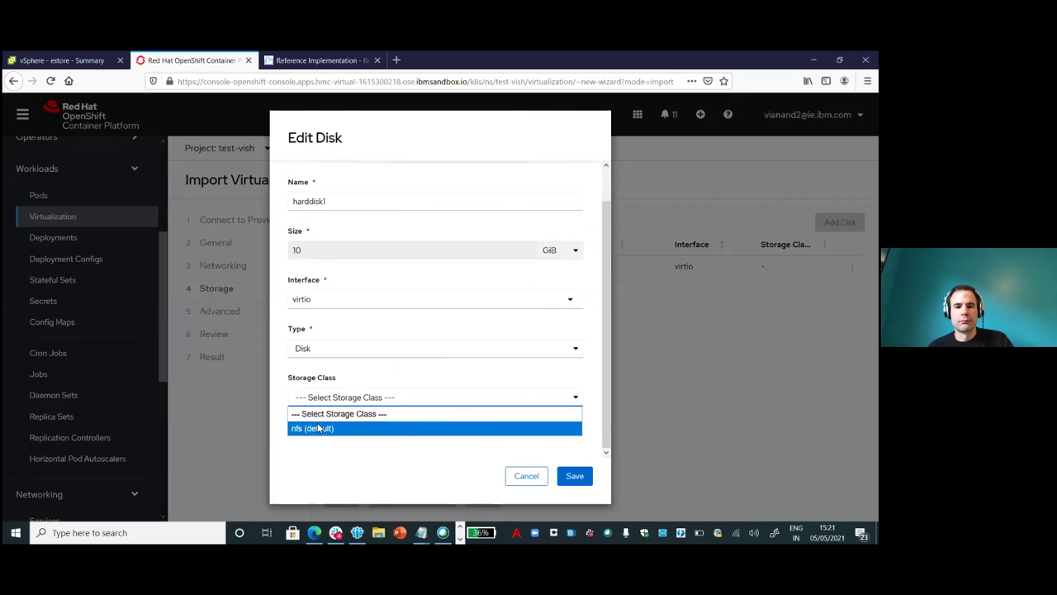
pyautogui.click(346, 428)
pyautogui.moveTo(608, 264); pyautogui.dragTo(604, 371)
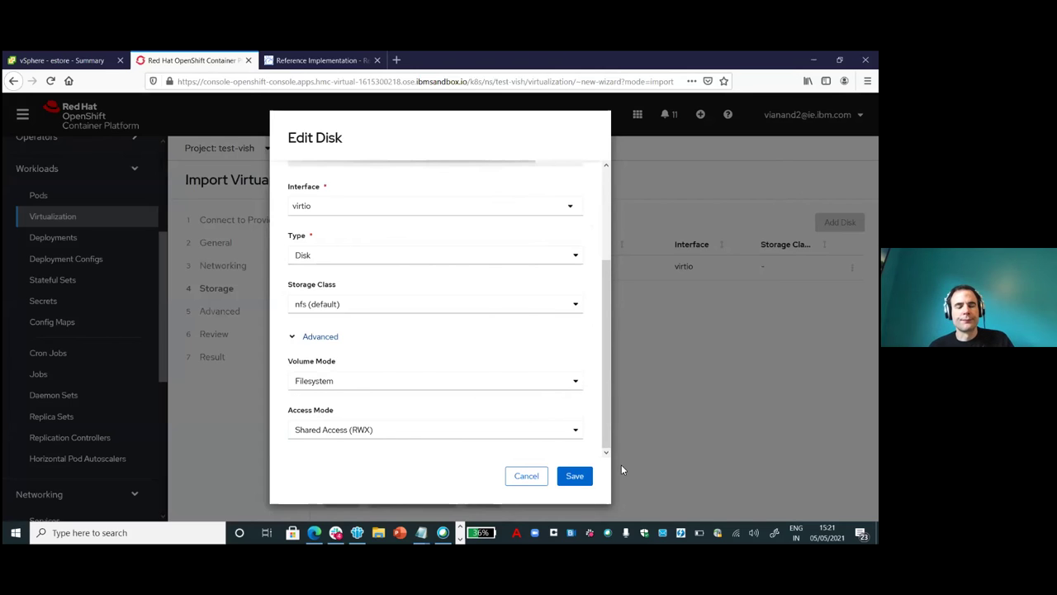
pyautogui.click(571, 477)
pyautogui.click(340, 500)
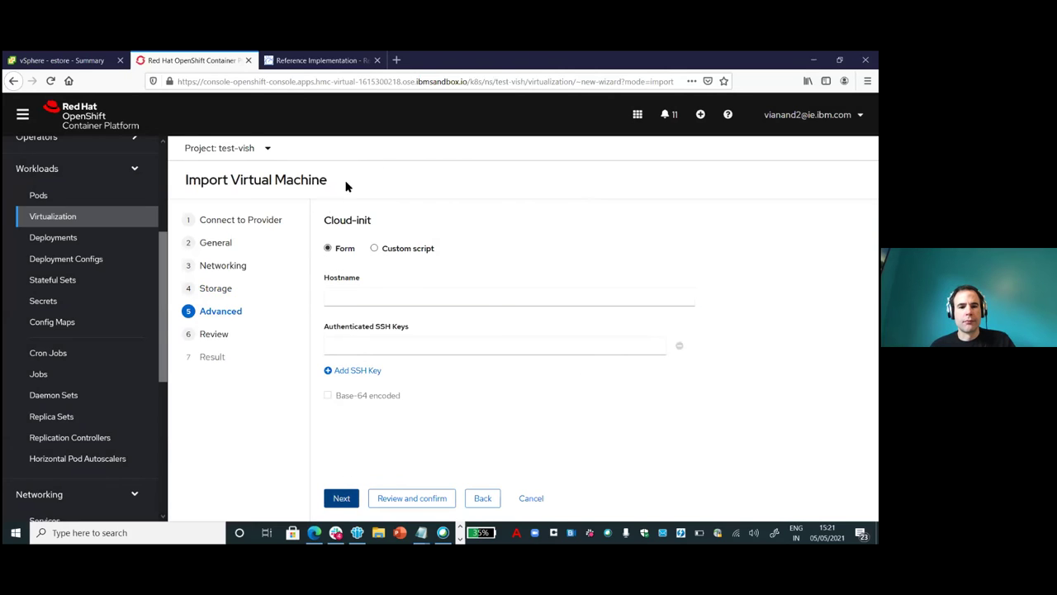
# Start the estore import from the Review page, then bring up estore's vSphere summary.
pyautogui.click(342, 498)
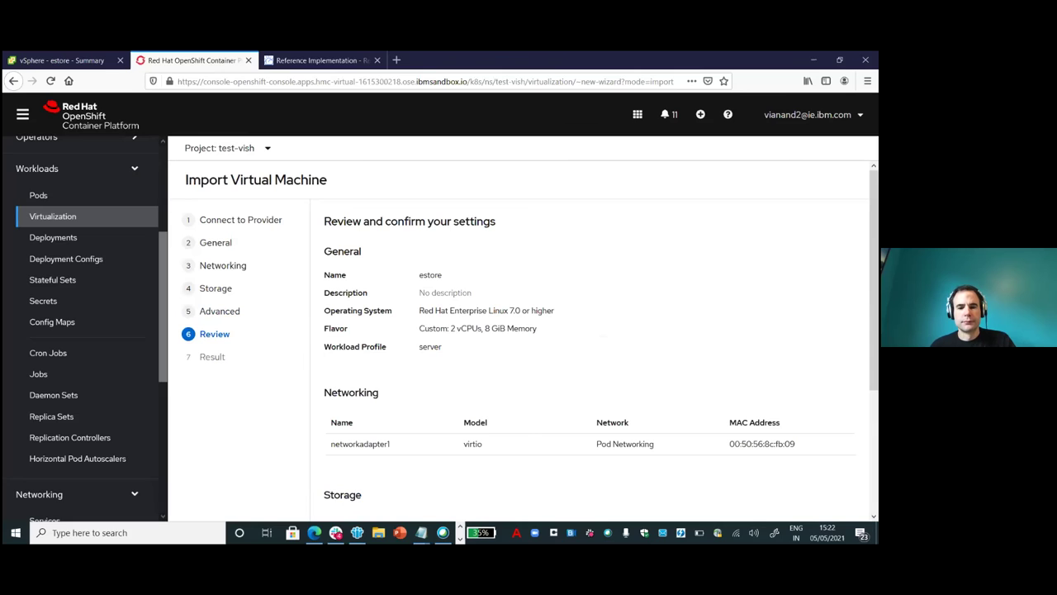
pyautogui.scroll(-3, 594, 338)
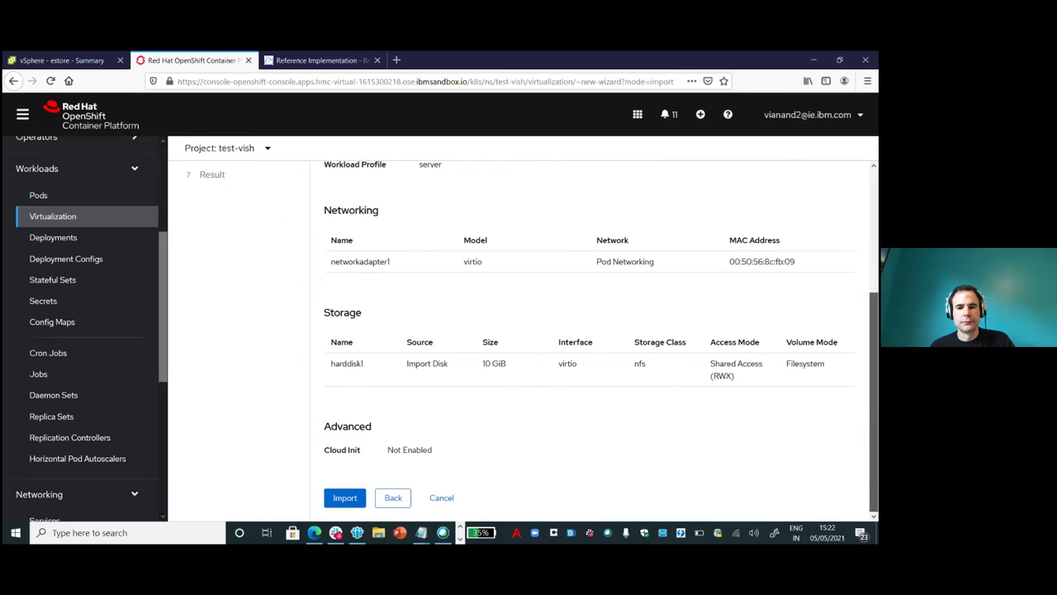
pyautogui.click(345, 498)
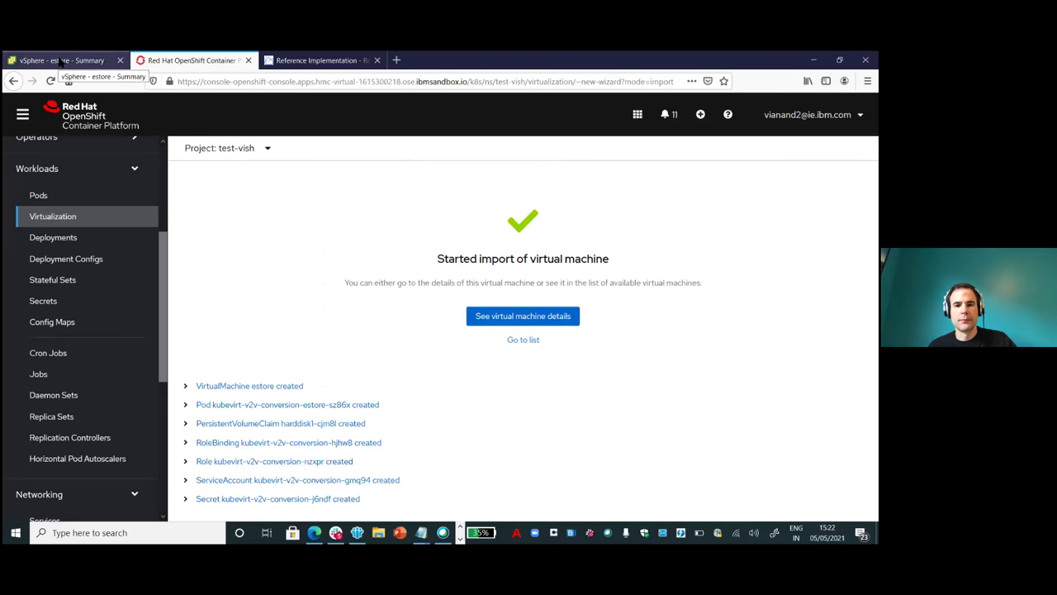
pyautogui.click(60, 60)
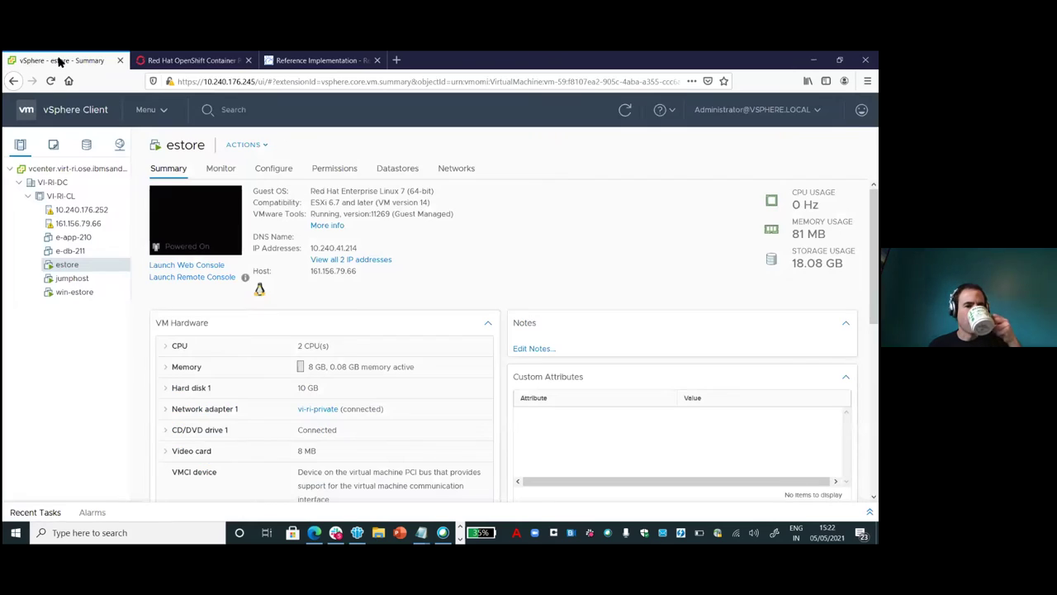
# Power off the estore VM in vSphere Client through Actions > Power > Power Off, and confirm.
pyautogui.click(265, 145)
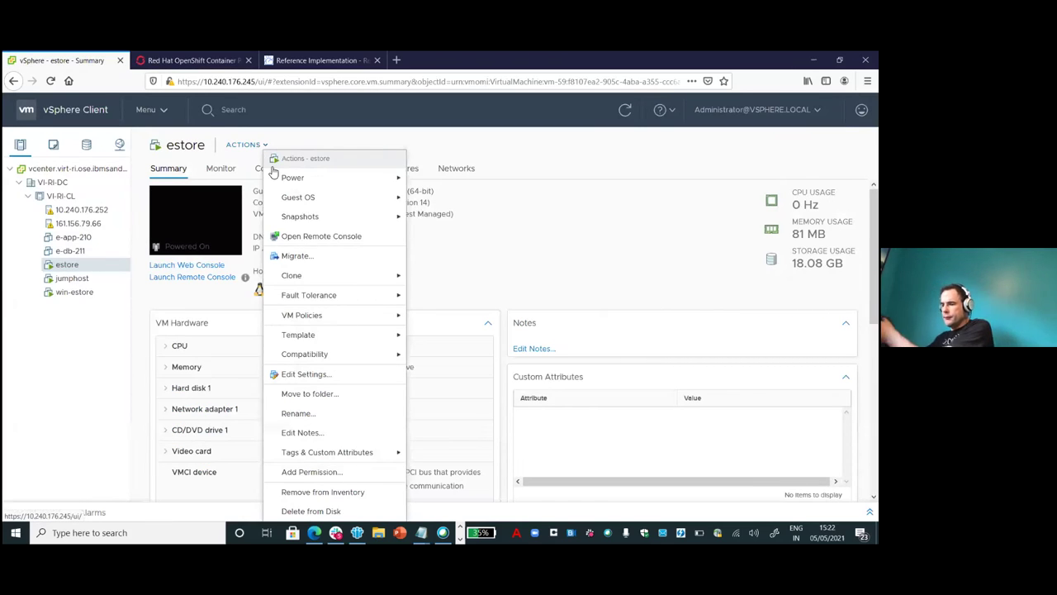
pyautogui.moveTo(398, 177)
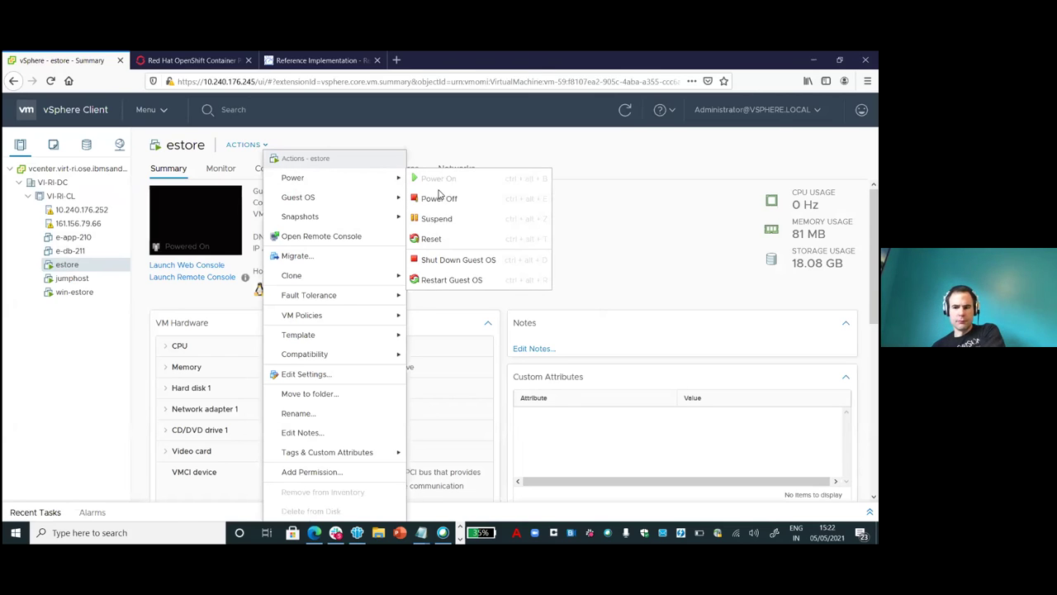
pyautogui.click(434, 204)
pyautogui.click(572, 346)
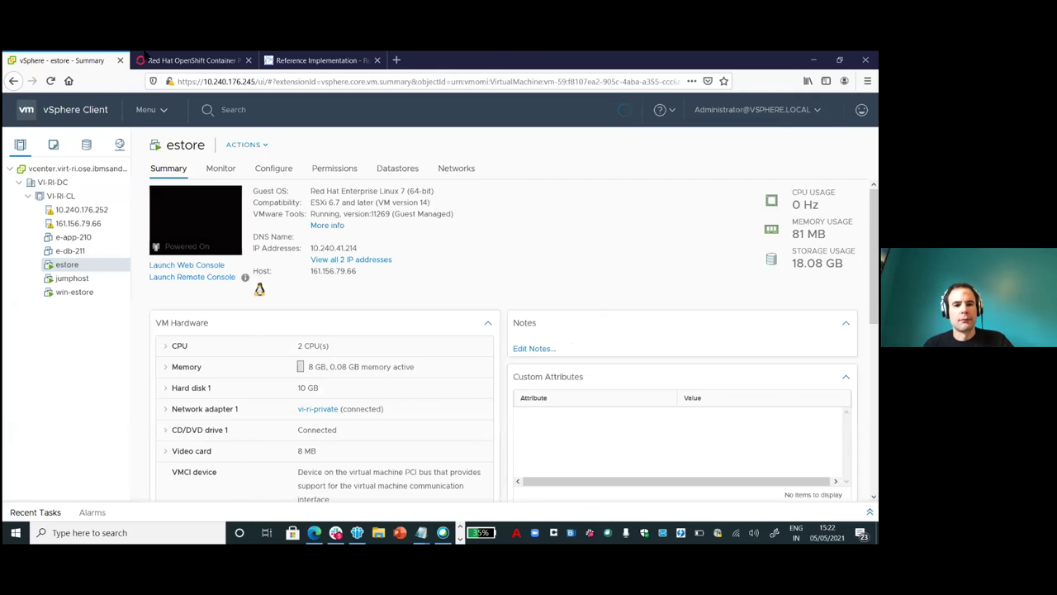
pyautogui.click(188, 62)
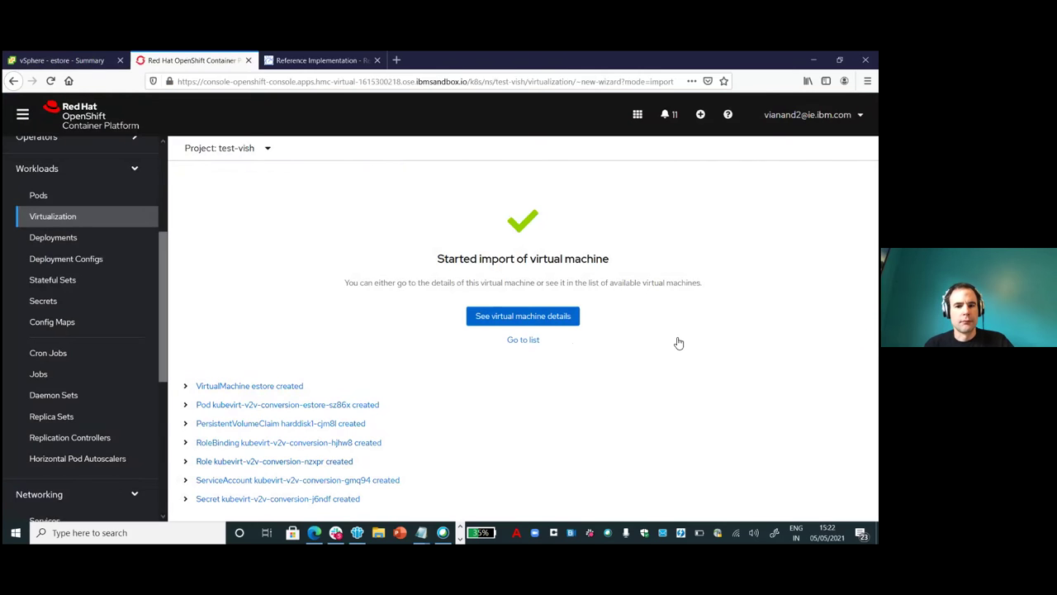
# Open the imported estore VM's details and the Virtualization list, and check estore's state in vSphere.
pyautogui.click(497, 317)
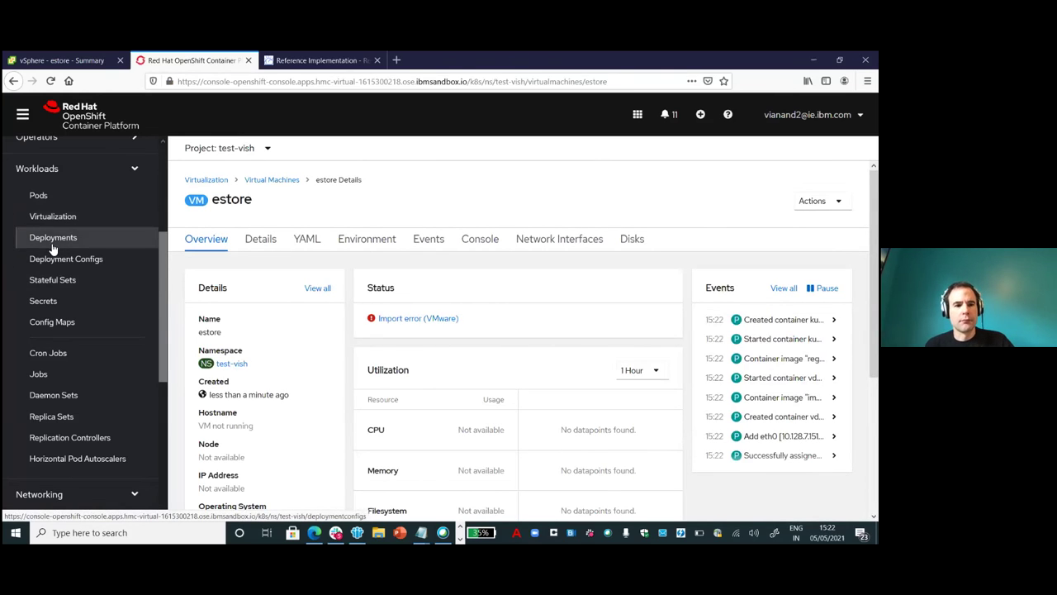
pyautogui.click(51, 217)
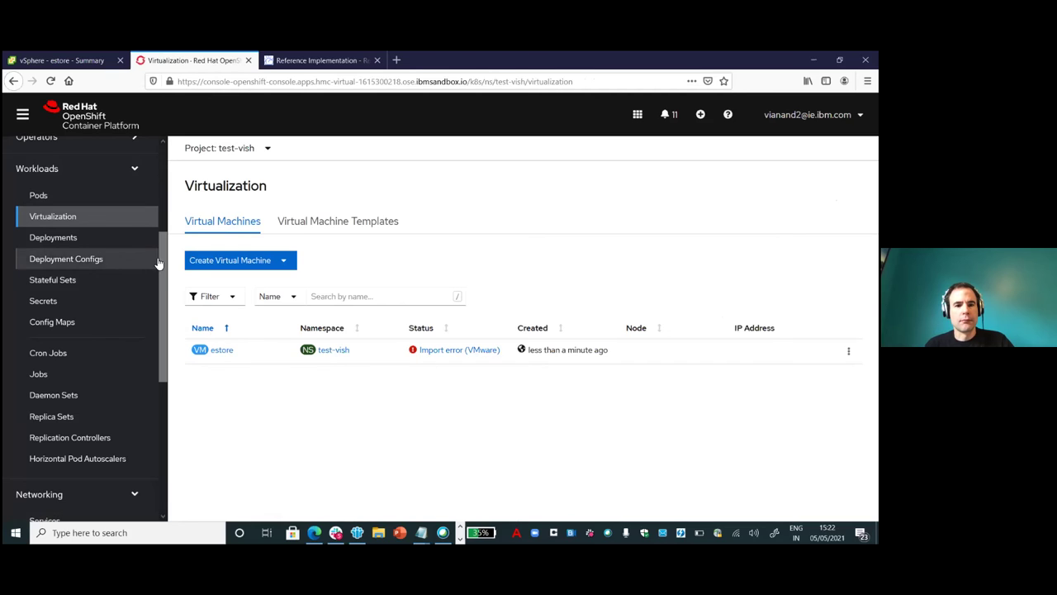
pyautogui.moveTo(162, 256); pyautogui.dragTo(163, 188)
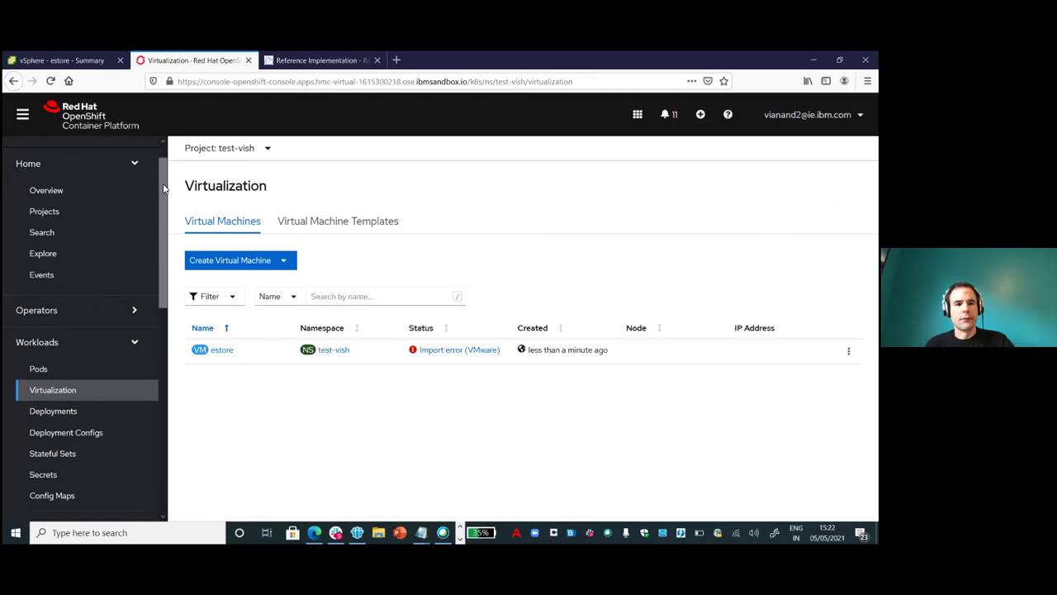
pyautogui.click(40, 62)
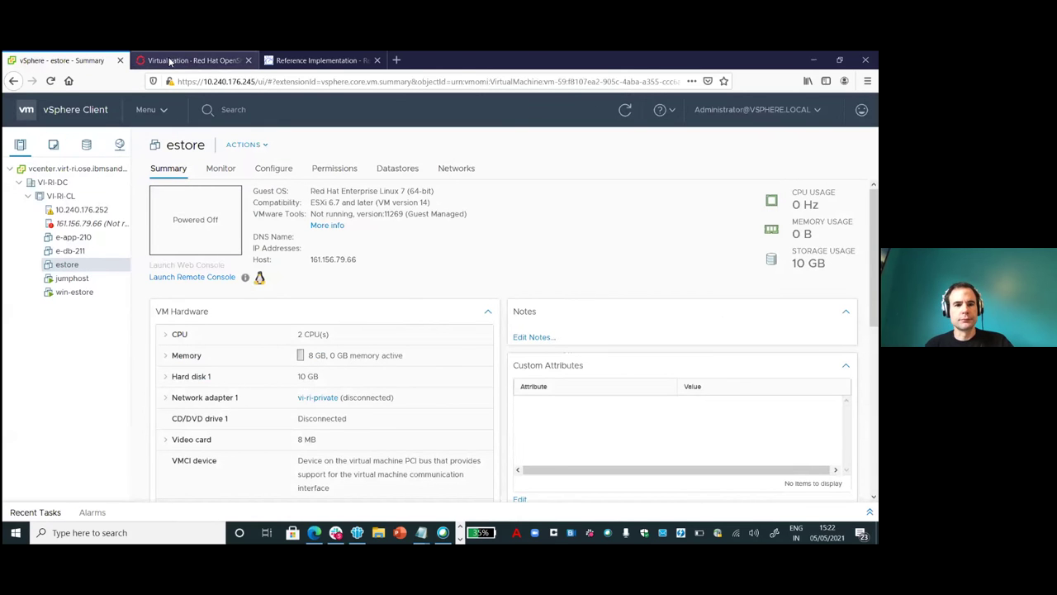
pyautogui.click(177, 58)
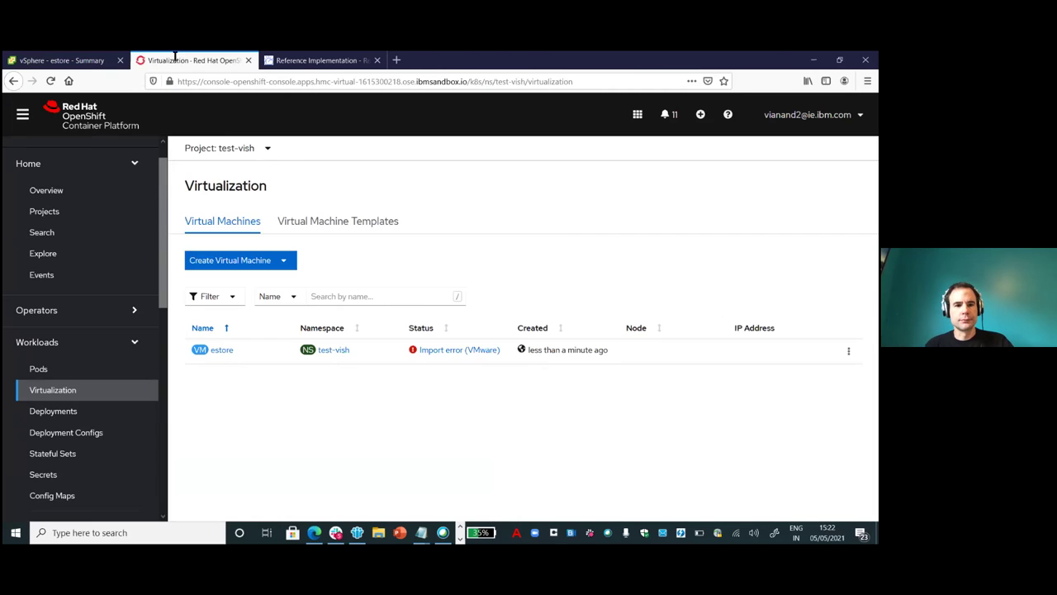
# Switch the project to vish-test to see estore running on worker-01 at 10.131.2.61.
pyautogui.click(267, 151)
pyautogui.moveTo(366, 175); pyautogui.dragTo(377, 401)
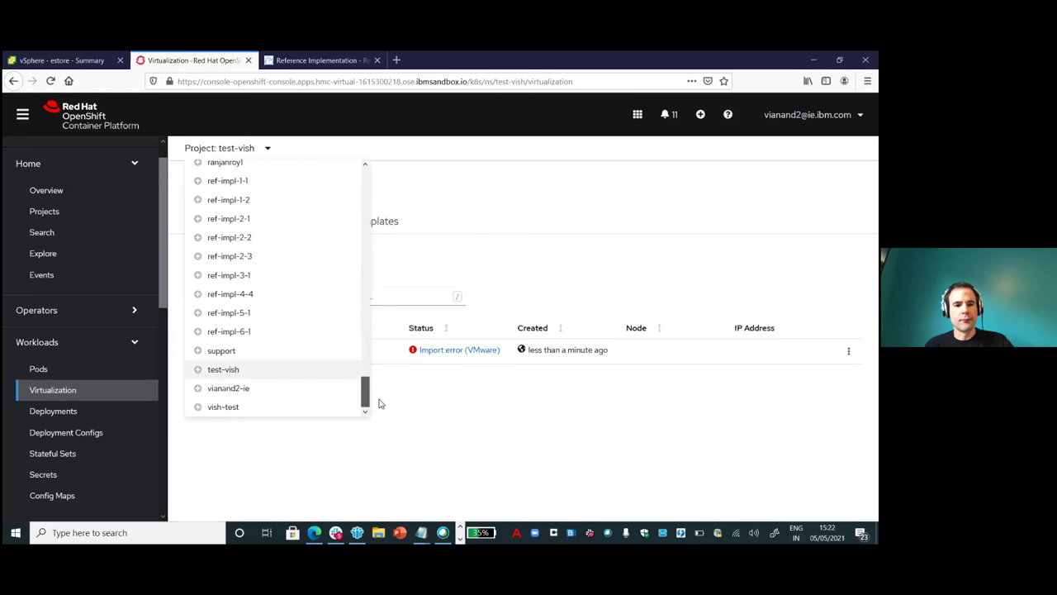
pyautogui.click(221, 407)
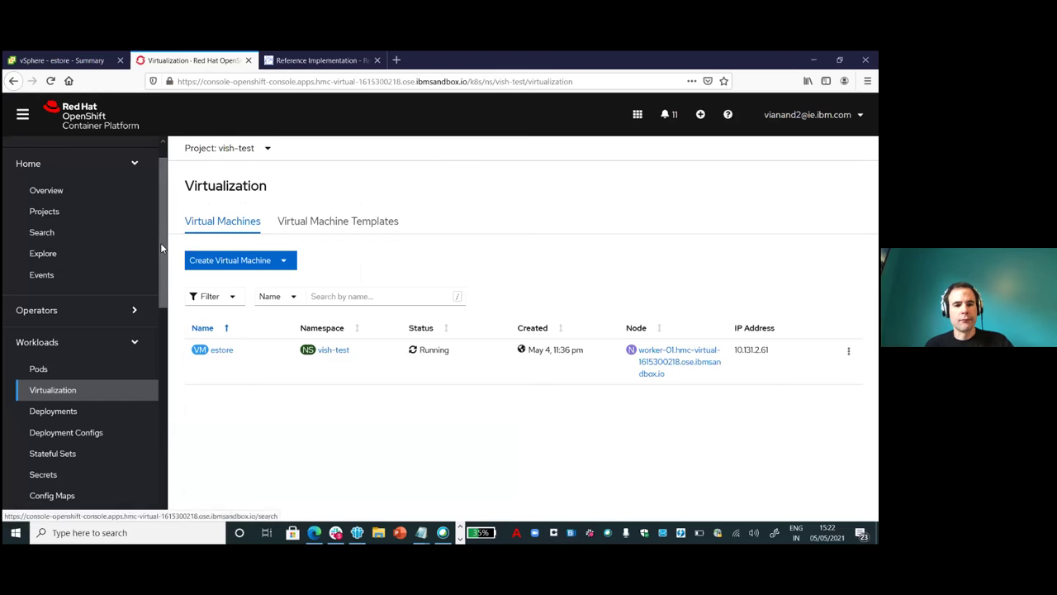
pyautogui.moveTo(162, 250); pyautogui.dragTo(164, 277)
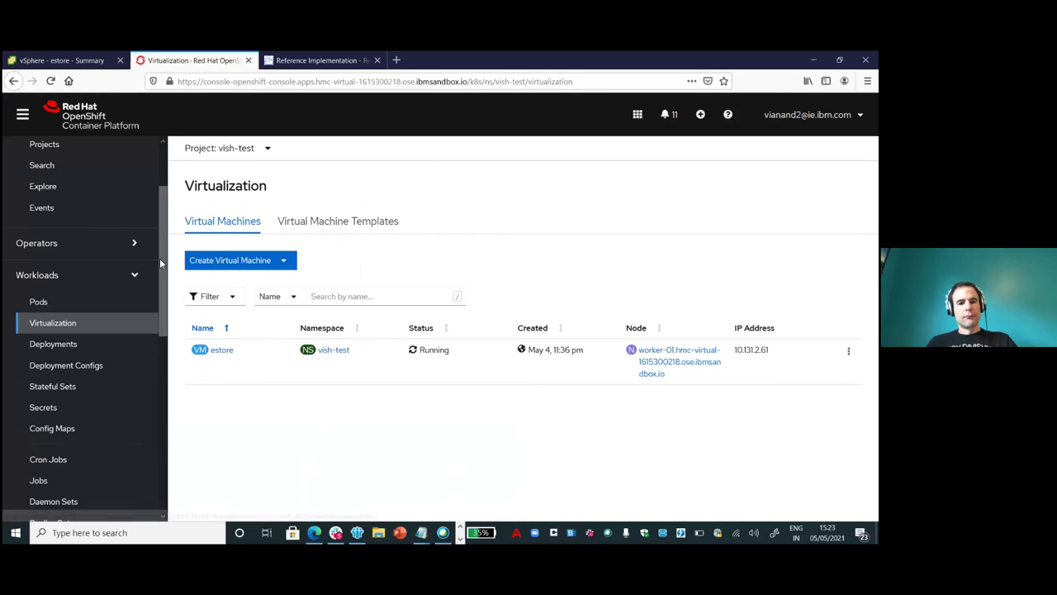
pyautogui.moveTo(161, 263); pyautogui.dragTo(170, 403)
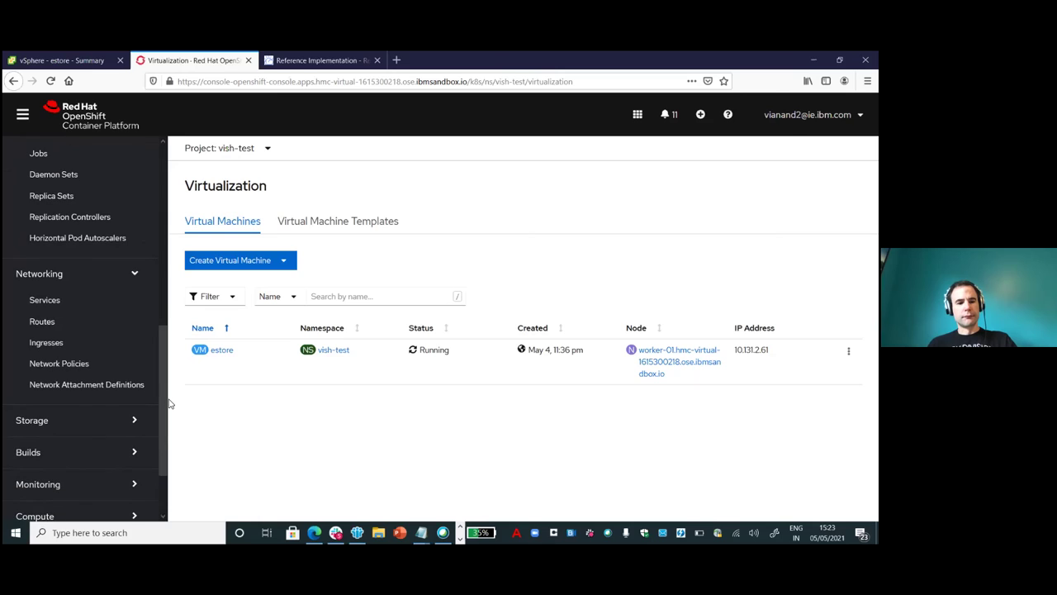
# From Networking Services and Routes, open the estore route's Location URL to load the eStore login.
pyautogui.click(46, 302)
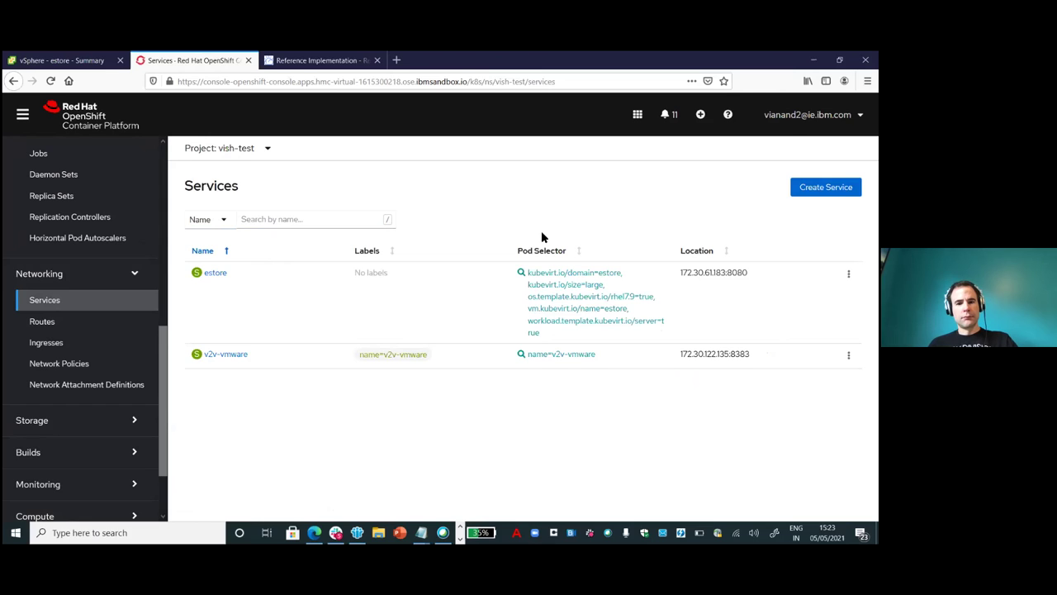
pyautogui.click(44, 324)
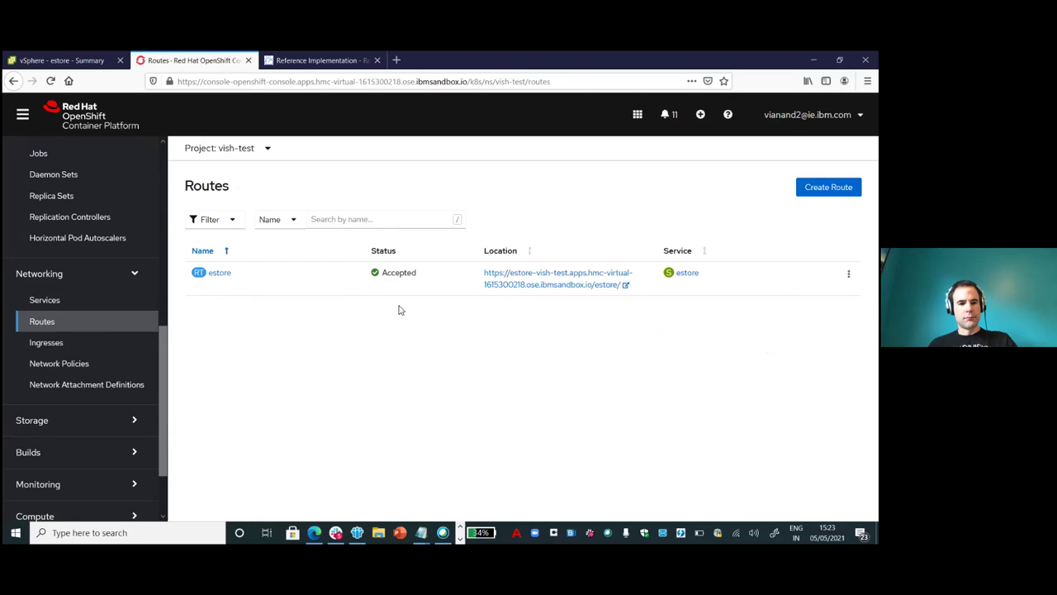
pyautogui.click(503, 286)
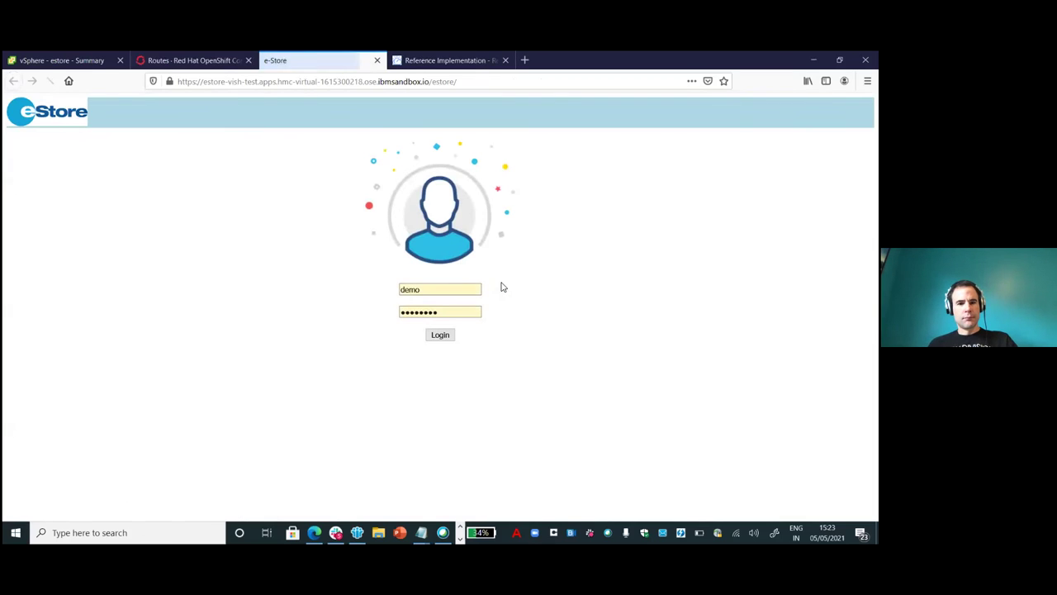
# Log in to eStore, dismiss the validation-succeeded alert, and return to OpenShift's Routes page.
pyautogui.click(440, 337)
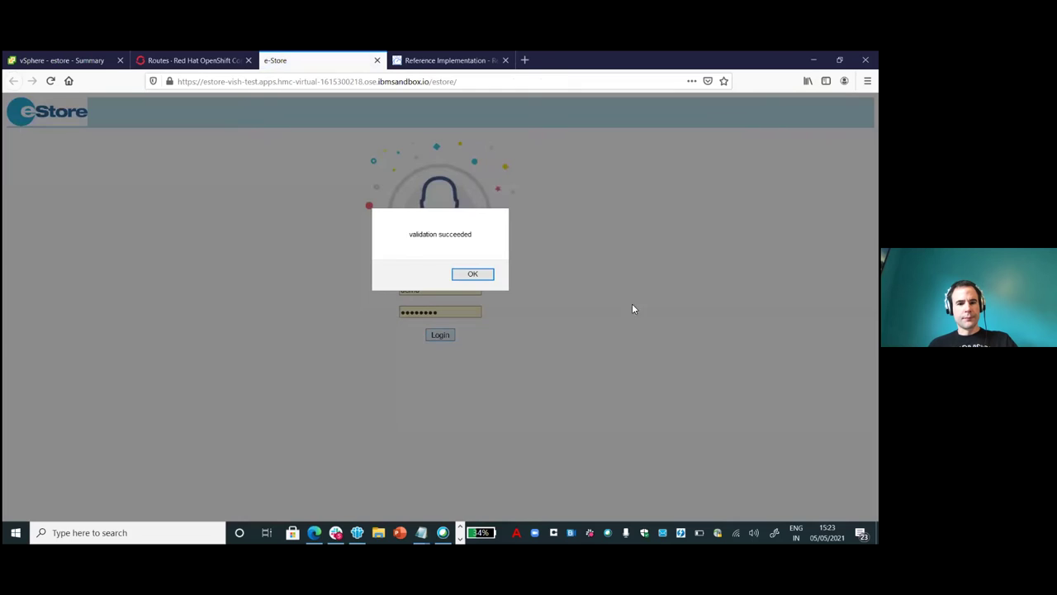
pyautogui.click(478, 272)
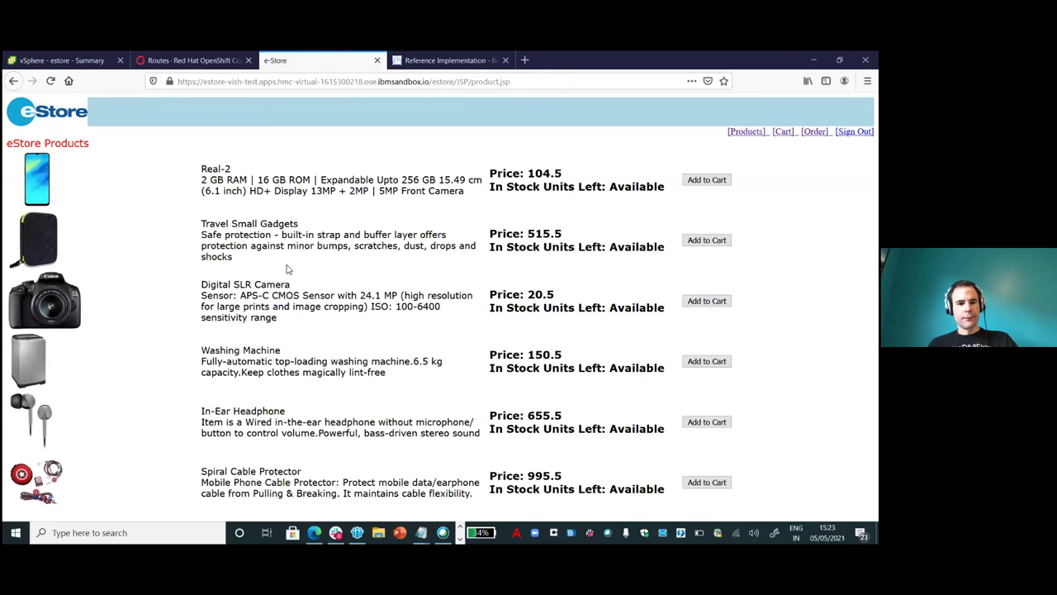
pyautogui.click(173, 59)
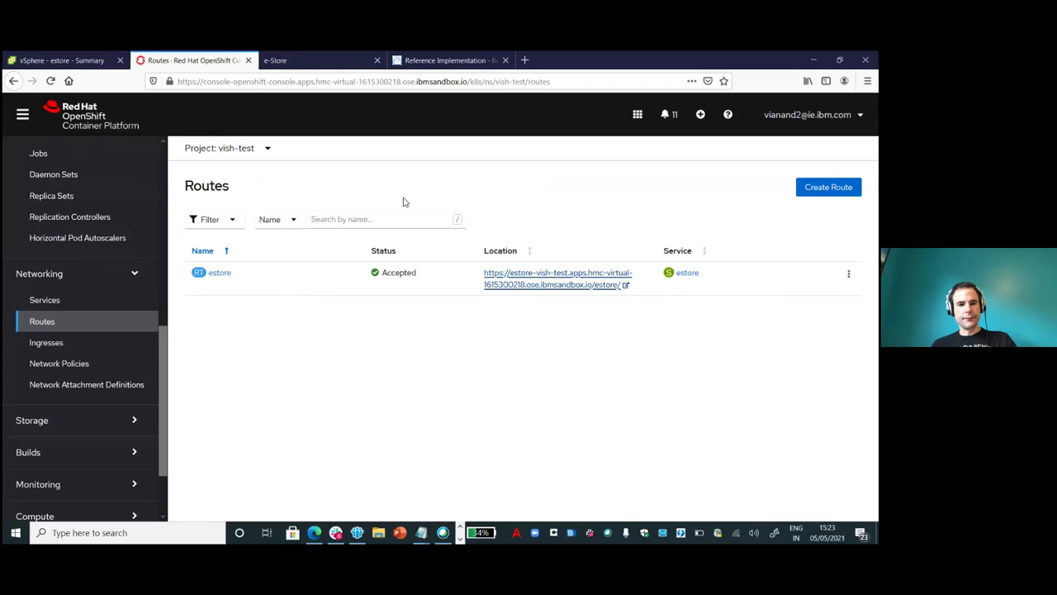
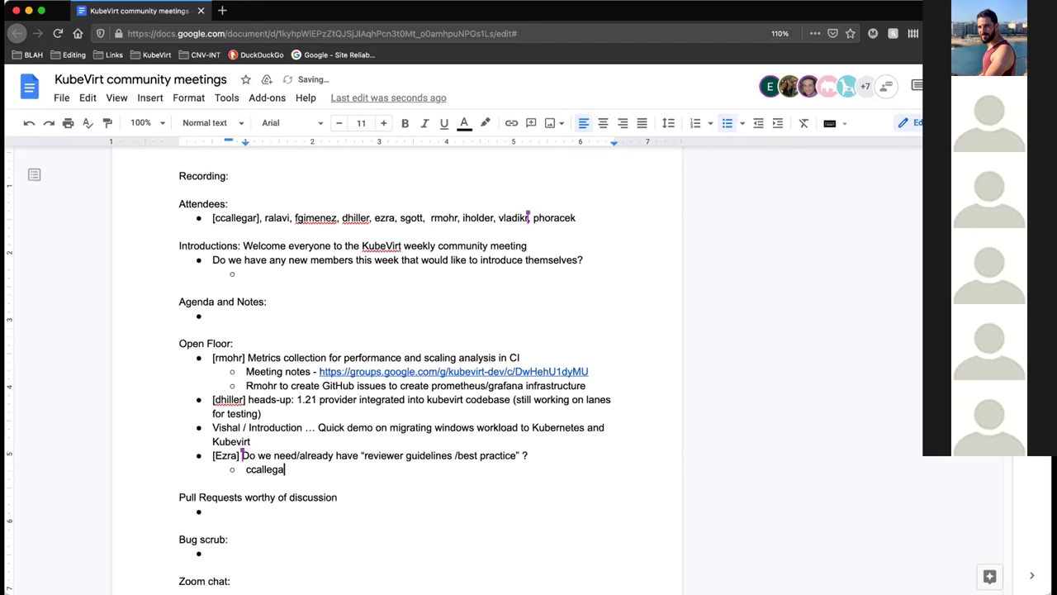
# After the participant's username, type '... tasked to review any material CNCF has and bring to Kubevirt'.
pyautogui.write(' ... ')
pyautogui.write('ta')
pyautogui.write('sked ')
pyautogui.write('to ')
pyautogui.write('review ')
pyautogui.write('anyt')
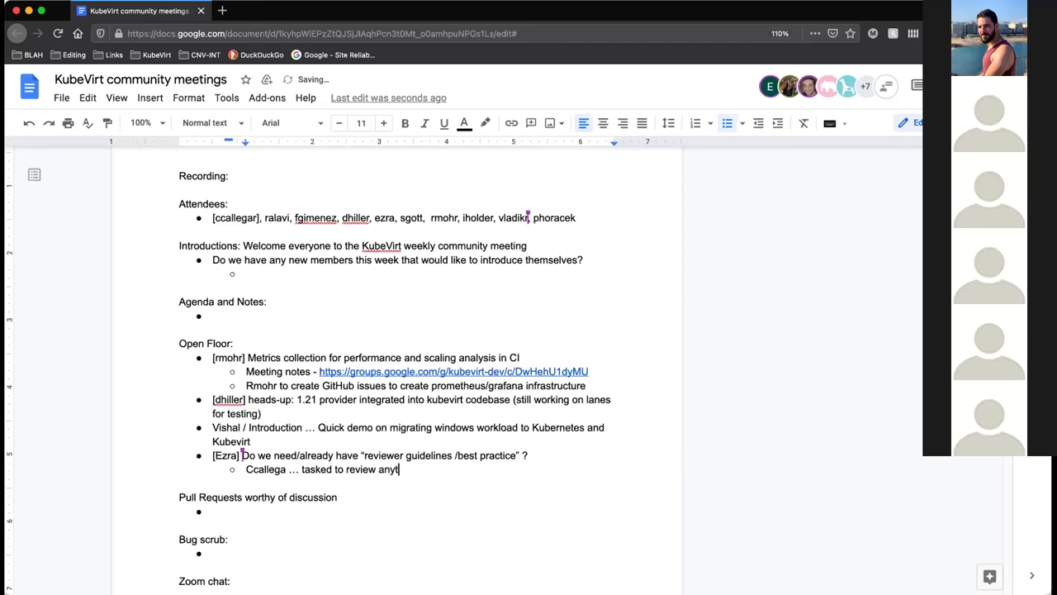
pyautogui.write('terial CNCF has and br')
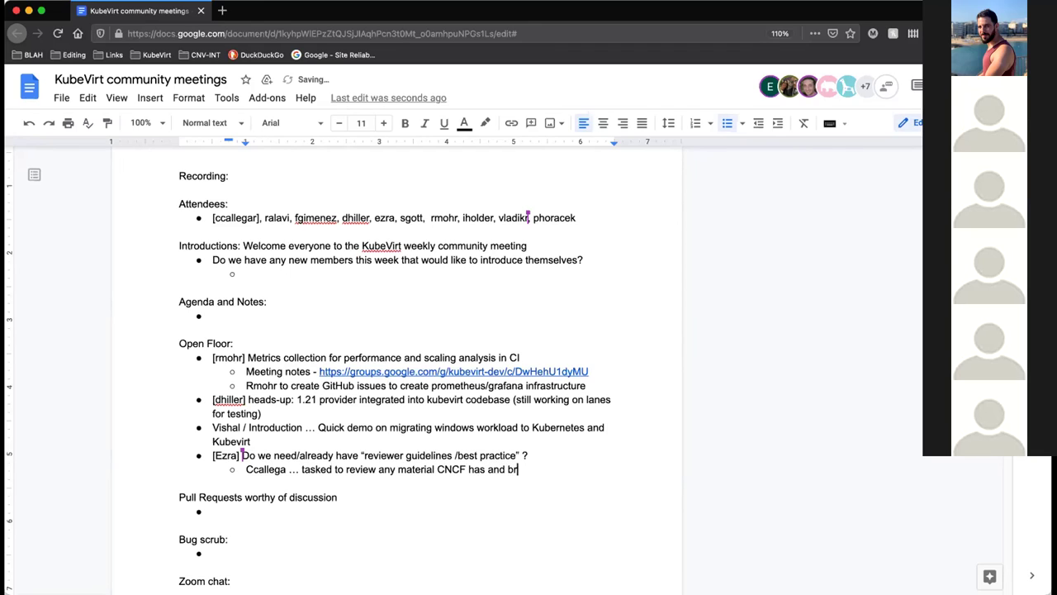
pyautogui.write('ing to Kubevirt')
# Fix the misspelled username at the start of the sub-bullet by adding an 'r'.
pyautogui.doubleClick(267, 469)
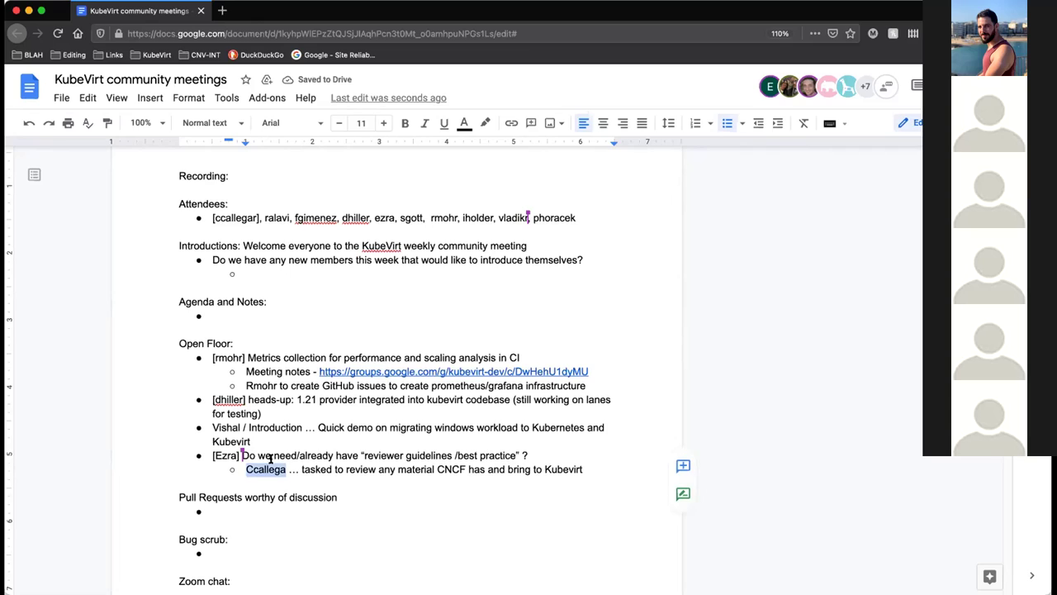
pyautogui.click(348, 462)
pyautogui.write('r')
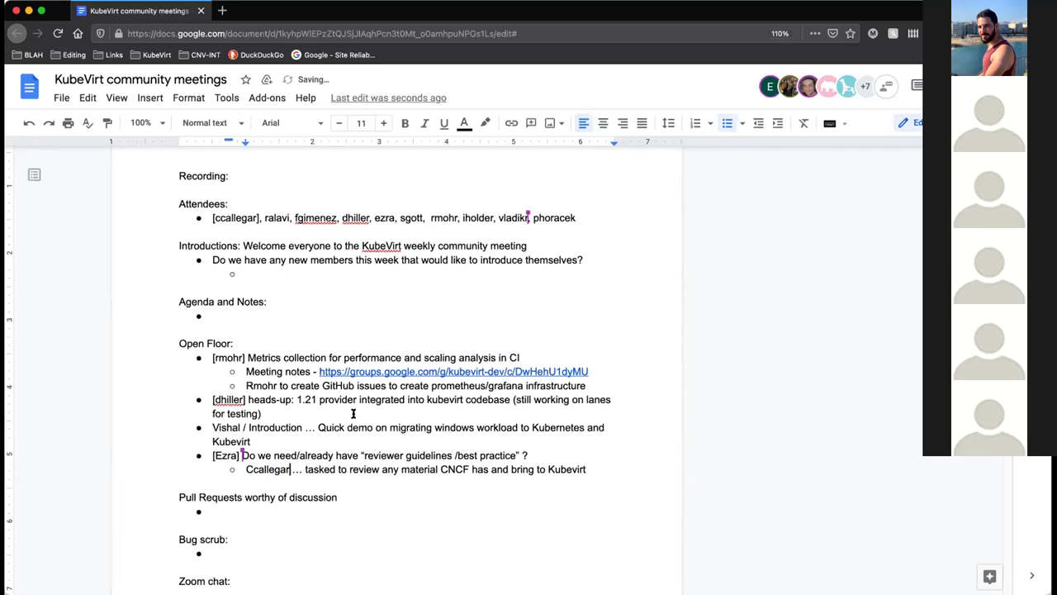
# Comment on the corrected name, mentioning a contributor and assigning it as a task.
pyautogui.doubleClick(269, 469)
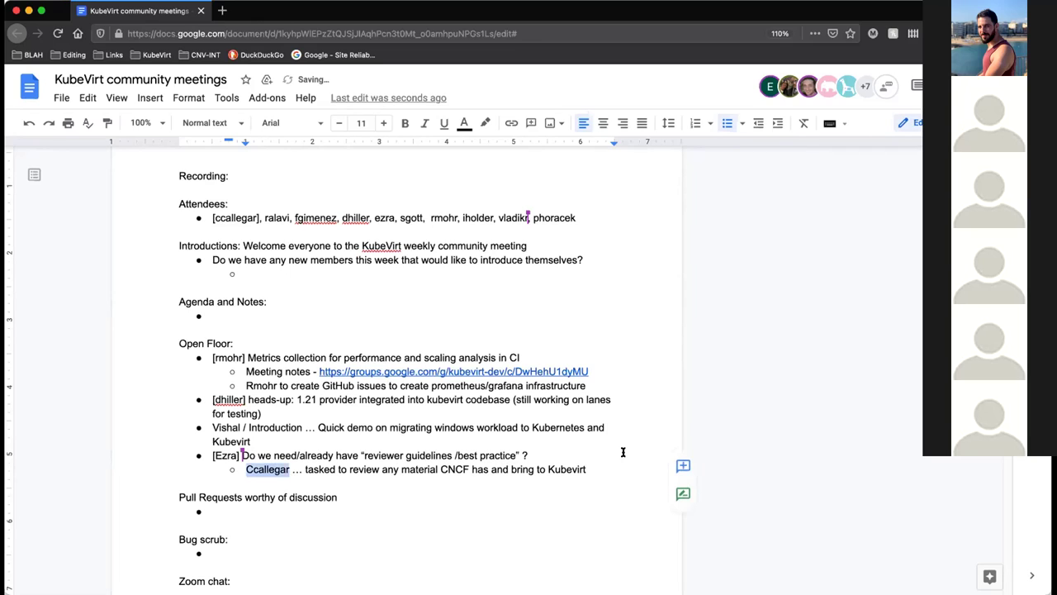
pyautogui.click(677, 464)
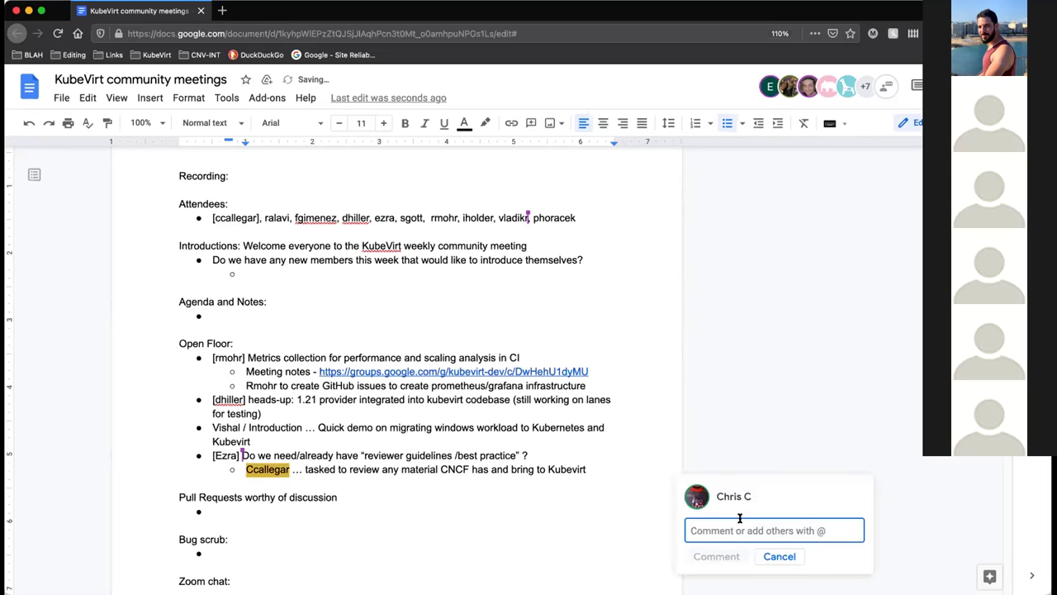
pyautogui.write('@mazz')
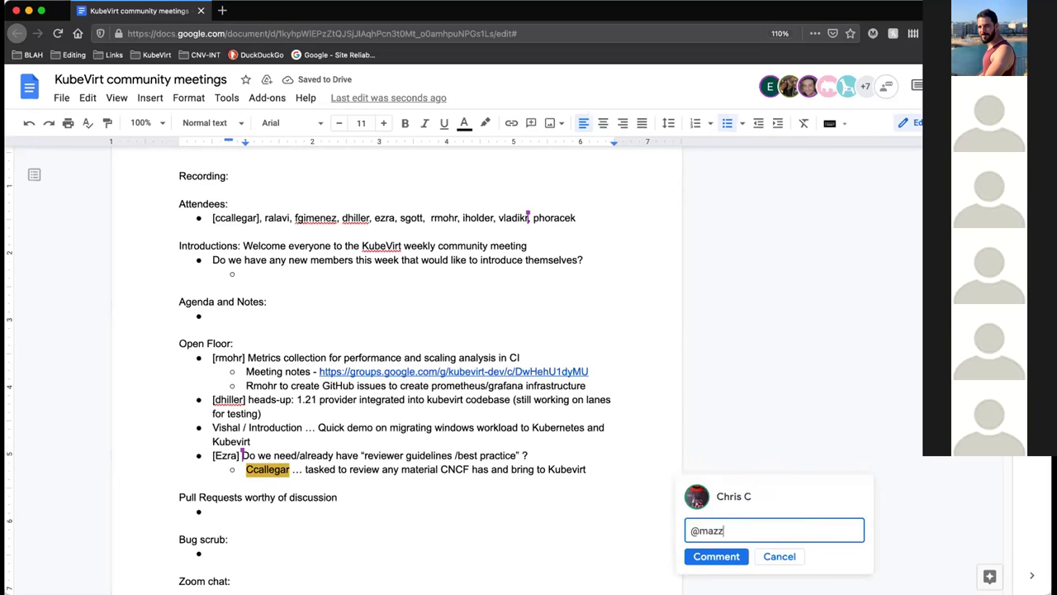
pyautogui.click(758, 464)
pyautogui.click(718, 560)
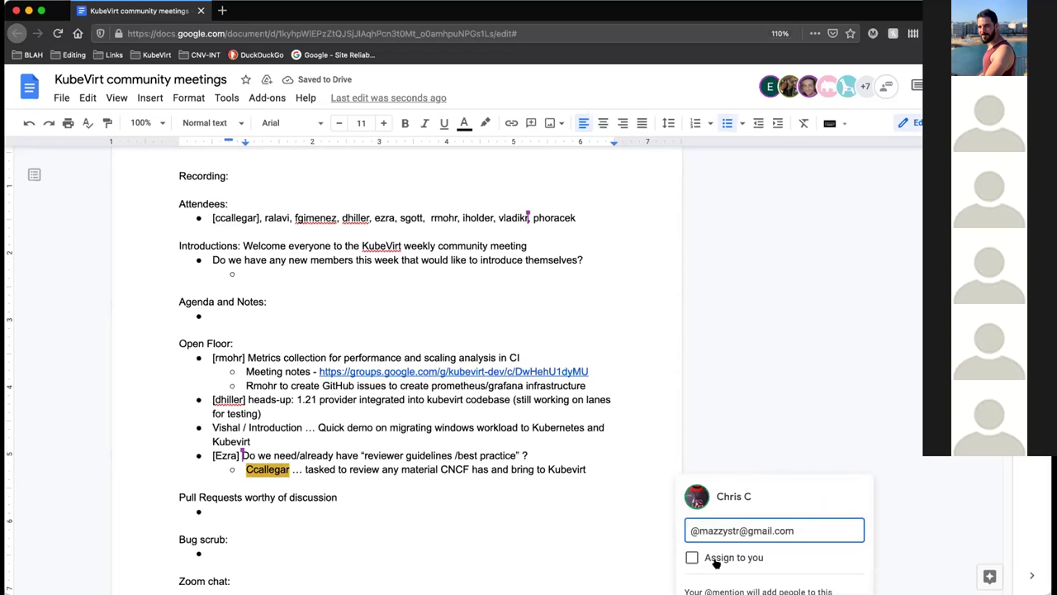
pyautogui.scroll(-5, 716, 529)
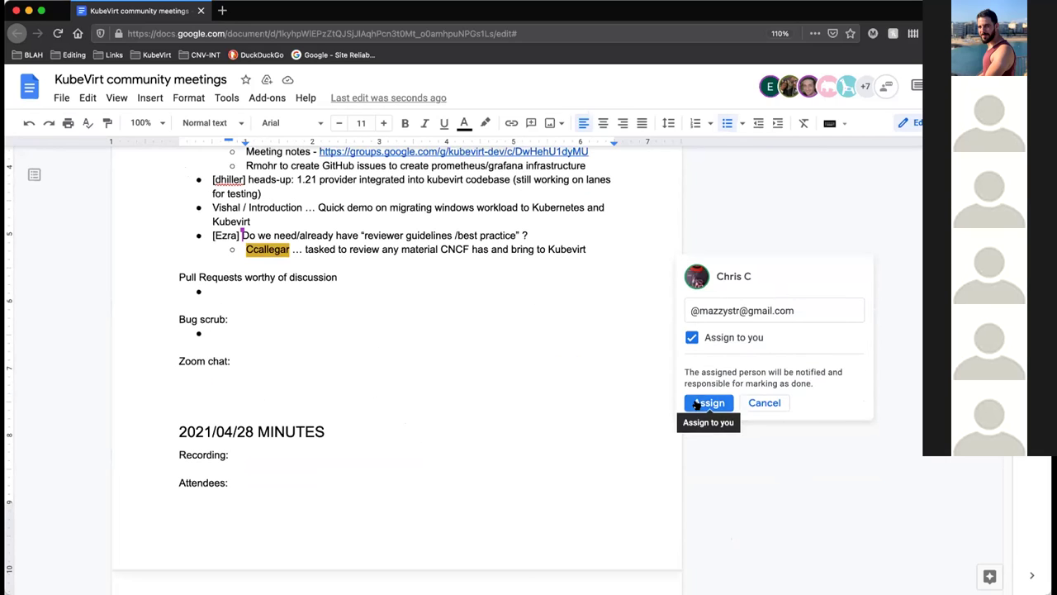
pyautogui.click(708, 403)
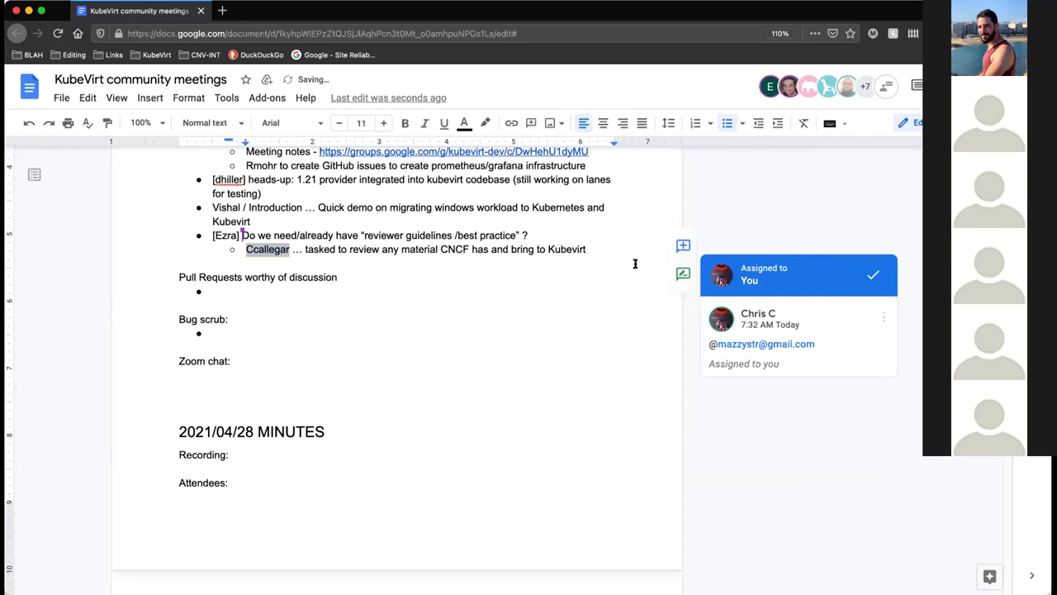
pyautogui.click(363, 255)
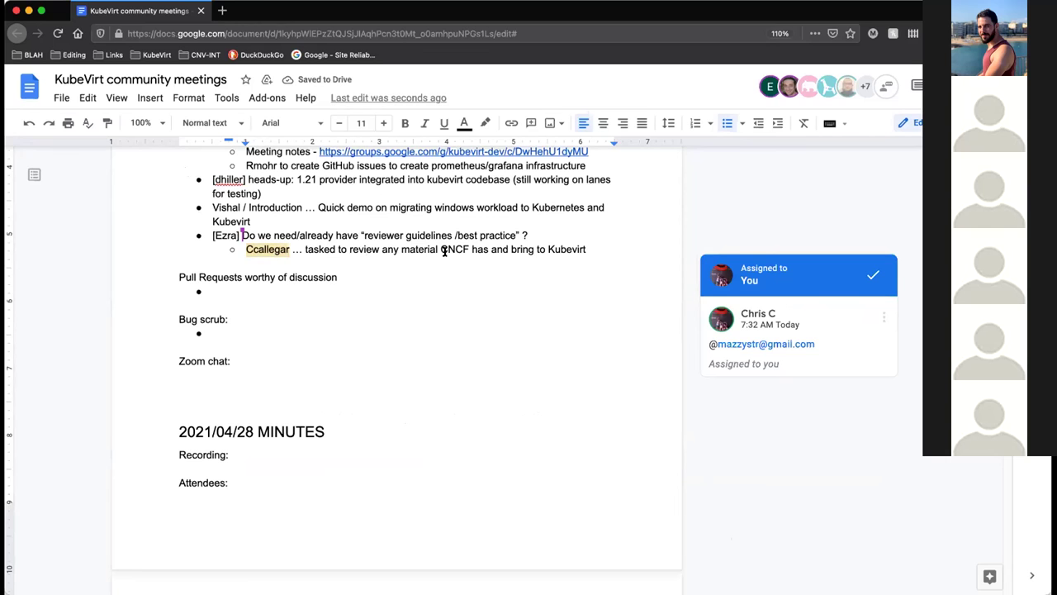
# Place the cursor at the end of the 'bring to Kubevirt' line.
pyautogui.scroll(4, 594, 247)
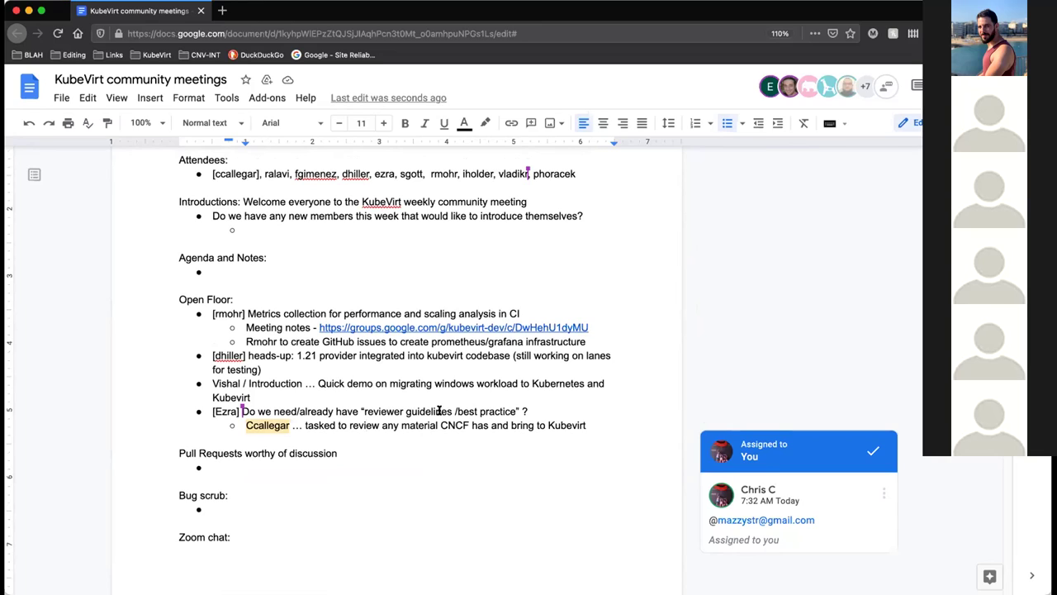
pyautogui.click(581, 426)
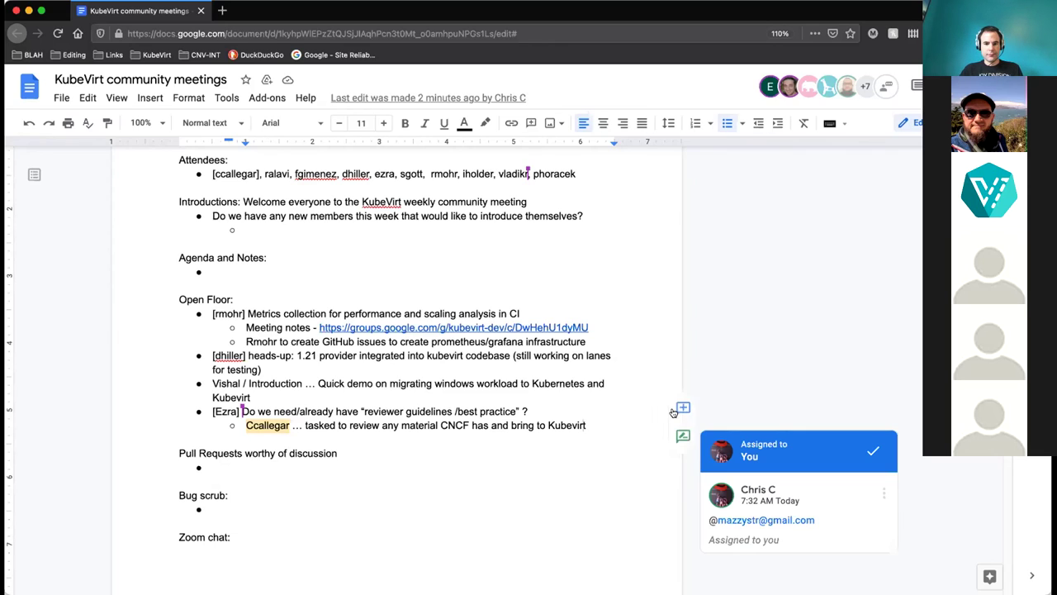
# Add a sub-bullet reading 'Improve code ownership to improve reviewer assignment'.
pyautogui.press('Return')
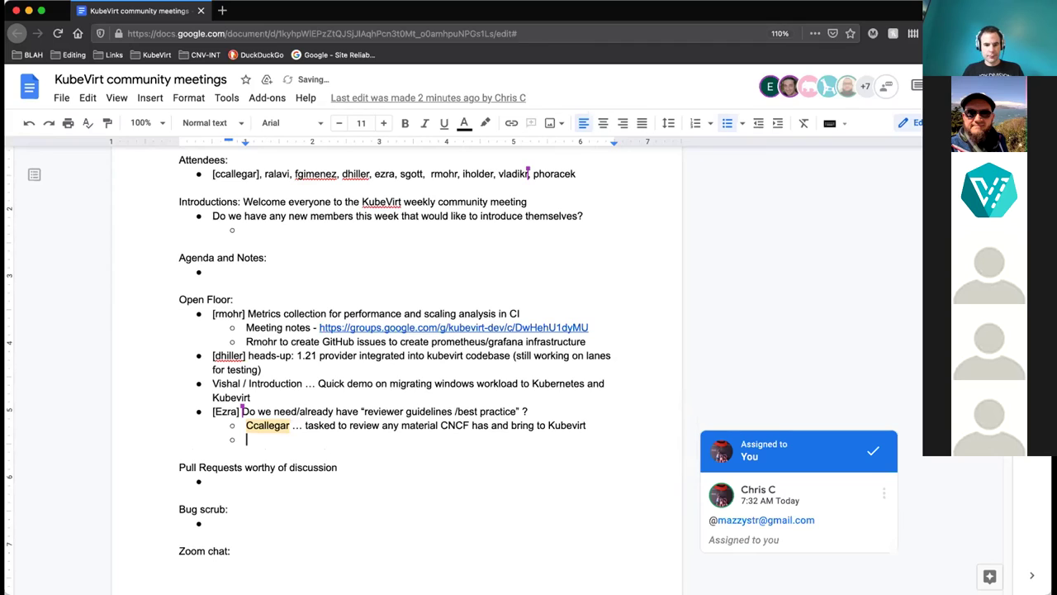
pyautogui.write('Improve')
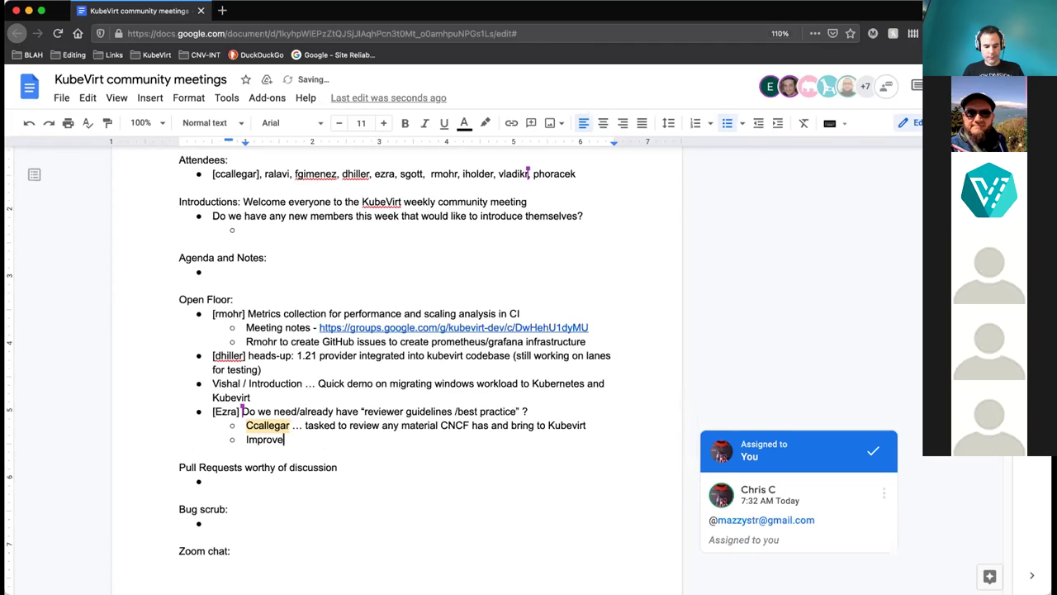
pyautogui.write(' code ownership')
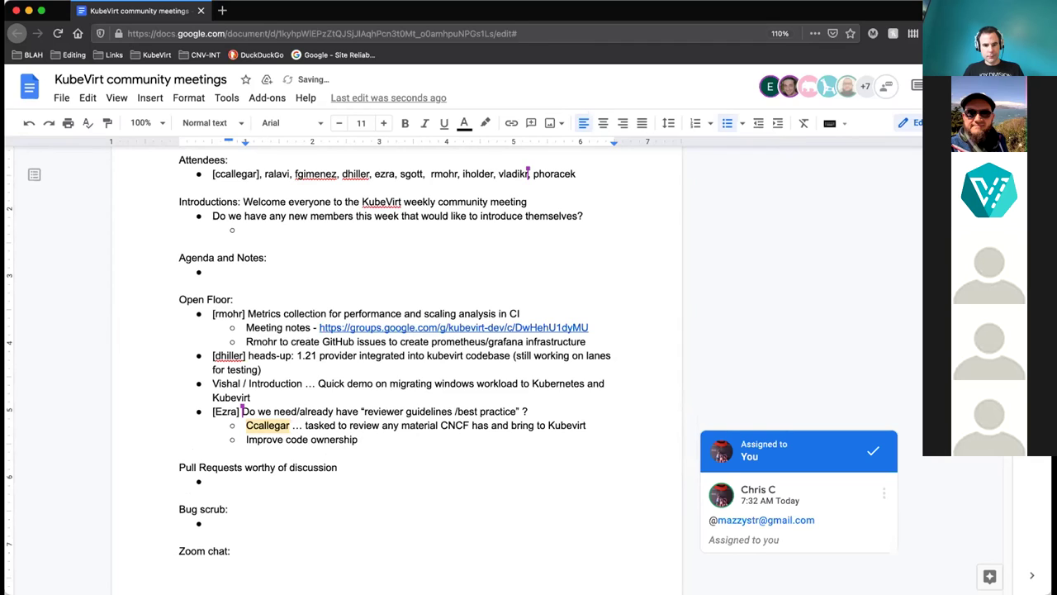
pyautogui.write(' to improve revi')
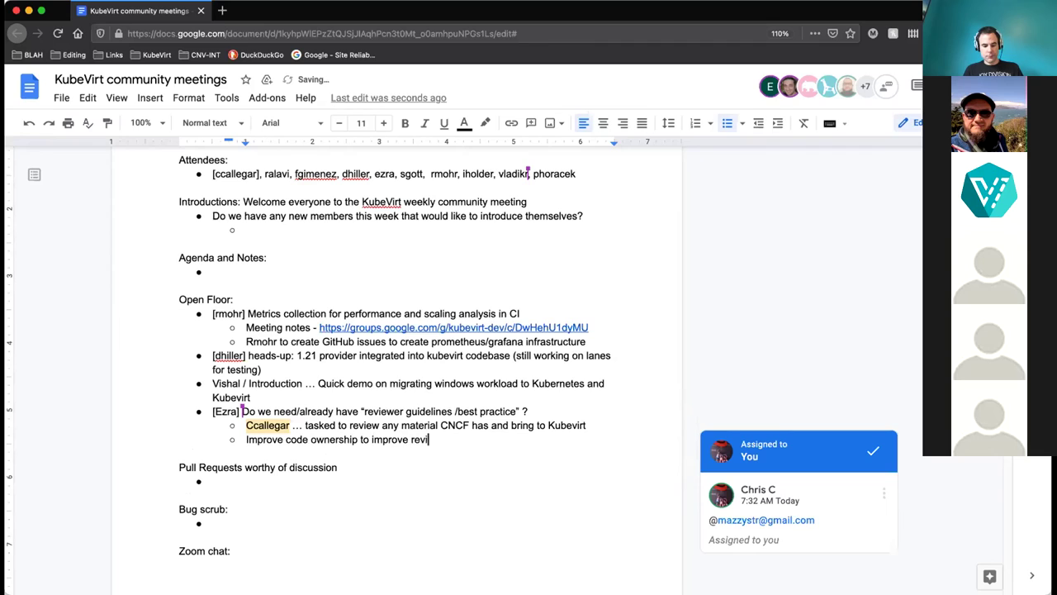
pyautogui.write('ewer ')
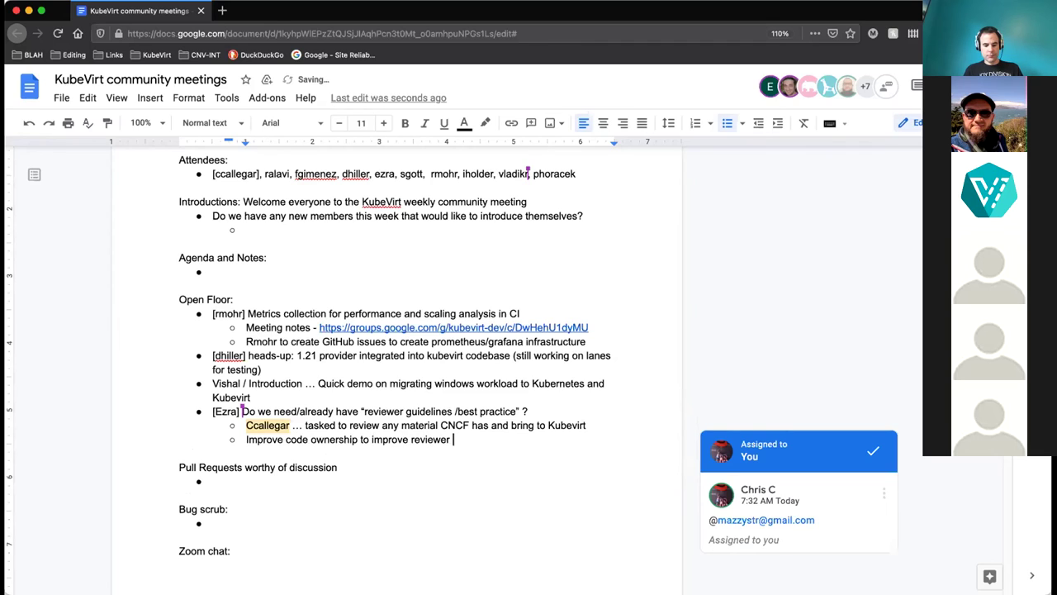
pyautogui.write('assignment')
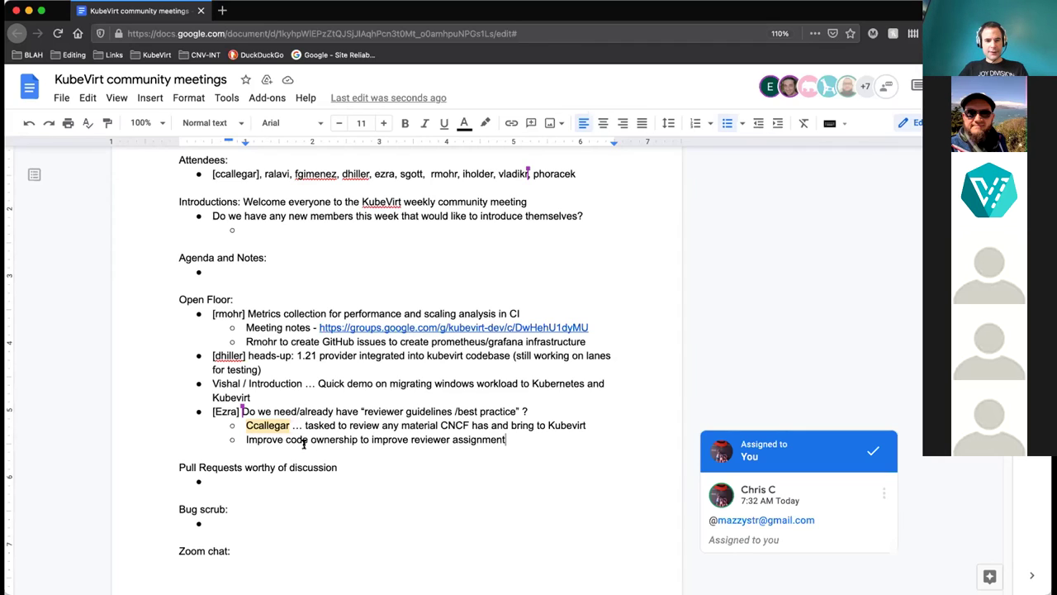
# Comment on 'Improve code ownership', mentioning a teammate and assigning the comment to them.
pyautogui.click(255, 439)
pyautogui.moveTo(356, 439); pyautogui.dragTo(246, 440)
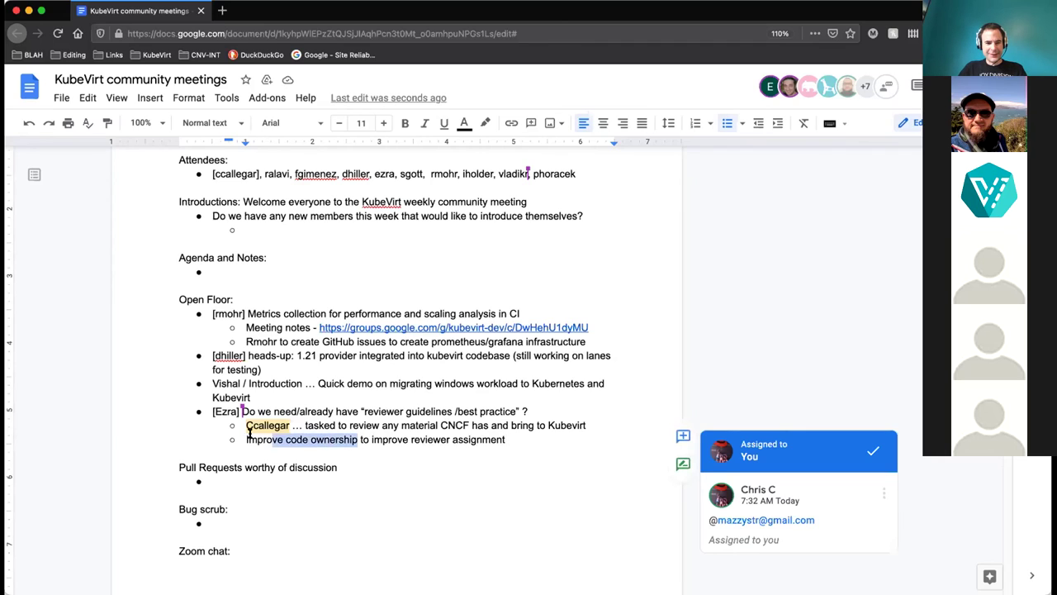
pyautogui.click(682, 435)
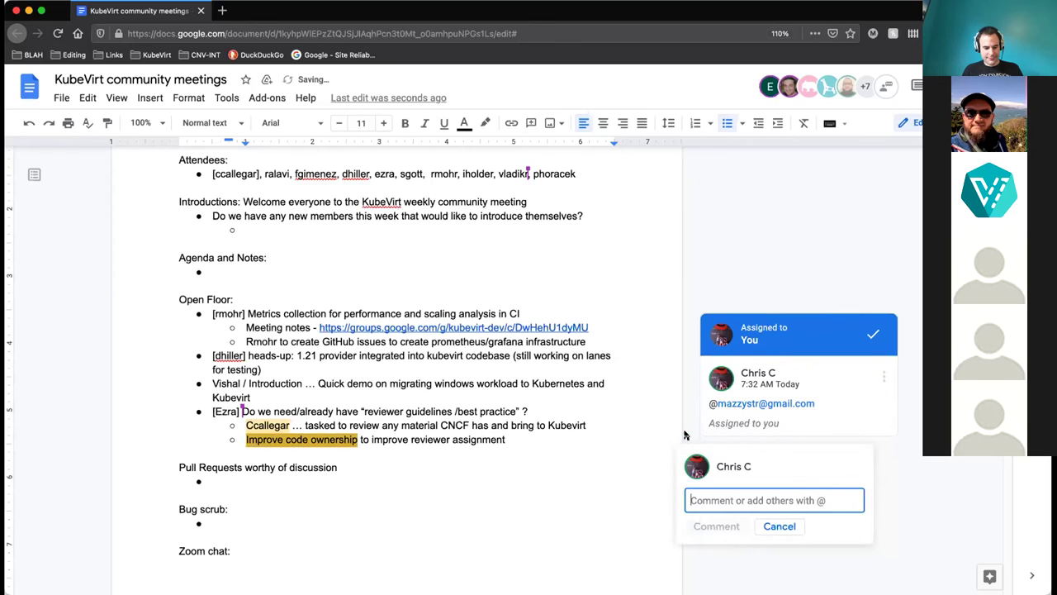
pyautogui.write('@rm')
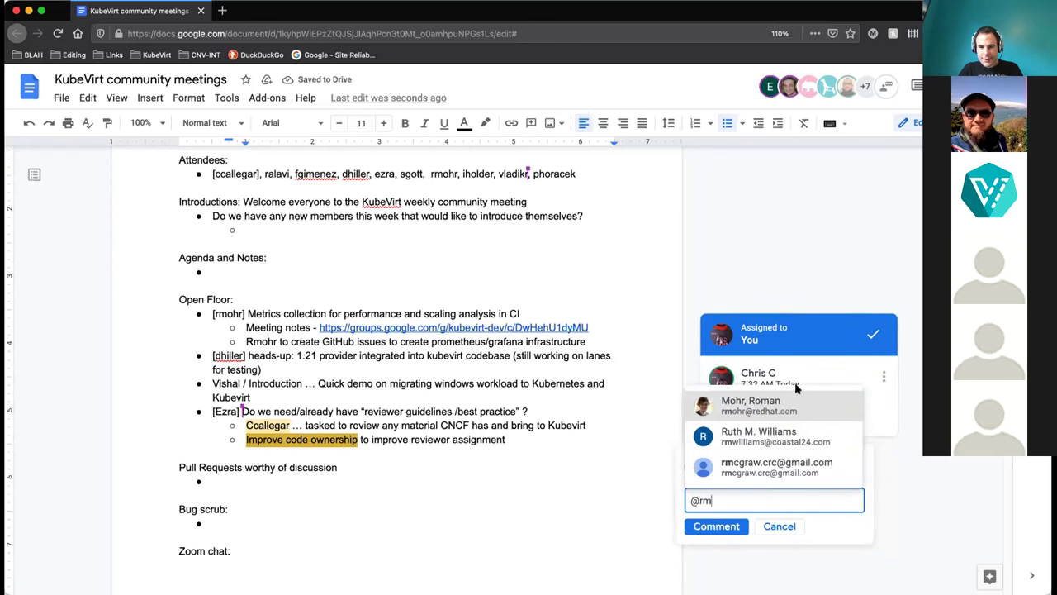
pyautogui.click(771, 405)
pyautogui.click(715, 529)
pyautogui.scroll(-1, 714, 537)
pyautogui.click(708, 548)
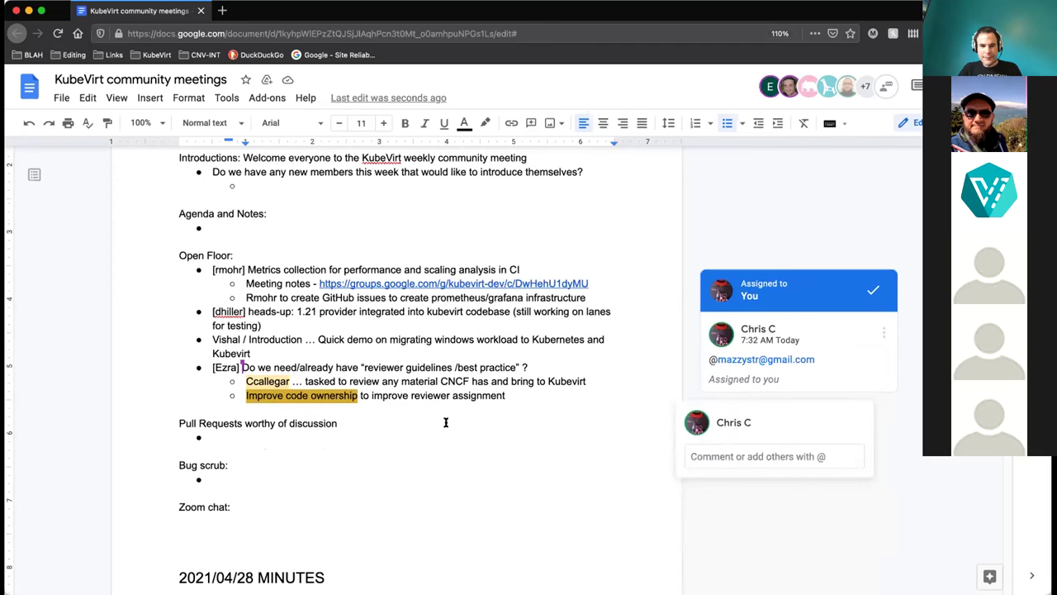
pyautogui.click(529, 396)
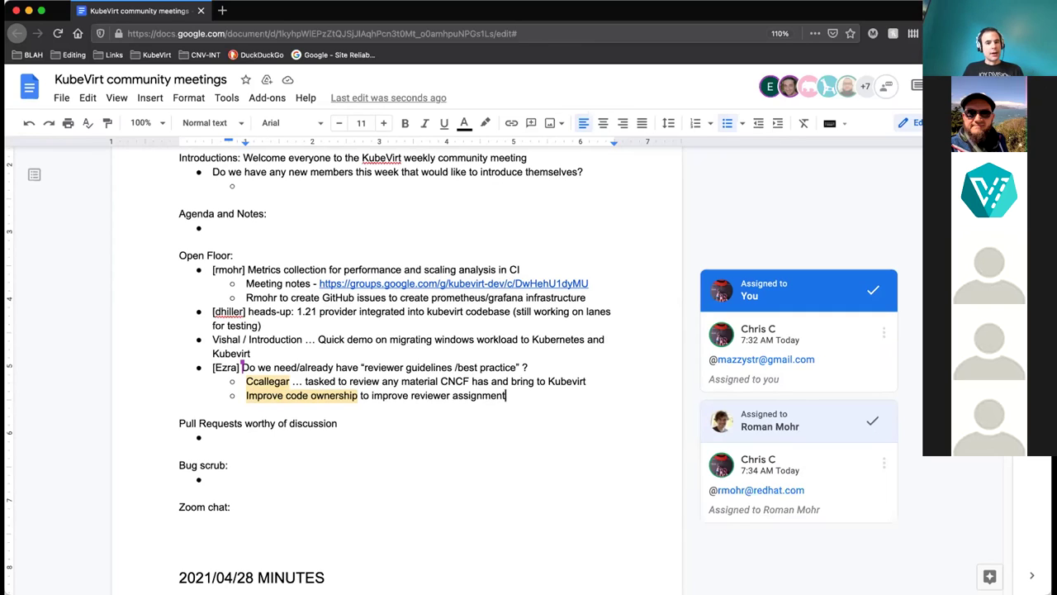
pyautogui.press('Return')
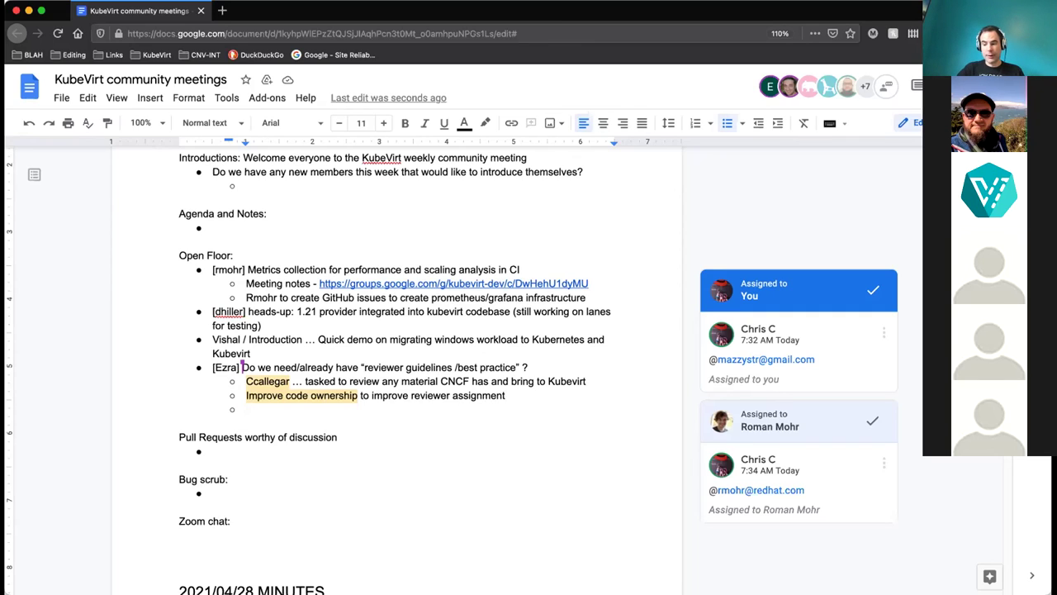
# Clear the bullet and indent from the new line, then reapply bulleted list formatting.
pyautogui.press('BackSpace')
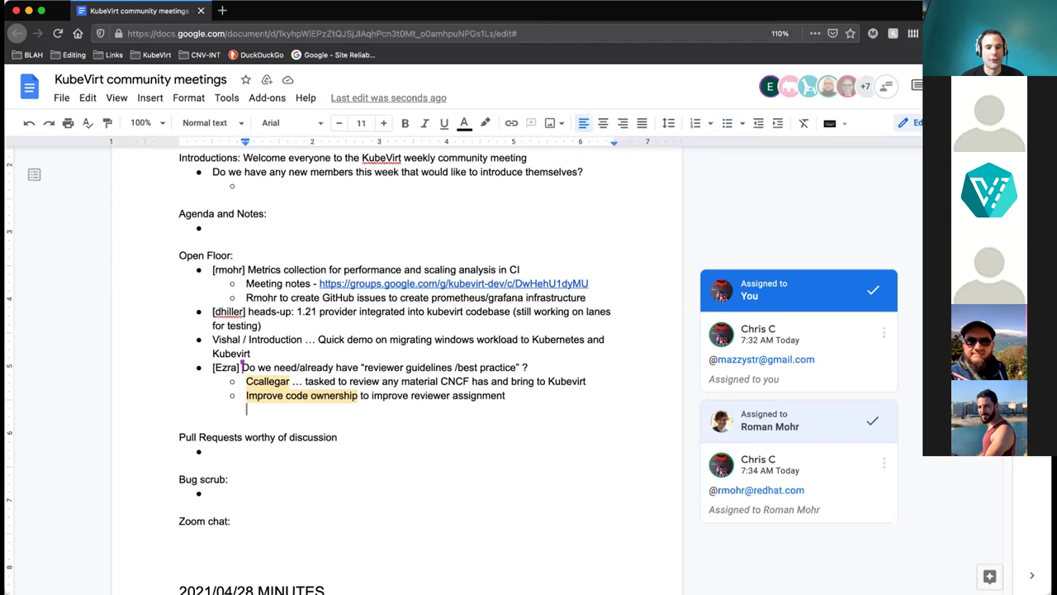
pyautogui.press('BackSpace')
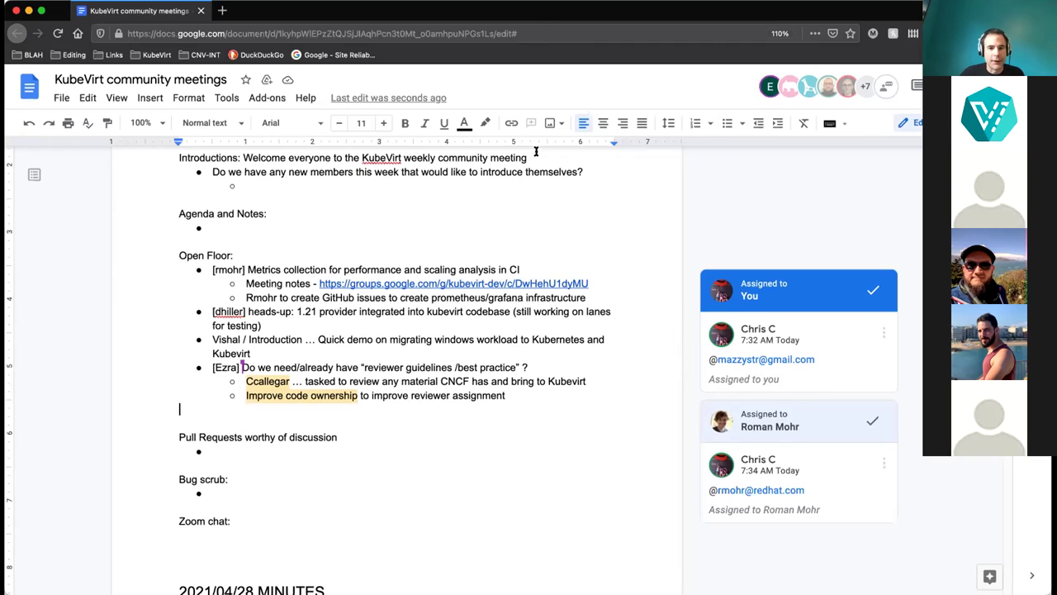
pyautogui.click(727, 123)
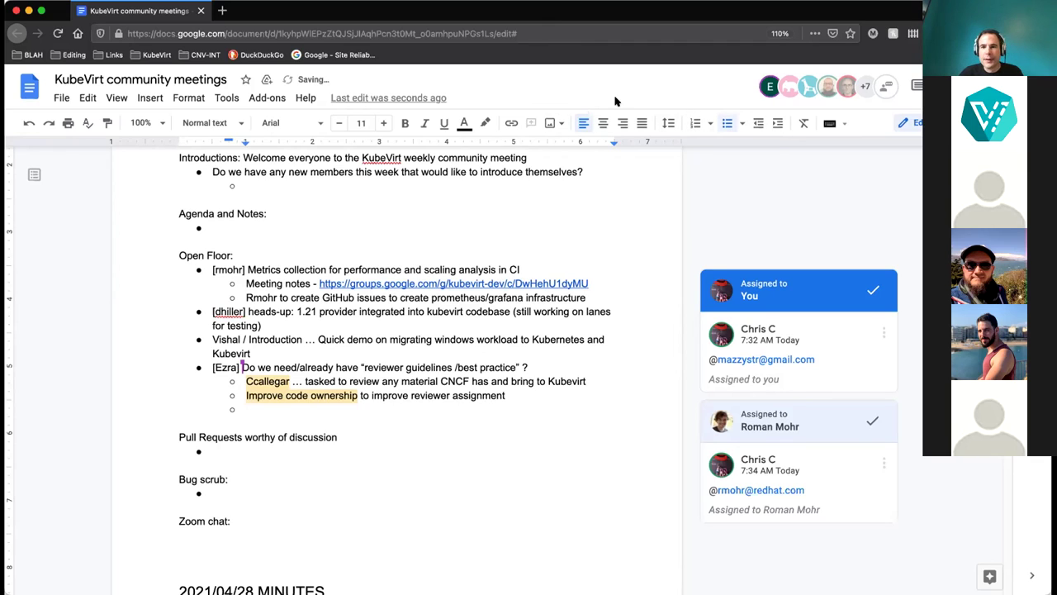
# Add a top-level bullet 'Reminder SIG / Perf & Scale meeting tomorrow' with an empty bullet below.
pyautogui.click(757, 123)
pyautogui.write('Rem')
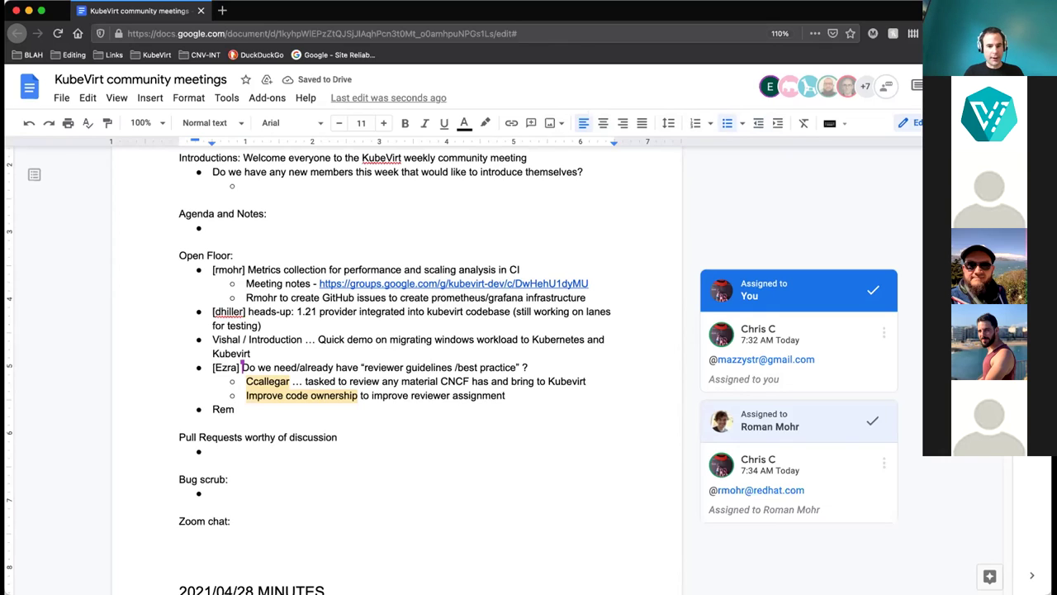
pyautogui.write('inder')
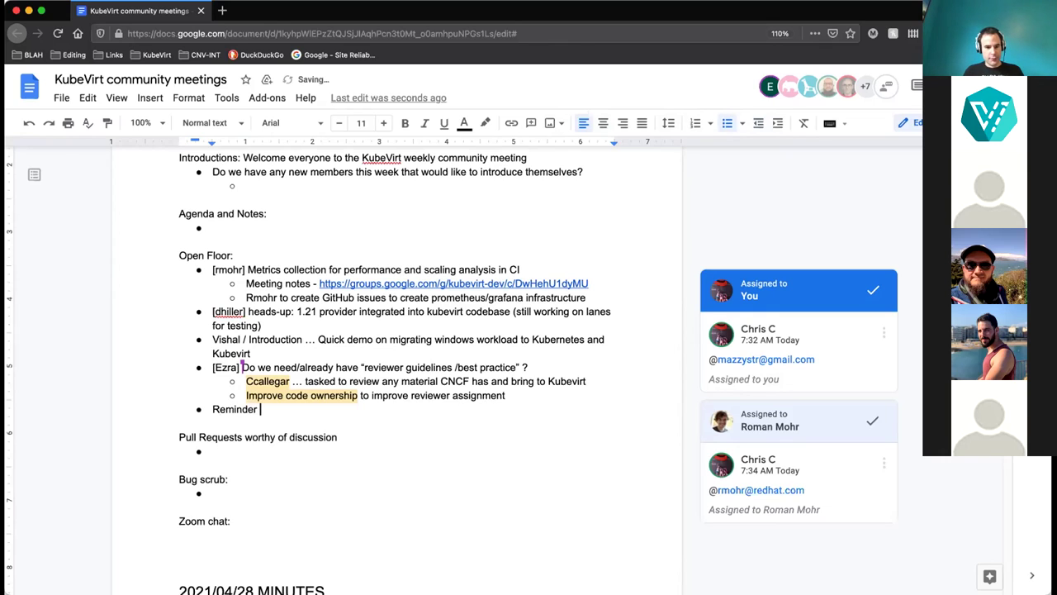
pyautogui.write(' SIG / Perf & Scale meeting')
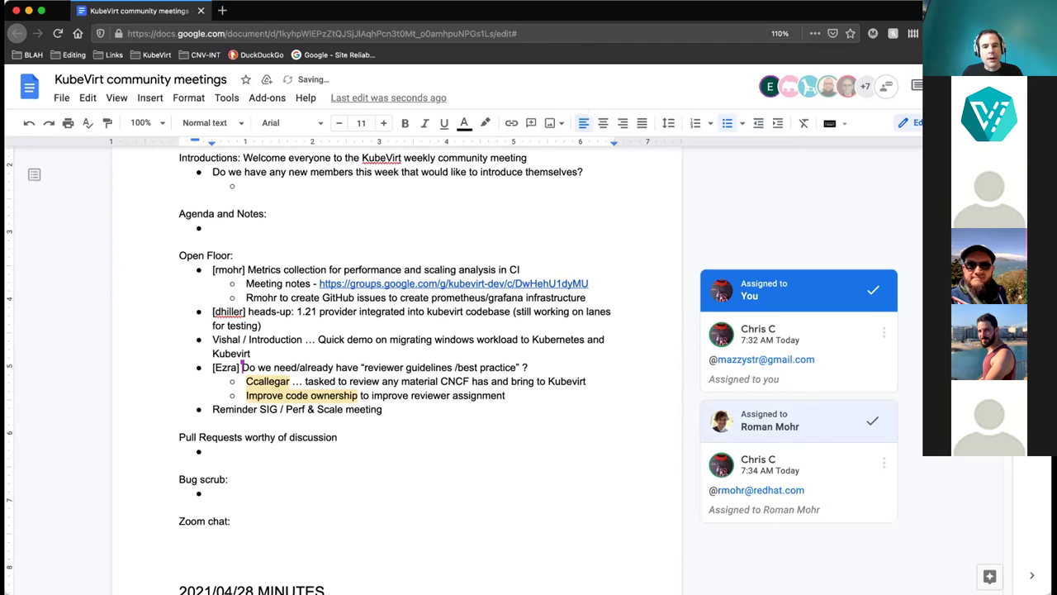
pyautogui.write(' tomorrow')
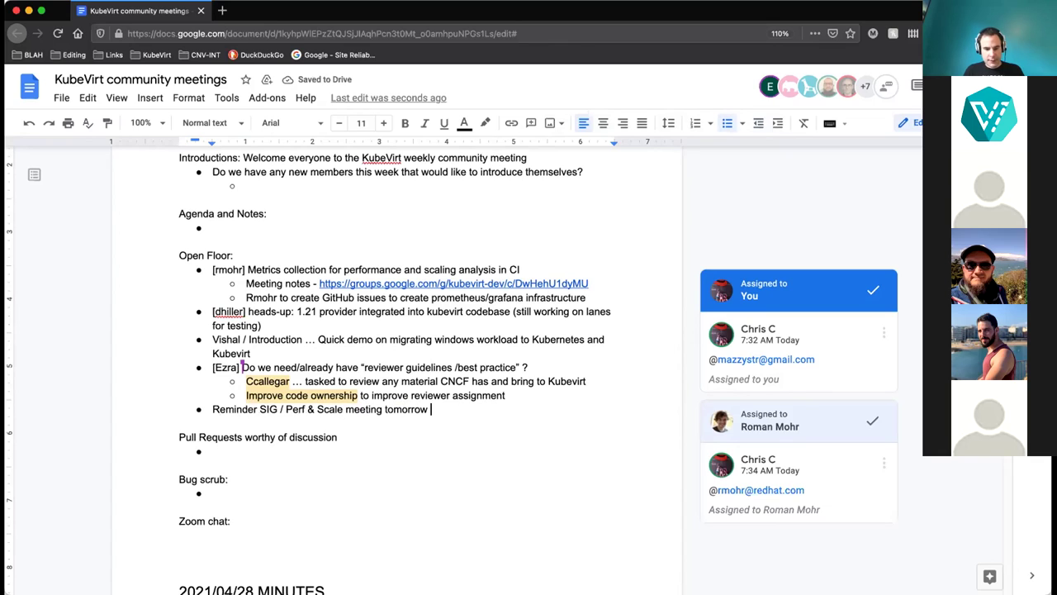
pyautogui.press('Return')
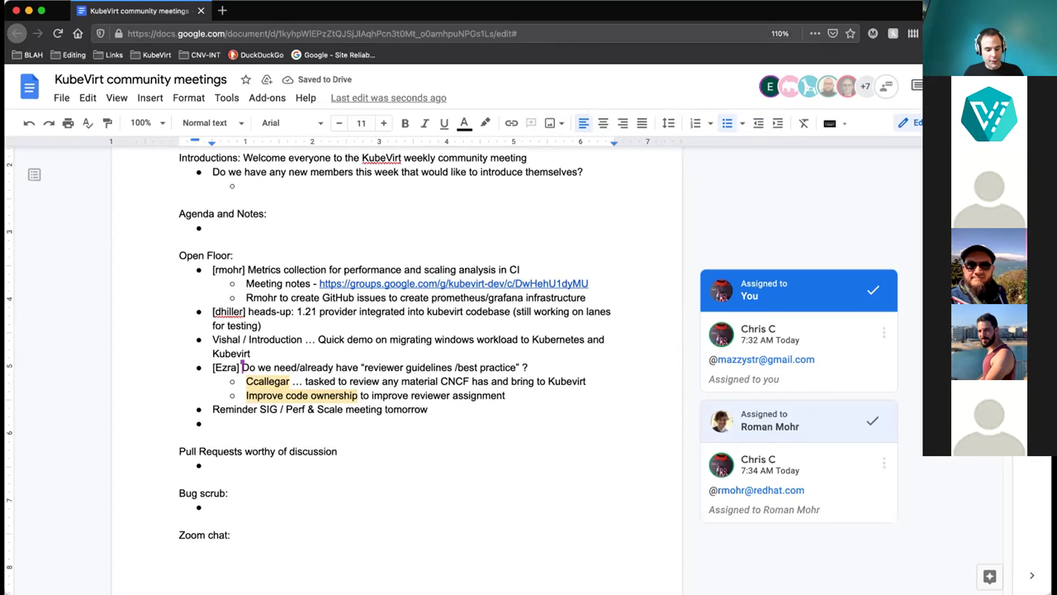
# Add an EVENTS bullet with an indented 'Red Hat Summit' sub-bullet.
pyautogui.write('EVEN')
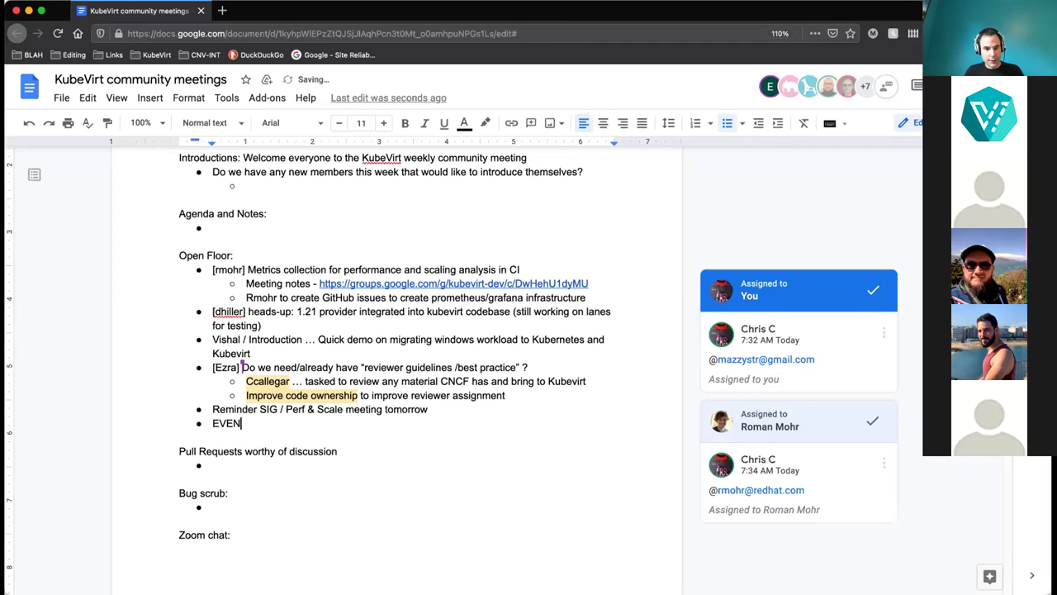
pyautogui.write('TS')
pyautogui.press('Return')
pyautogui.press('Tab')
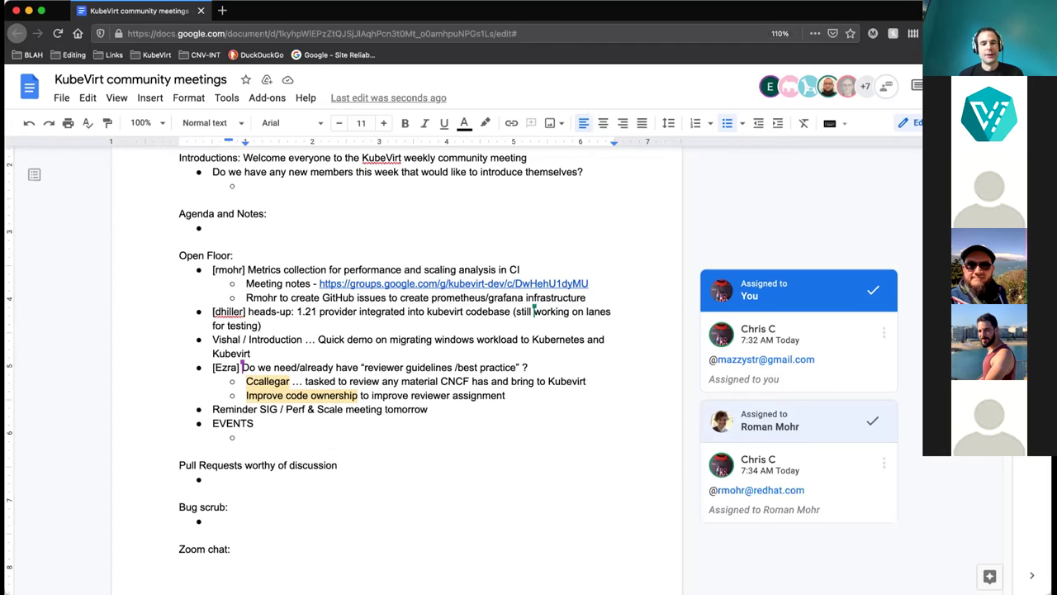
pyautogui.write('Red Ha')
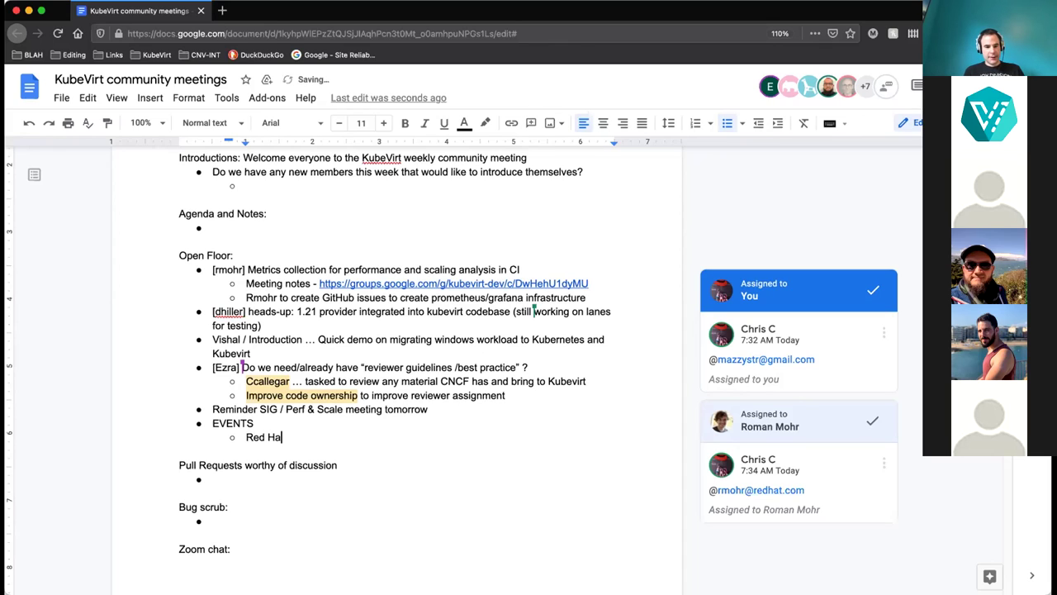
pyautogui.write('t Summit')
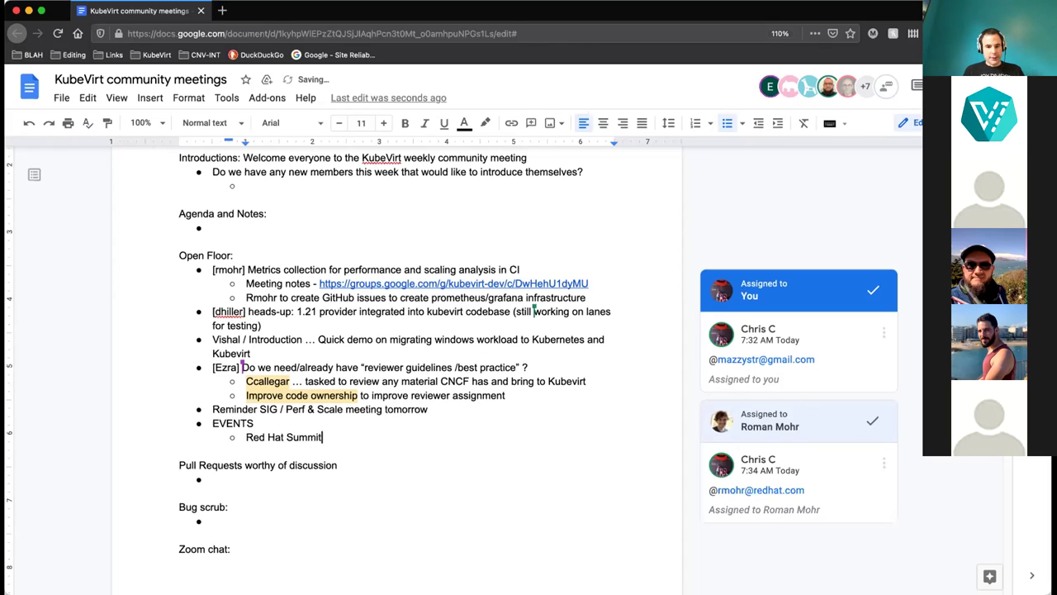
# Add a second event sub-bullet 'All Thing Things Open CFP submitted'.
pyautogui.press('Return')
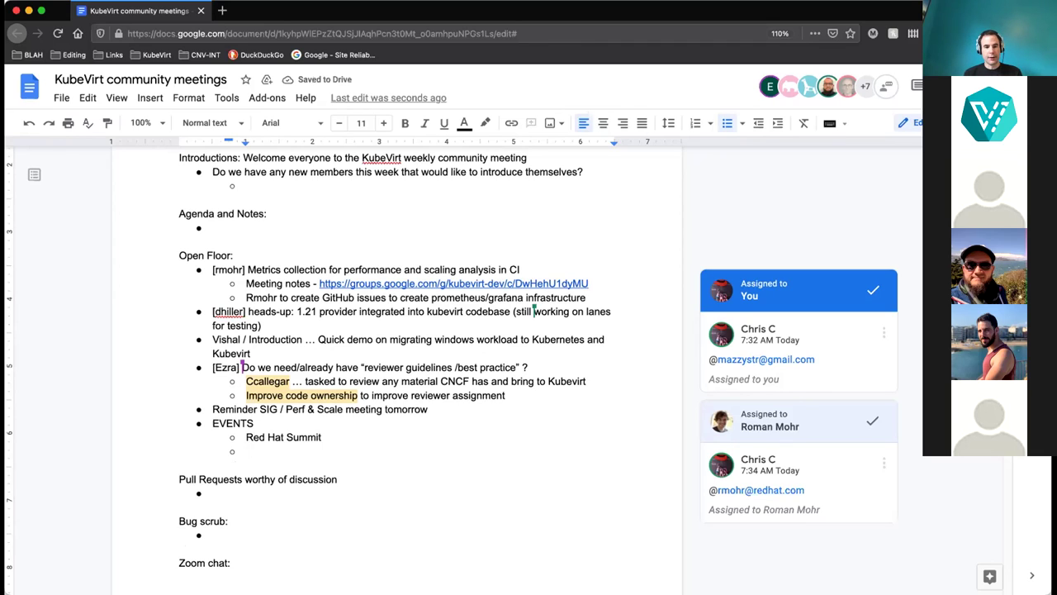
pyautogui.write('All')
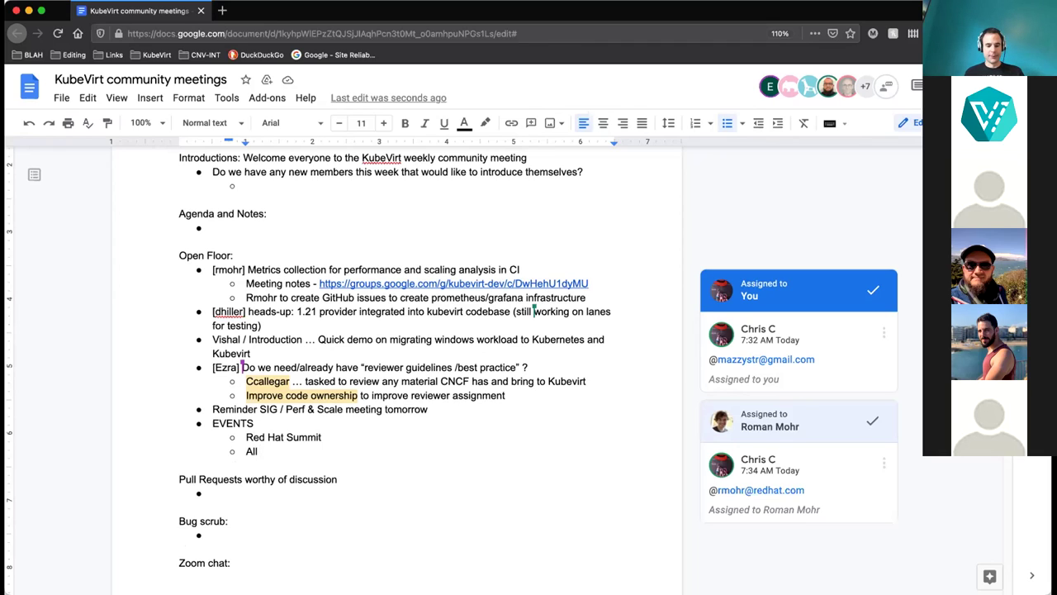
pyautogui.write('Thing')
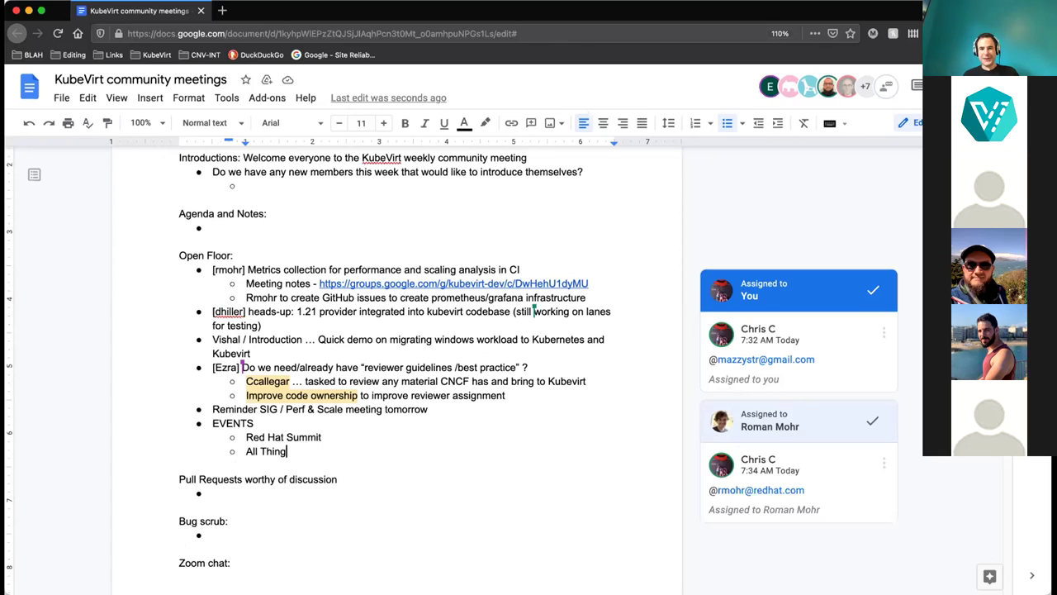
pyautogui.write('Things Open ')
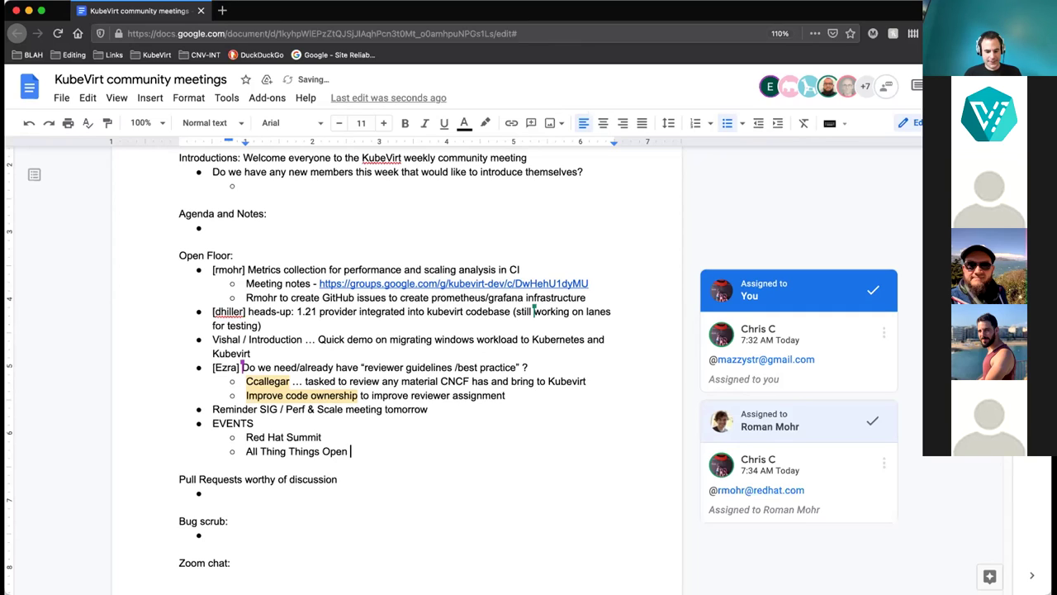
pyautogui.write('CFP submitted')
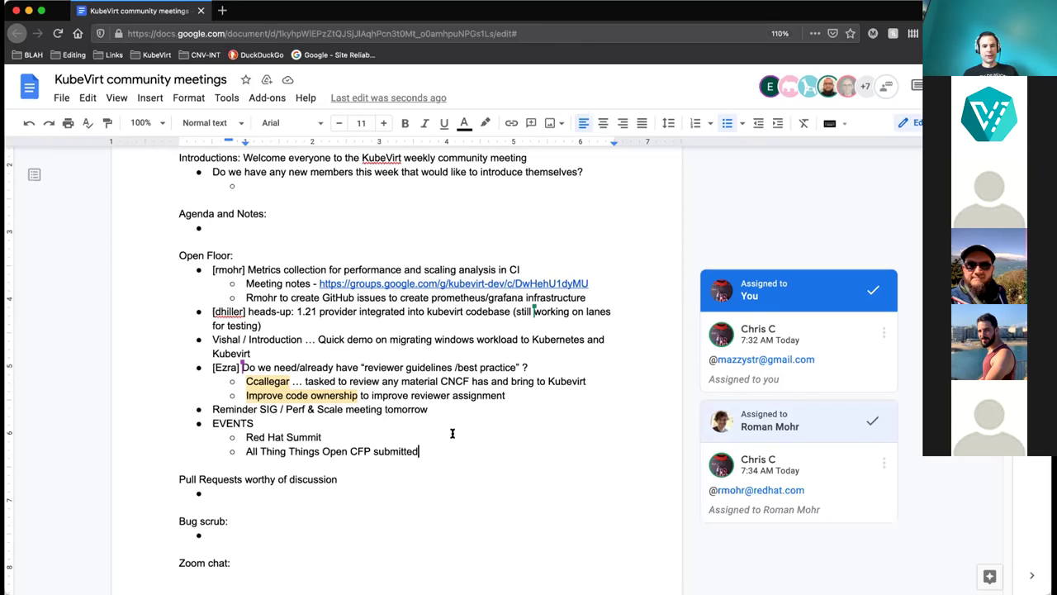
# Append '/ Schedule another meeting' to the All Things Open sub-bullet.
pyautogui.write('/ ')
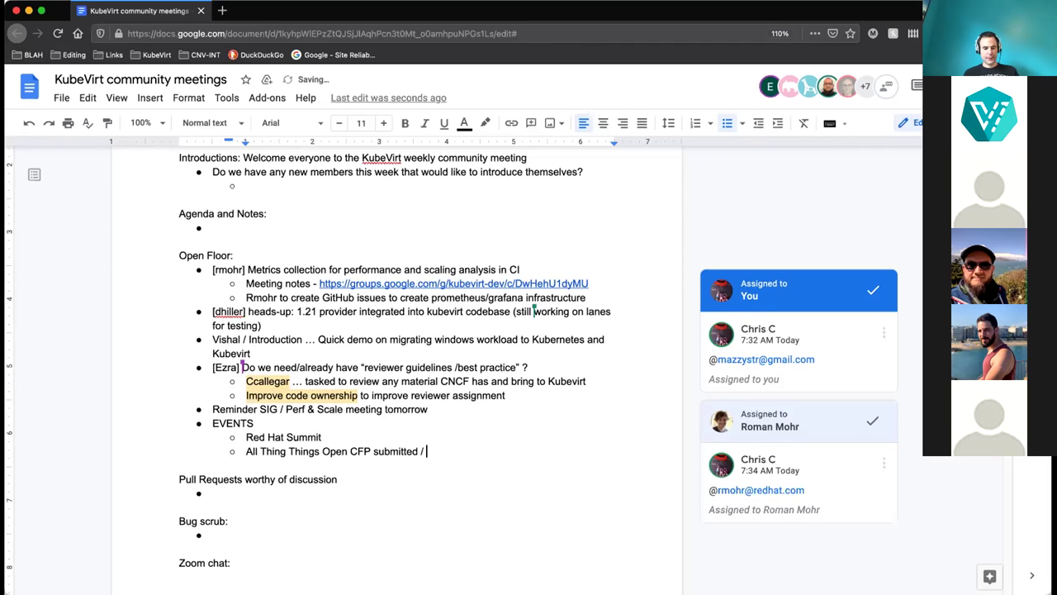
pyautogui.write('Schedule')
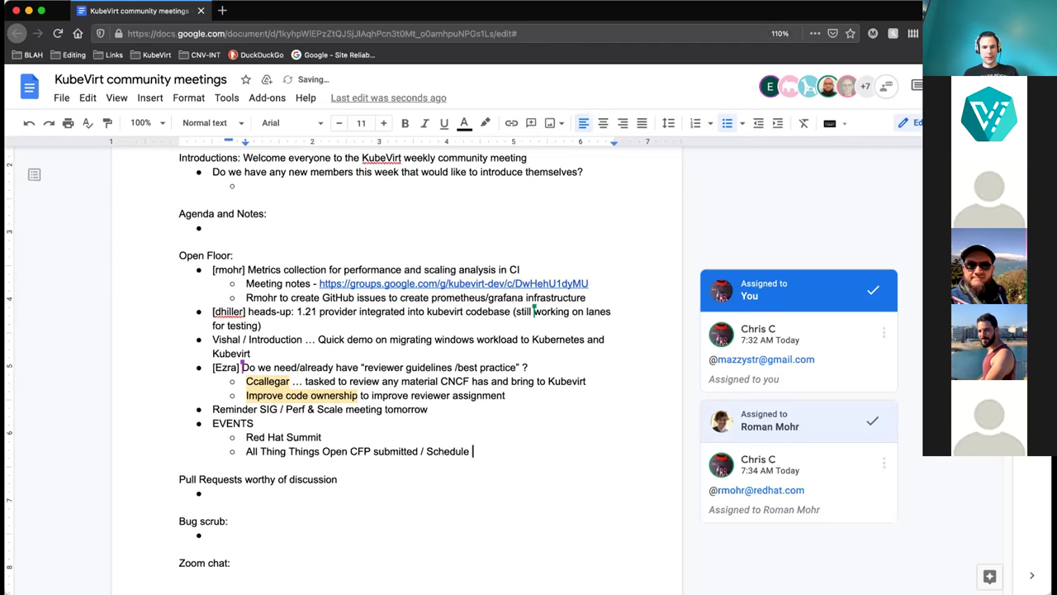
pyautogui.write(' another ')
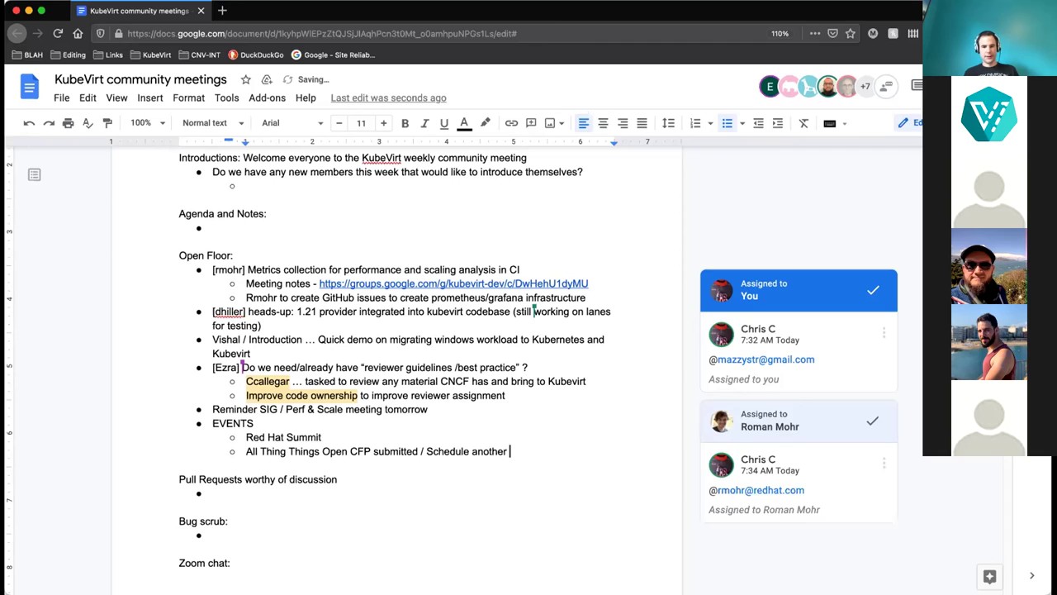
pyautogui.write('meeti')
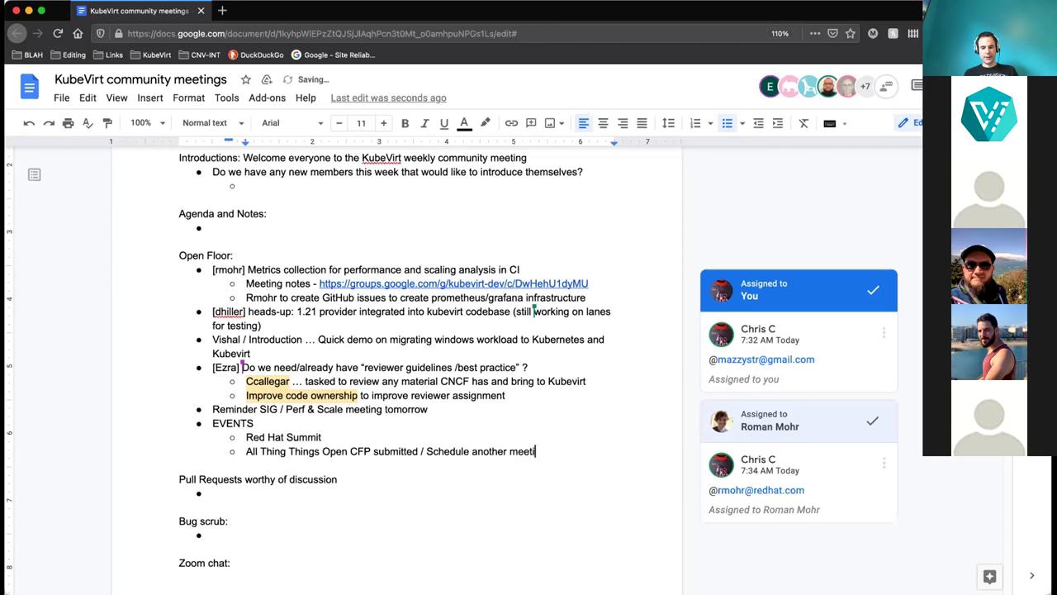
pyautogui.write('ng')
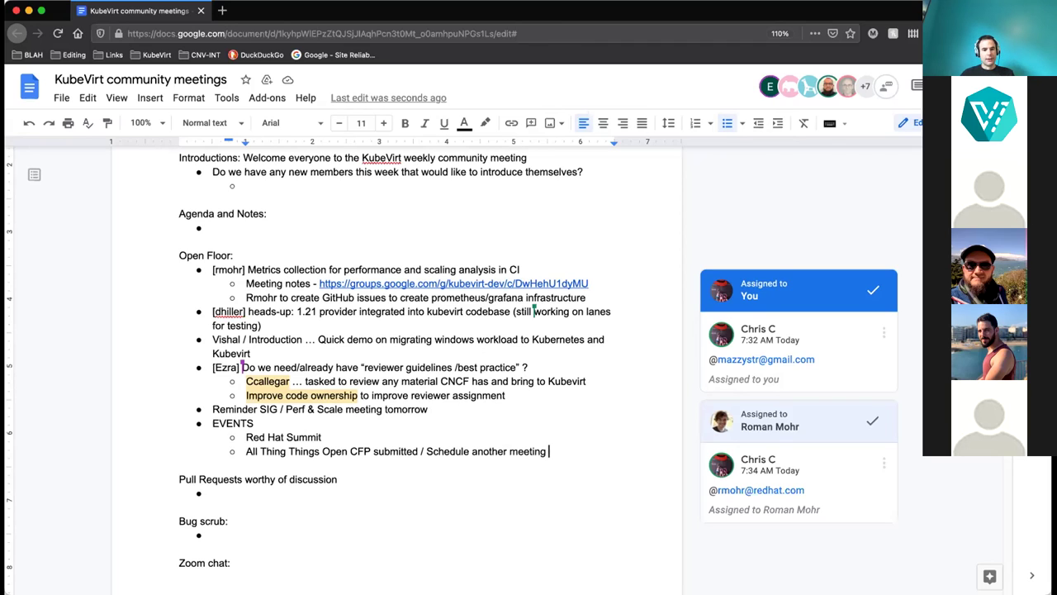
# Scroll down the notes to the empty Pull Requests and Bug scrub bullets.
pyautogui.scroll(-2, 239, 523)
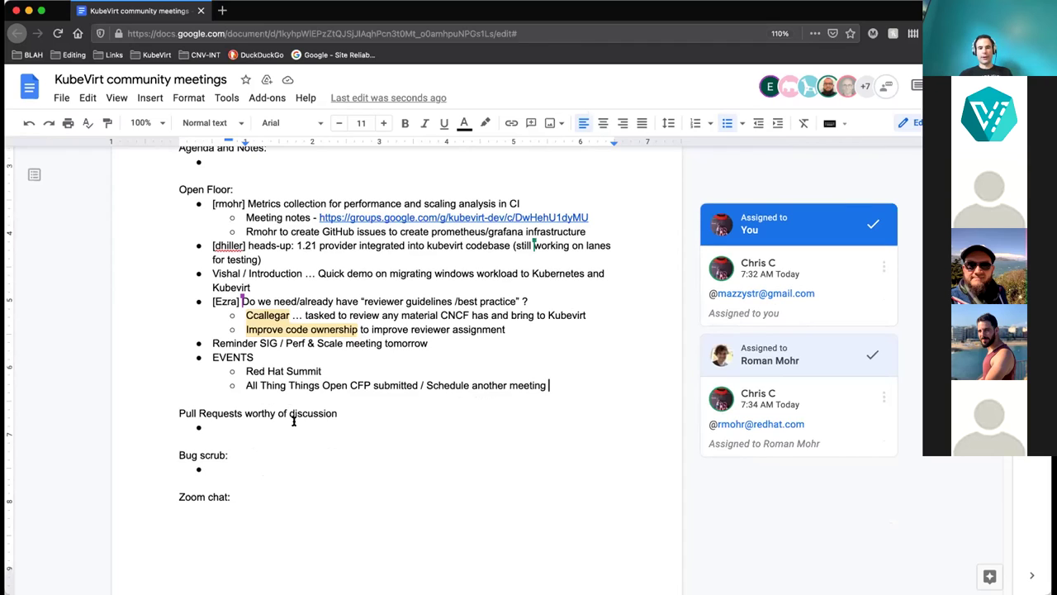
pyautogui.click(249, 420)
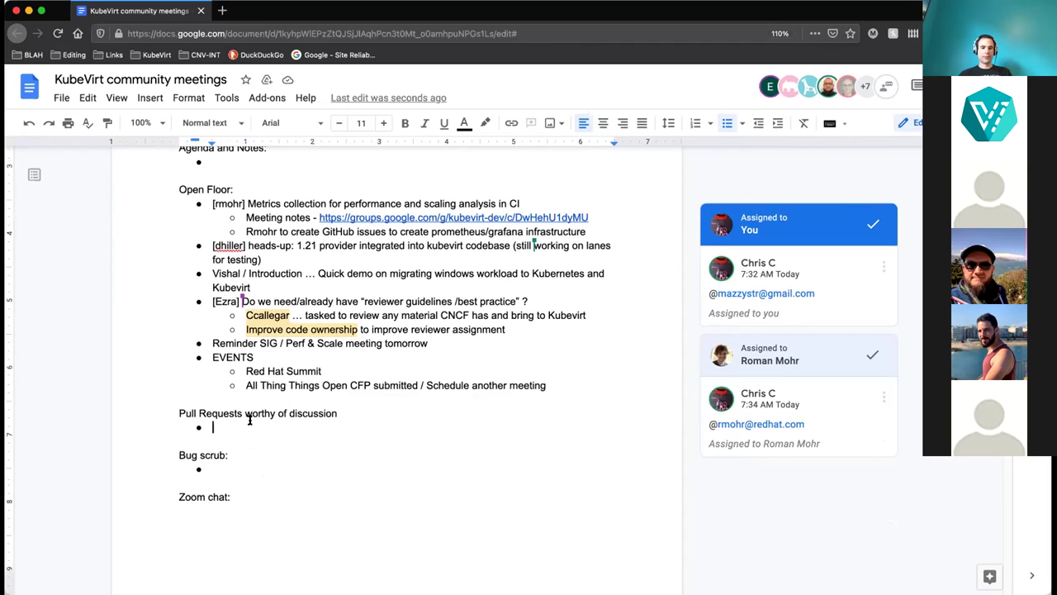
pyautogui.click(246, 464)
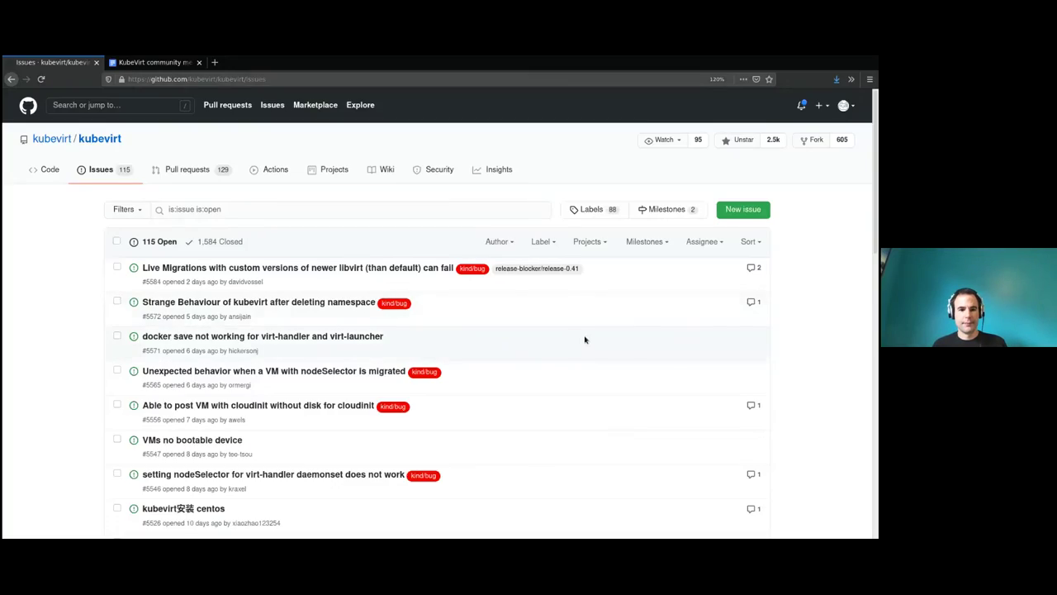
# Open issue #5584 on failing libvirt live migrations in its own tab.
pyautogui.scroll(-3, 584, 335)
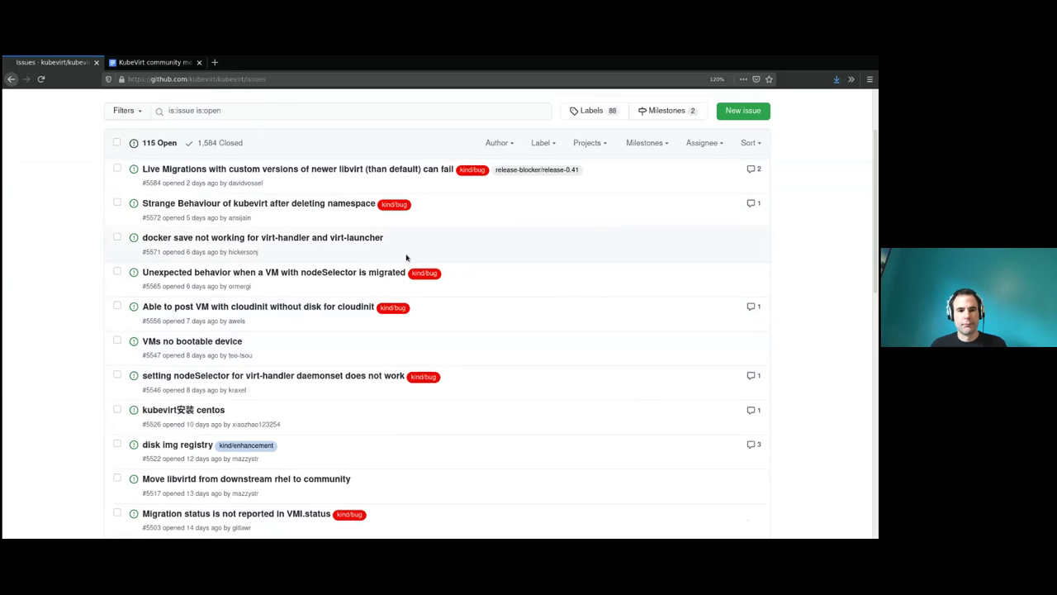
pyautogui.scroll(-5, 413, 263)
pyautogui.scroll(5, 429, 271)
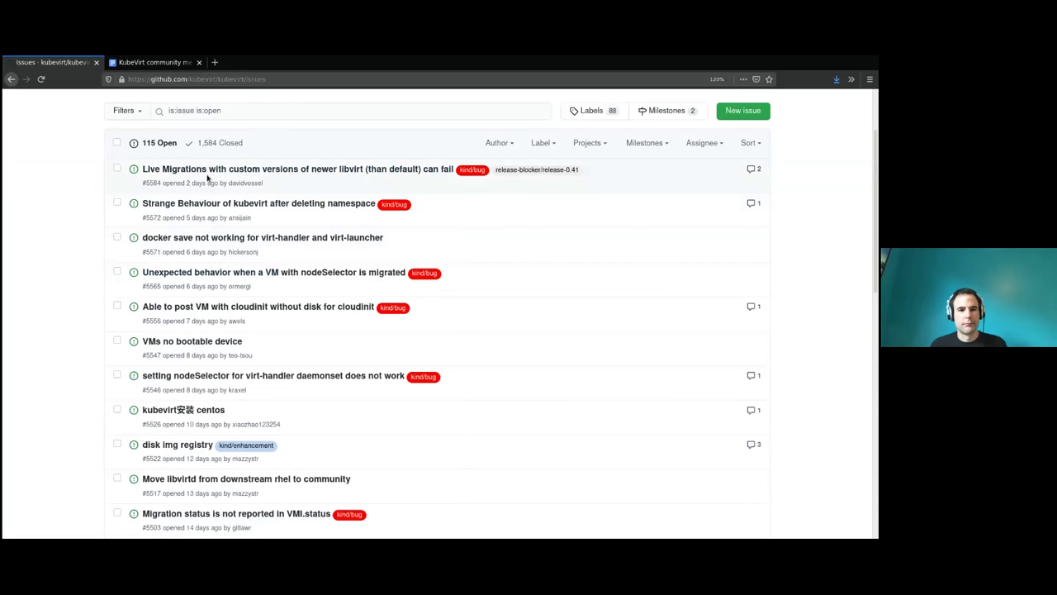
pyautogui.middleClick(211, 172)
pyautogui.click(140, 65)
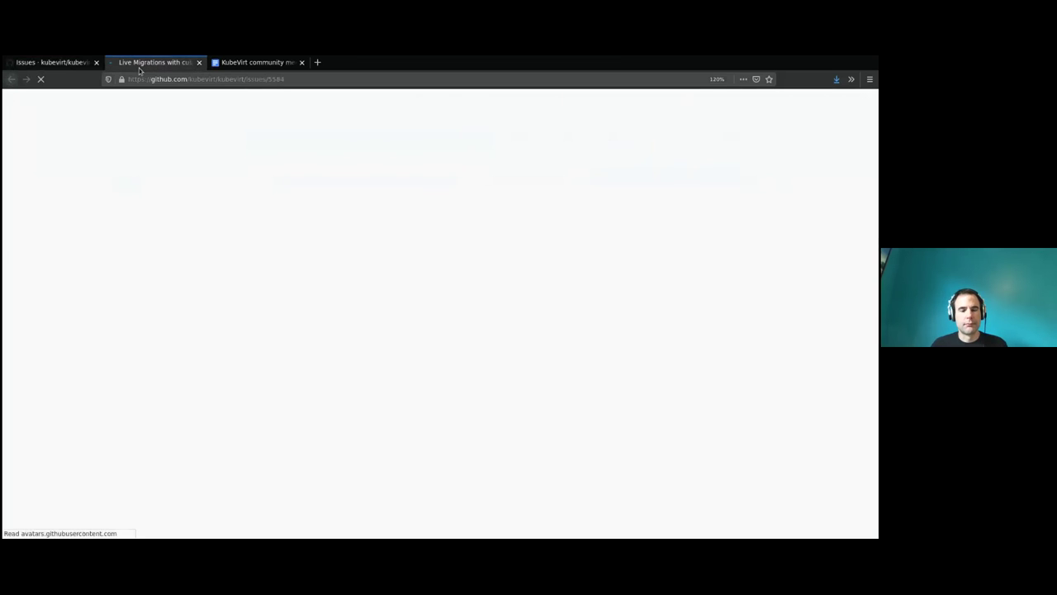
pyautogui.scroll(-1, 441, 314)
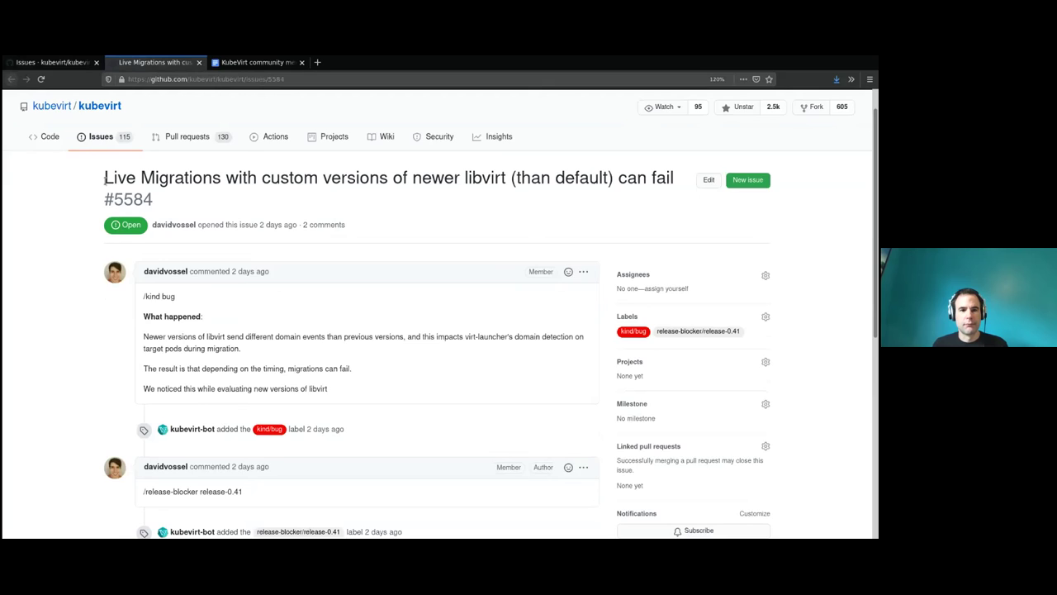
pyautogui.scroll(-5, 105, 178)
pyautogui.scroll(3, 105, 178)
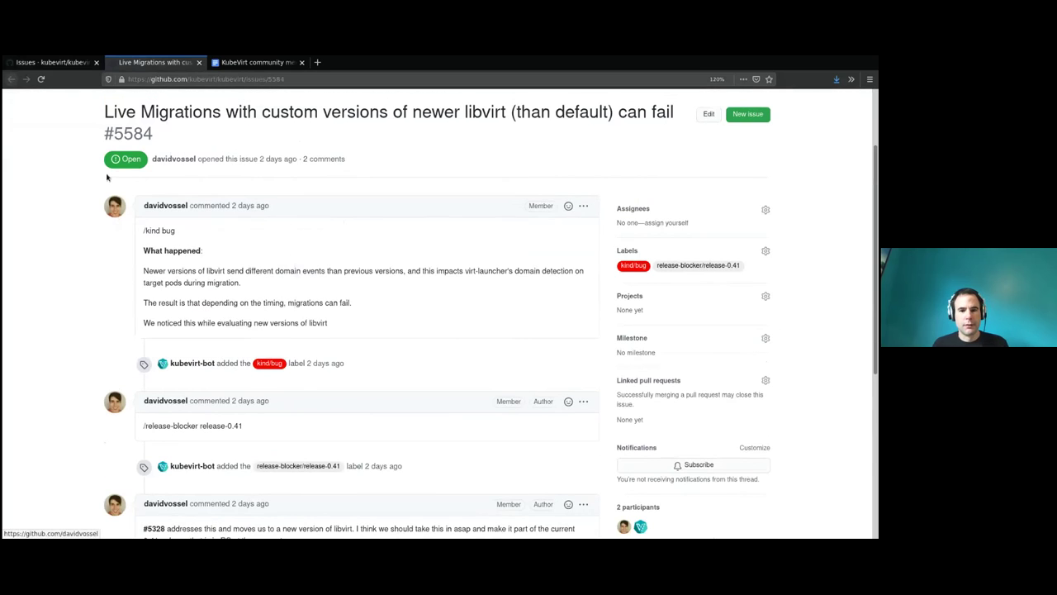
pyautogui.scroll(1, 106, 178)
# Read through issue #5584's Live Migrations title and its release-blocker/release-0.41 label.
pyautogui.moveTo(105, 146); pyautogui.dragTo(520, 155)
pyautogui.click(516, 156)
pyautogui.moveTo(118, 239)
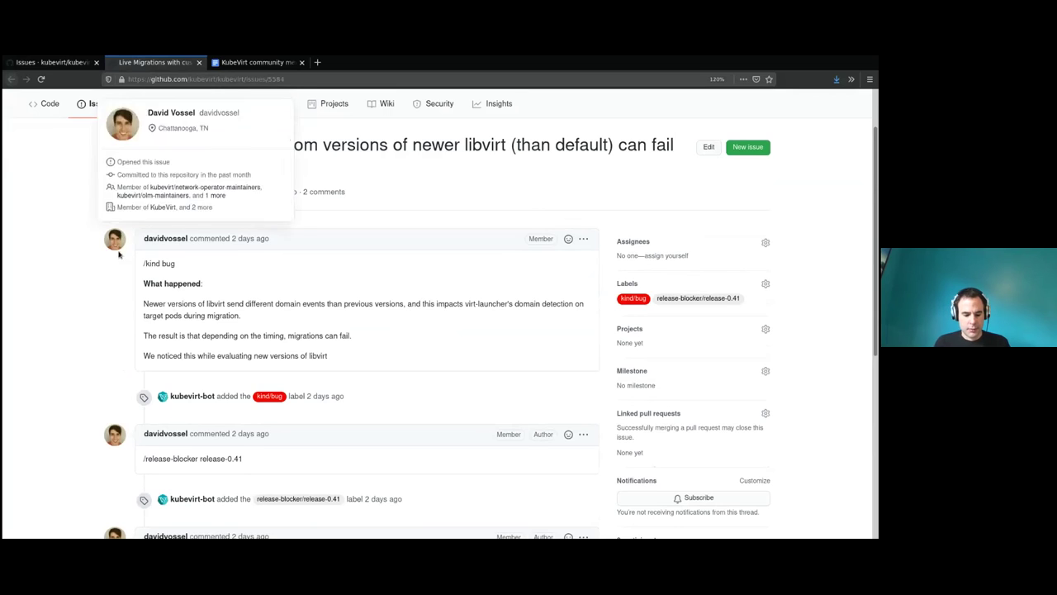
pyautogui.moveTo(745, 303); pyautogui.dragTo(653, 303)
pyautogui.click(803, 323)
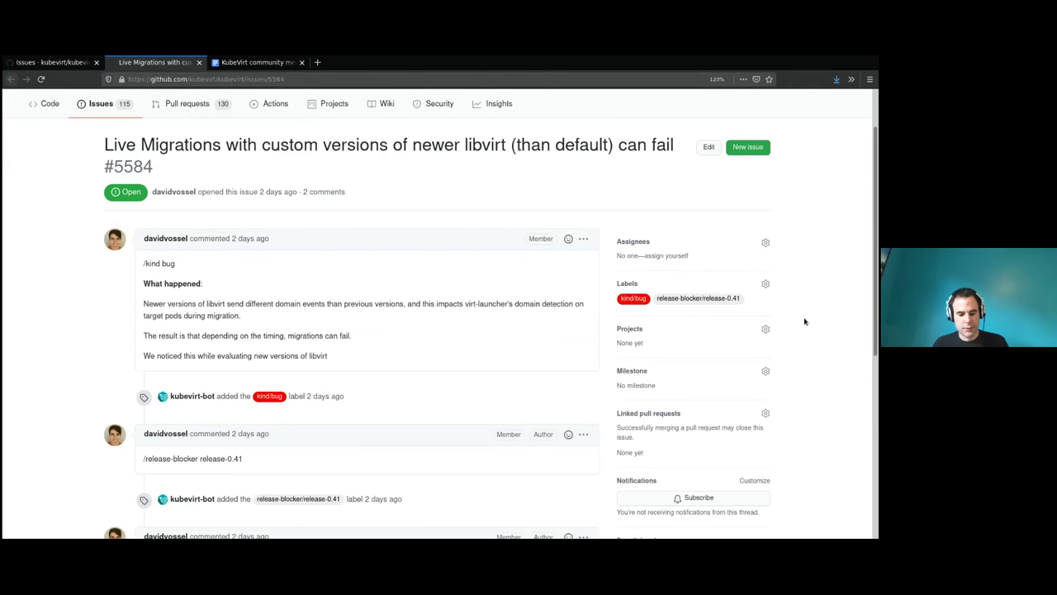
pyautogui.moveTo(102, 145); pyautogui.dragTo(219, 145)
pyautogui.click(220, 146)
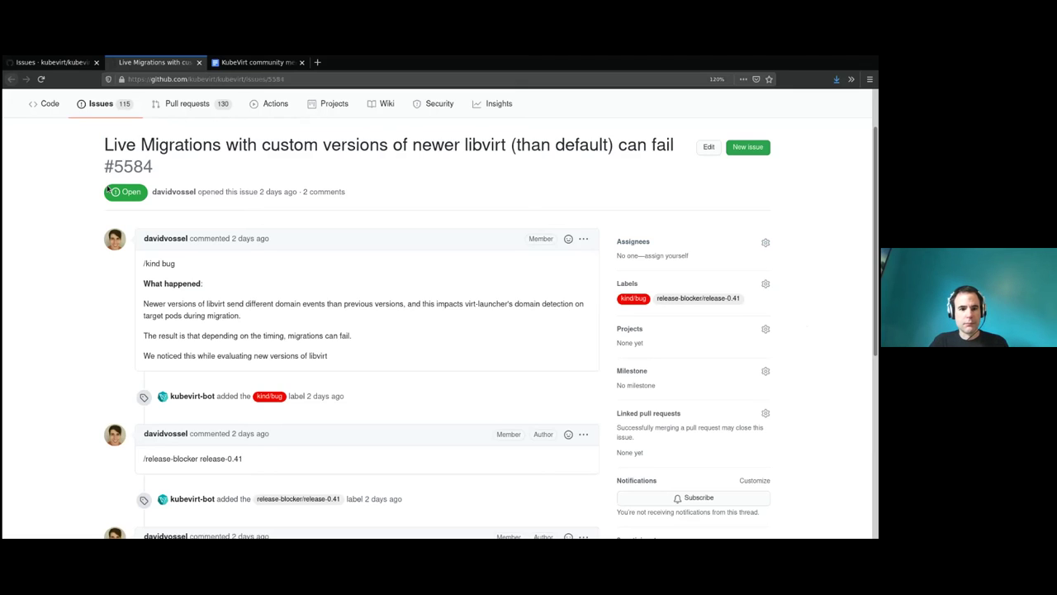
pyautogui.moveTo(98, 144); pyautogui.dragTo(427, 145)
pyautogui.click(427, 145)
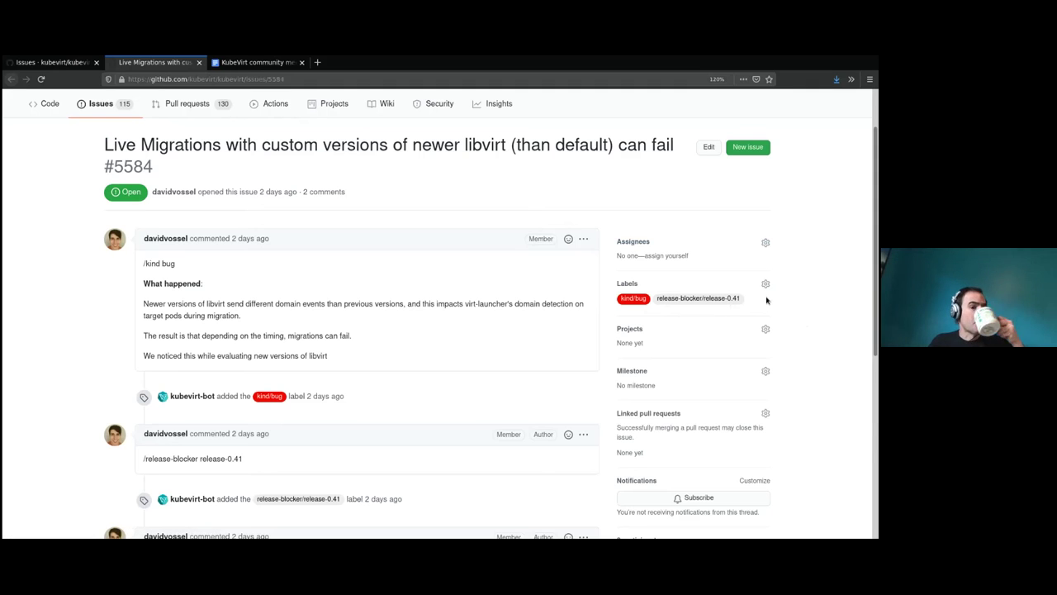
pyautogui.scroll(-5, 776, 326)
pyautogui.scroll(5, 779, 333)
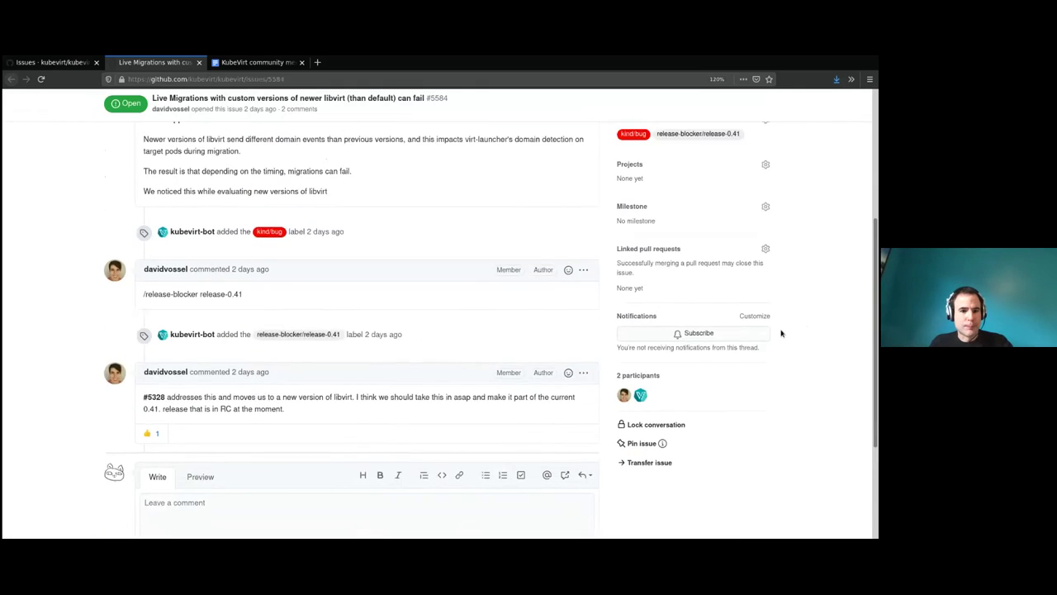
# Add the triage/accepted label to issue #5584 and return to the open issues list.
pyautogui.click(767, 285)
pyautogui.write('tria')
pyautogui.click(712, 357)
pyautogui.press('Escape')
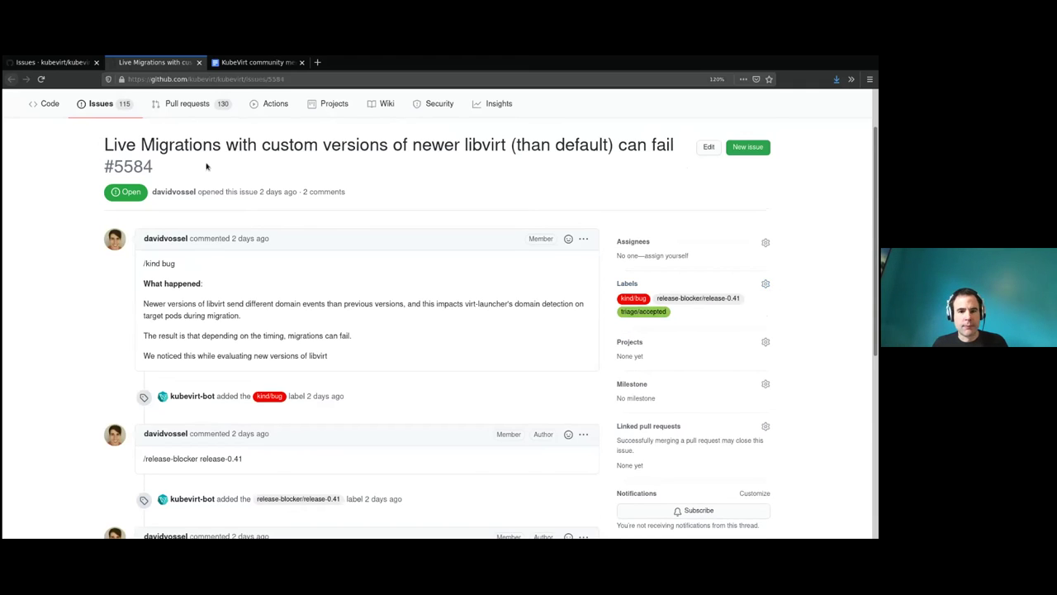
pyautogui.click(50, 65)
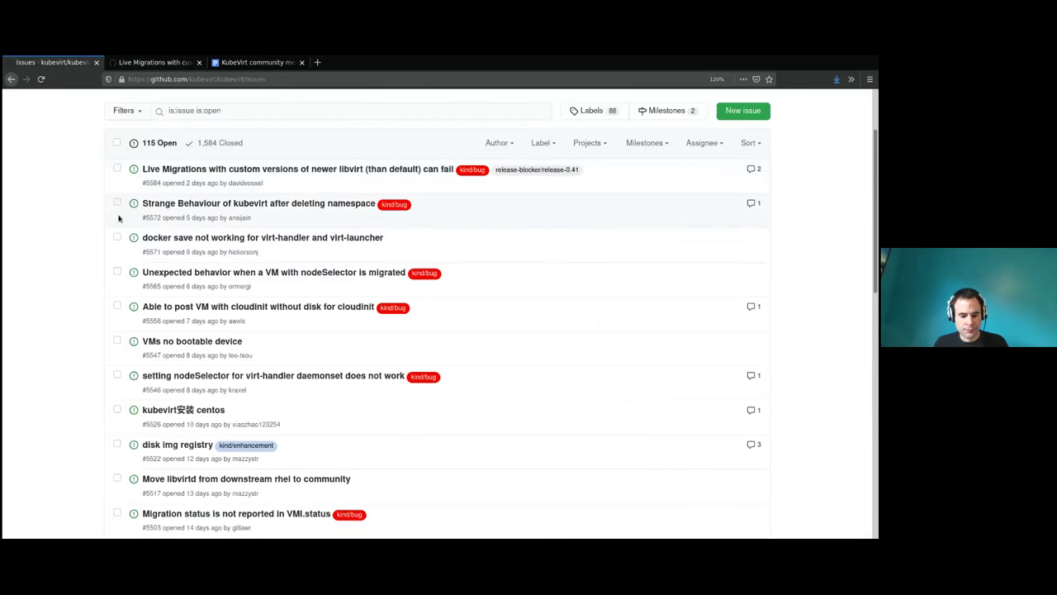
# Open issue #5572 'Strange Behaviour of kubevirt after deleting namespace' in a new tab.
pyautogui.middleClick(147, 205)
pyautogui.click(152, 64)
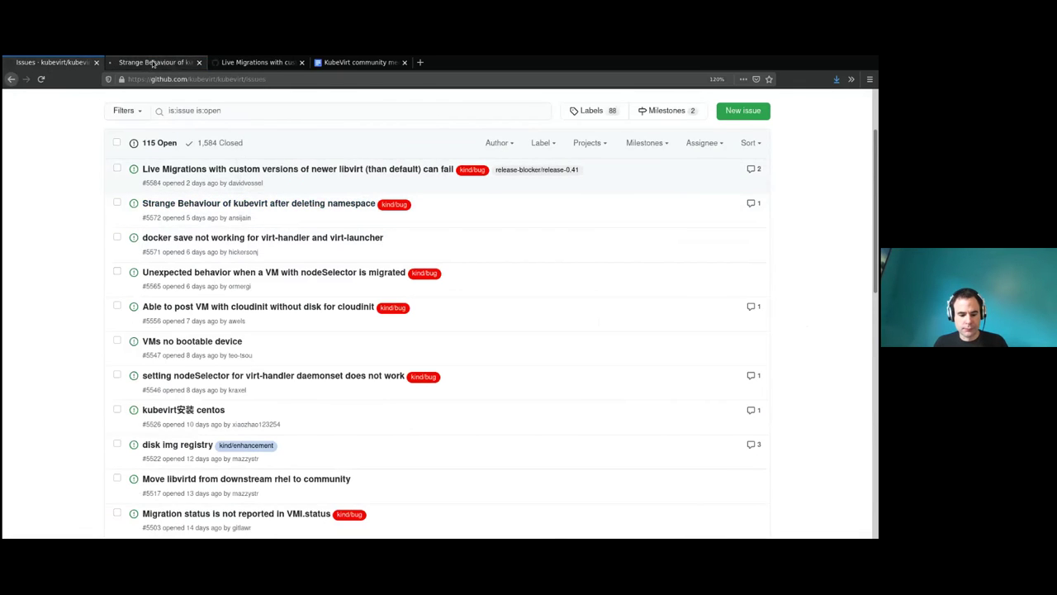
pyautogui.moveTo(91, 213); pyautogui.dragTo(238, 208)
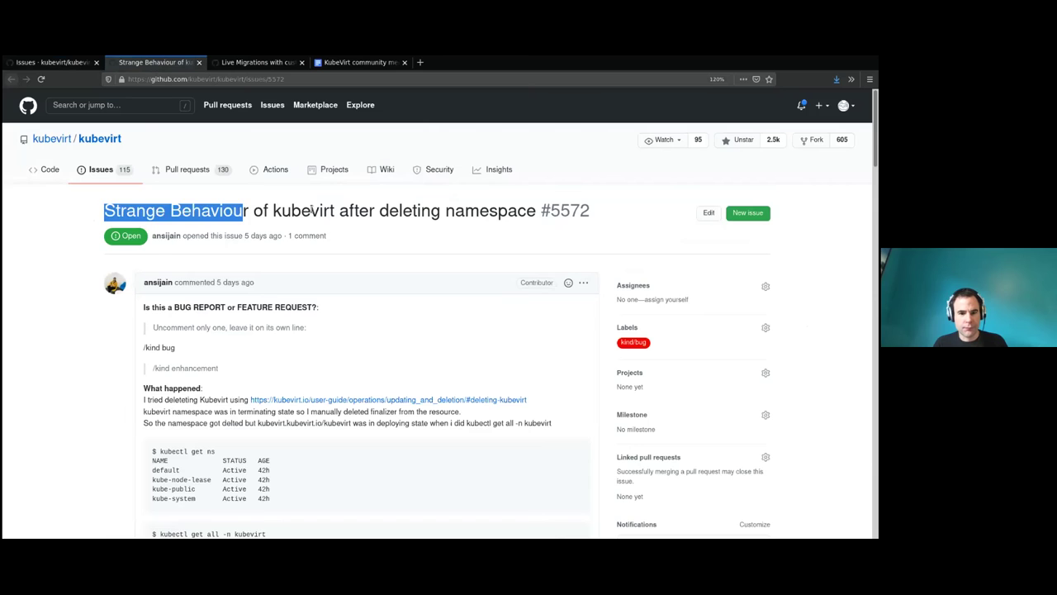
pyautogui.click(312, 209)
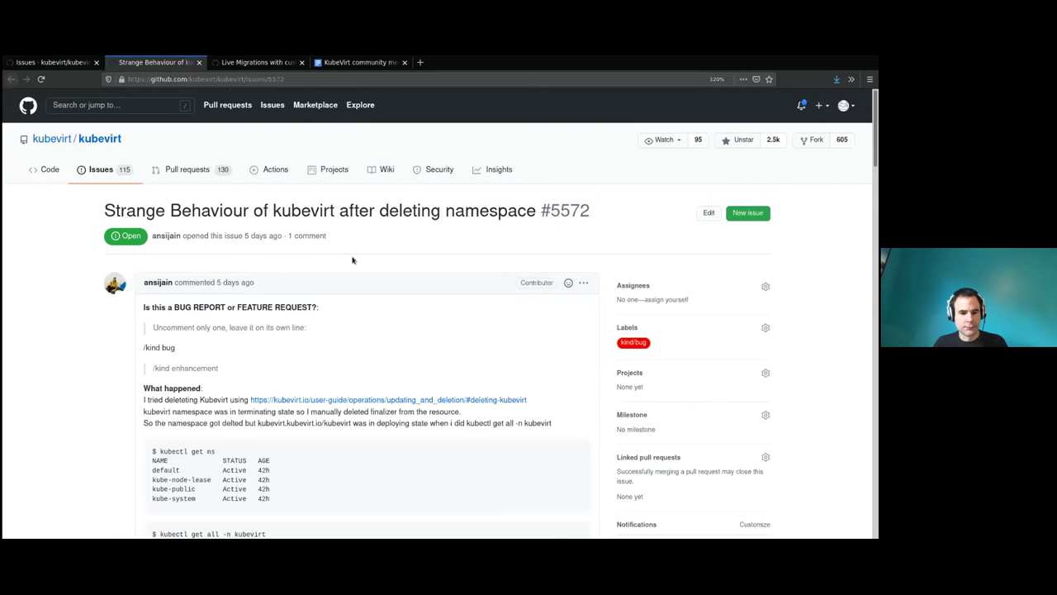
pyautogui.scroll(-4, 111, 313)
pyautogui.scroll(-20, 112, 313)
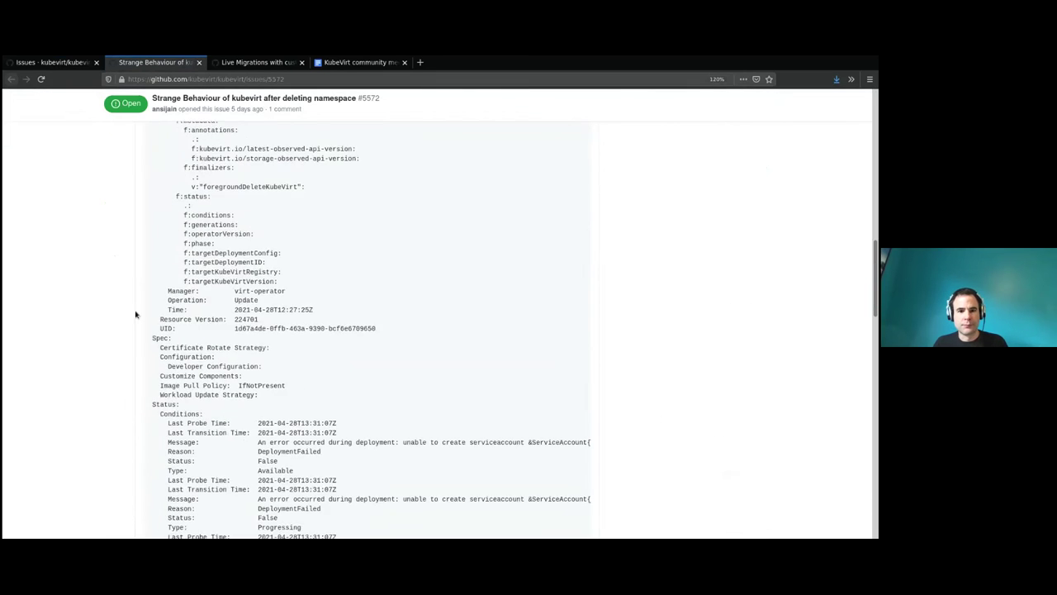
pyautogui.moveTo(874, 339); pyautogui.dragTo(873, 123)
pyautogui.scroll(-5, 223, 229)
# Read the description about kubevirt stuck terminating and still deploying after namespace deletion.
pyautogui.moveTo(144, 232); pyautogui.dragTo(190, 232)
pyautogui.click(189, 232)
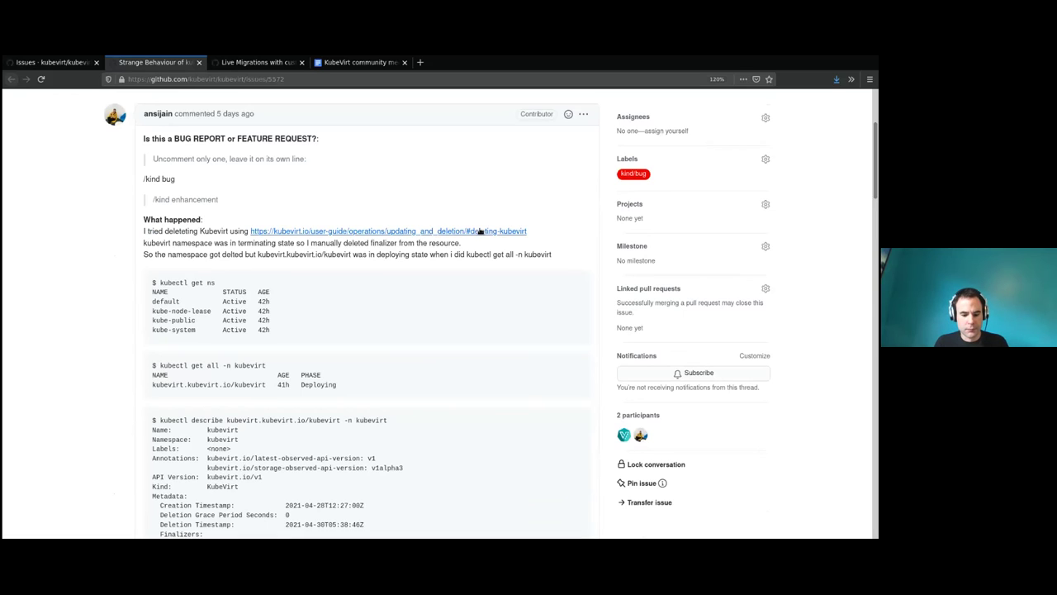
pyautogui.moveTo(145, 244); pyautogui.dragTo(297, 244)
pyautogui.click(300, 245)
pyautogui.moveTo(369, 245); pyautogui.dragTo(403, 244)
pyautogui.moveTo(170, 255); pyautogui.dragTo(392, 258)
pyautogui.click(391, 259)
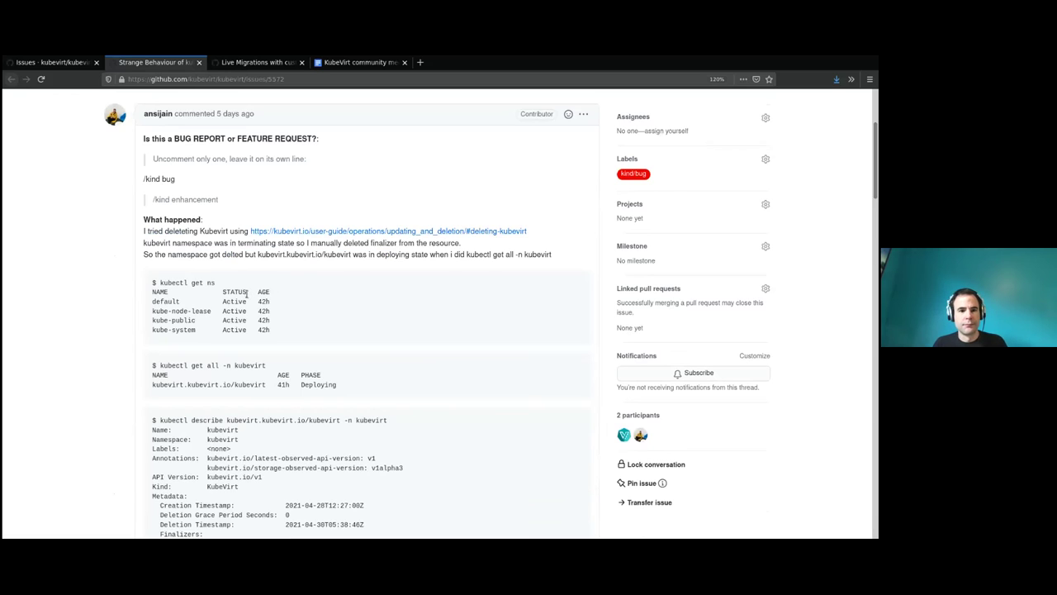
pyautogui.scroll(-1, 247, 294)
pyautogui.moveTo(168, 221); pyautogui.dragTo(408, 221)
pyautogui.click(407, 225)
pyautogui.scroll(-4, 402, 231)
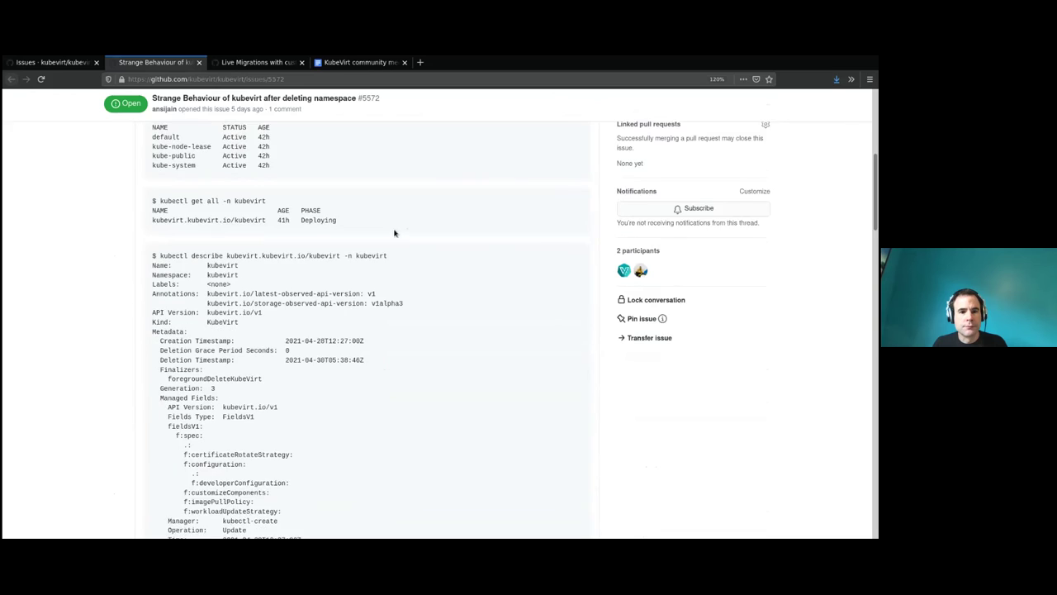
pyautogui.scroll(3, 395, 234)
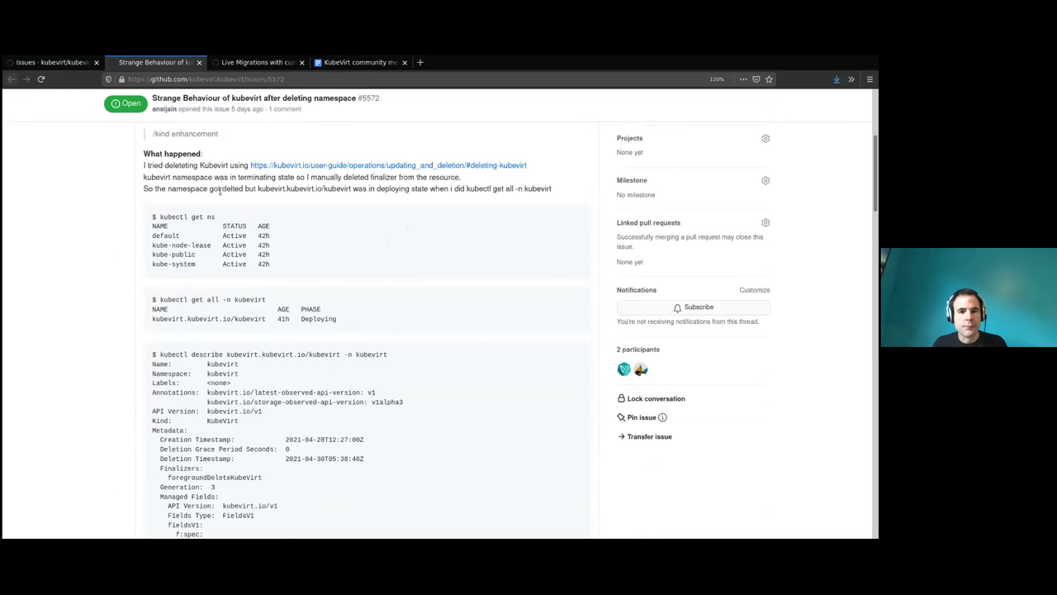
pyautogui.moveTo(221, 190); pyautogui.dragTo(364, 191)
pyautogui.click(364, 190)
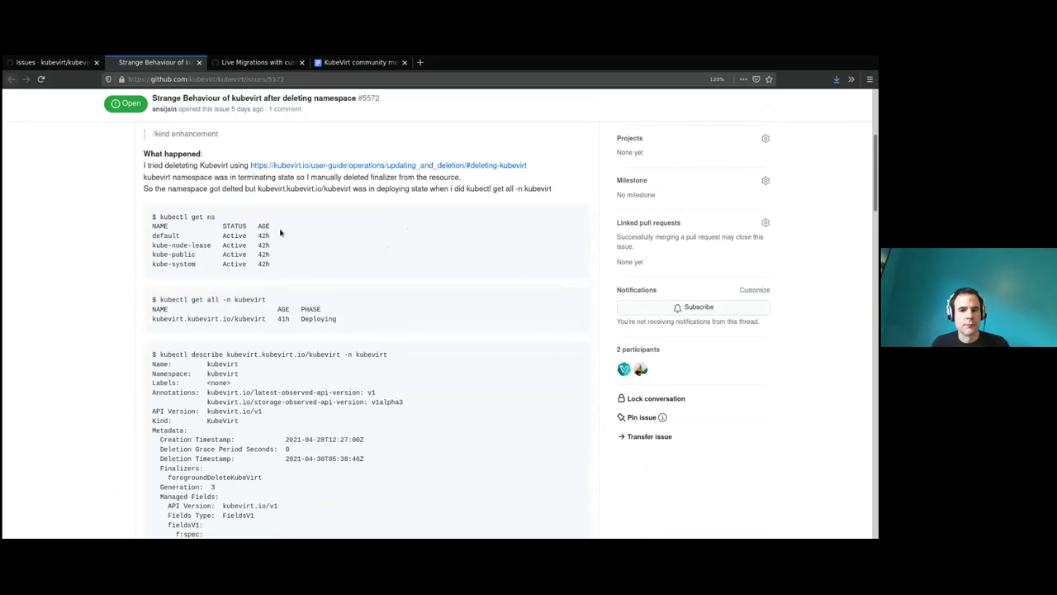
# Read the commenter's error line in the issue's comment.
pyautogui.scroll(-1, 169, 249)
pyautogui.scroll(-10, 165, 270)
pyautogui.scroll(-10, 168, 261)
pyautogui.scroll(-8, 162, 263)
pyautogui.tripleClick(233, 339)
pyautogui.click(226, 399)
pyautogui.moveTo(228, 378); pyautogui.dragTo(30, 374)
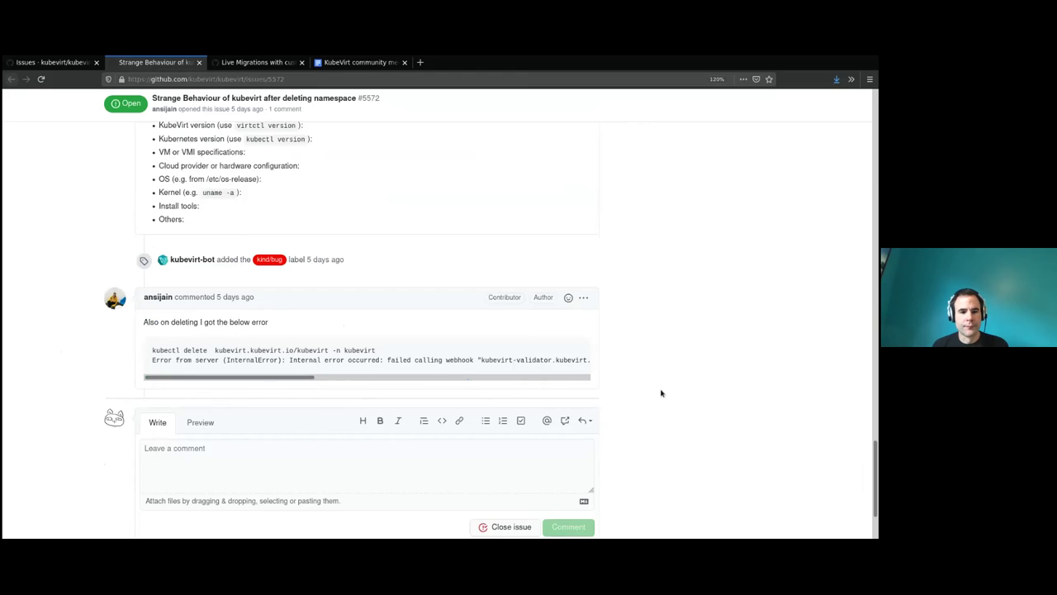
pyautogui.scroll(3, 875, 456)
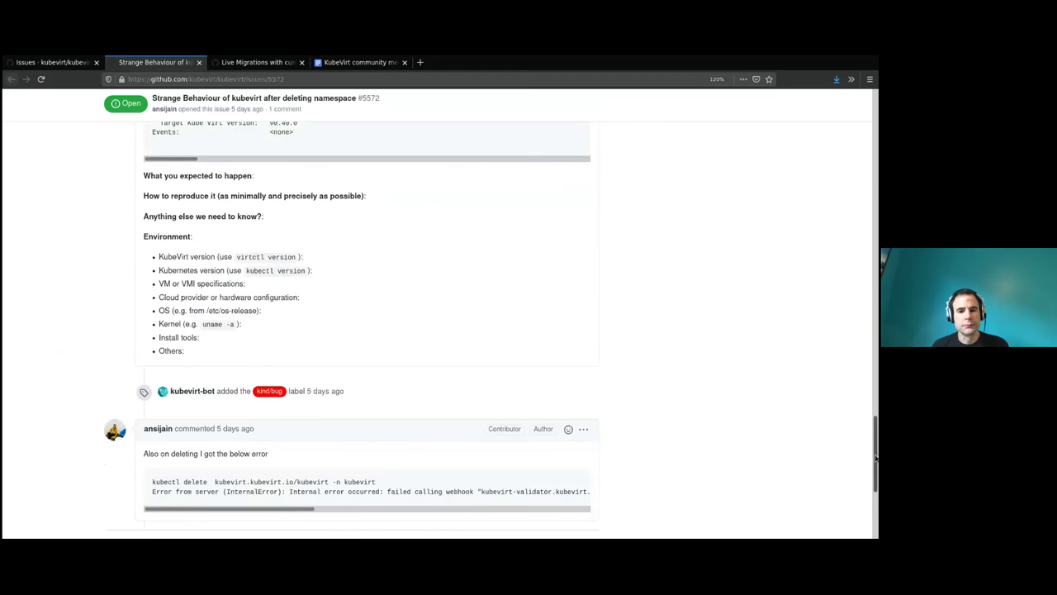
pyautogui.moveTo(876, 457); pyautogui.dragTo(858, 151)
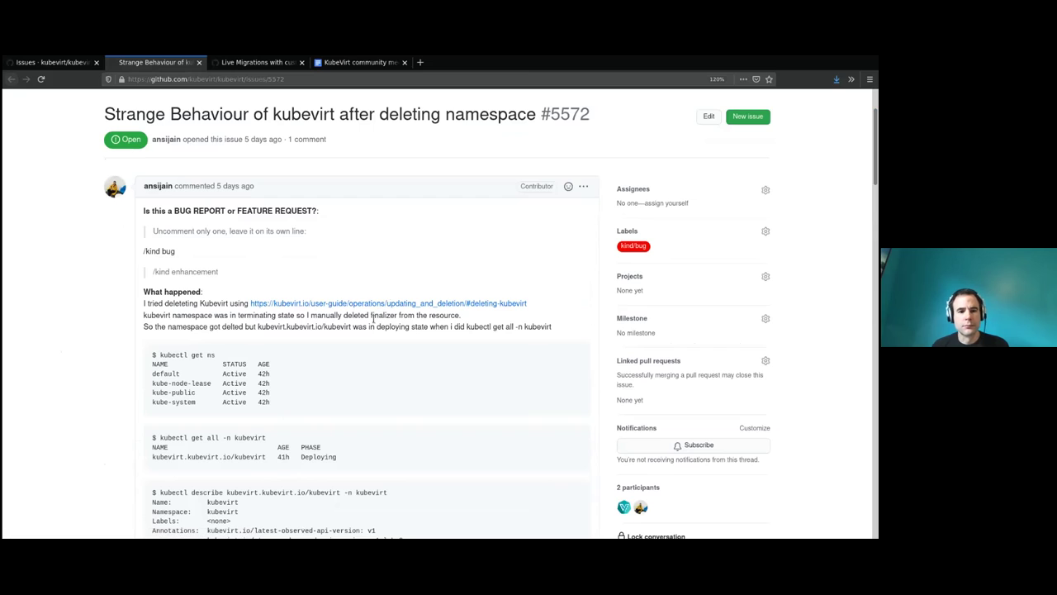
# Open the linked KubeVirt Updating and deletion guide in a new tab and view it.
pyautogui.middleClick(366, 303)
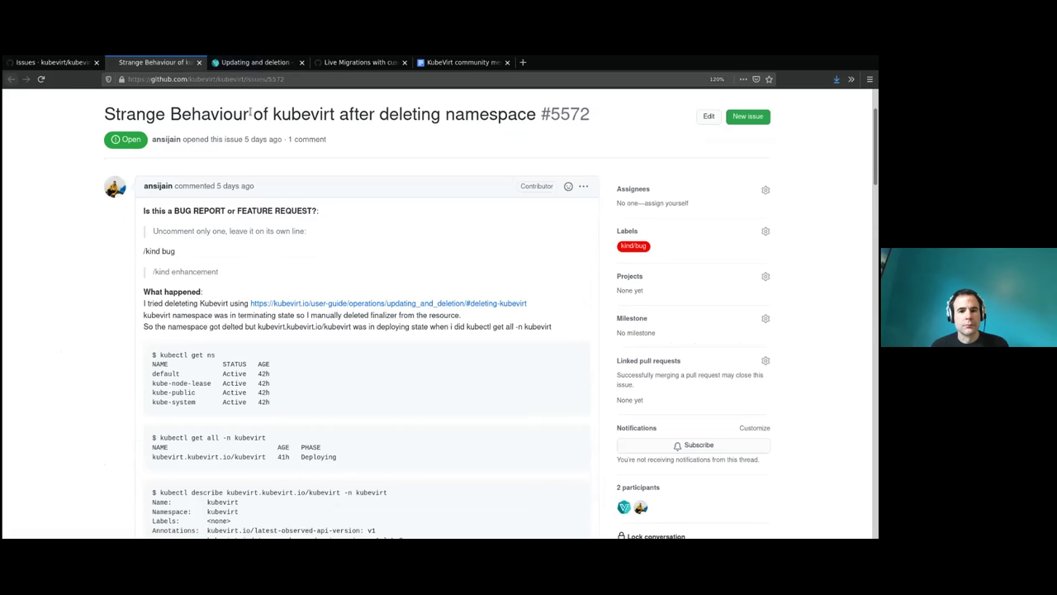
pyautogui.click(232, 72)
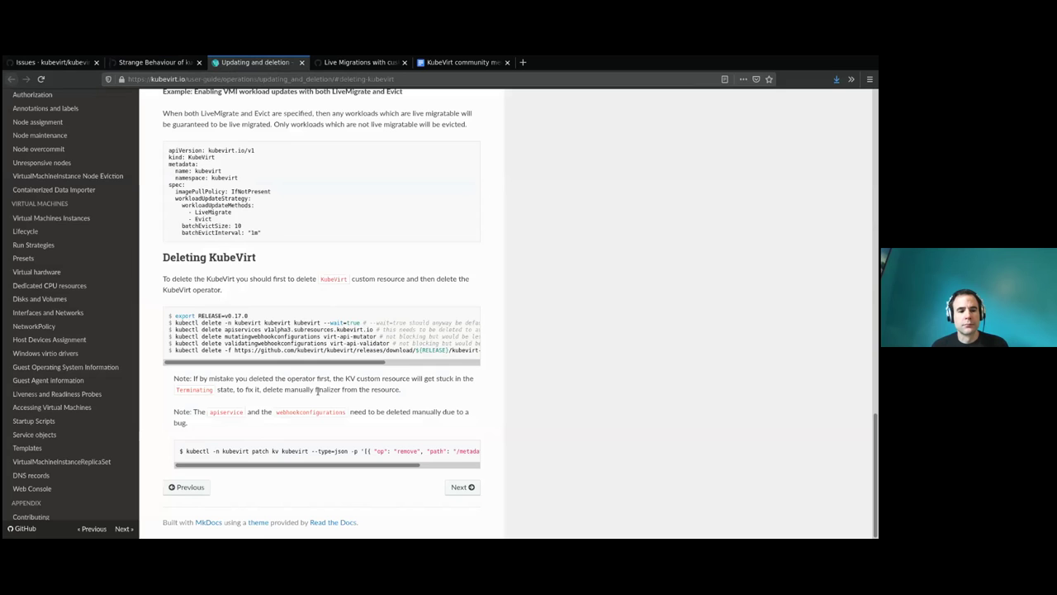
pyautogui.click(158, 63)
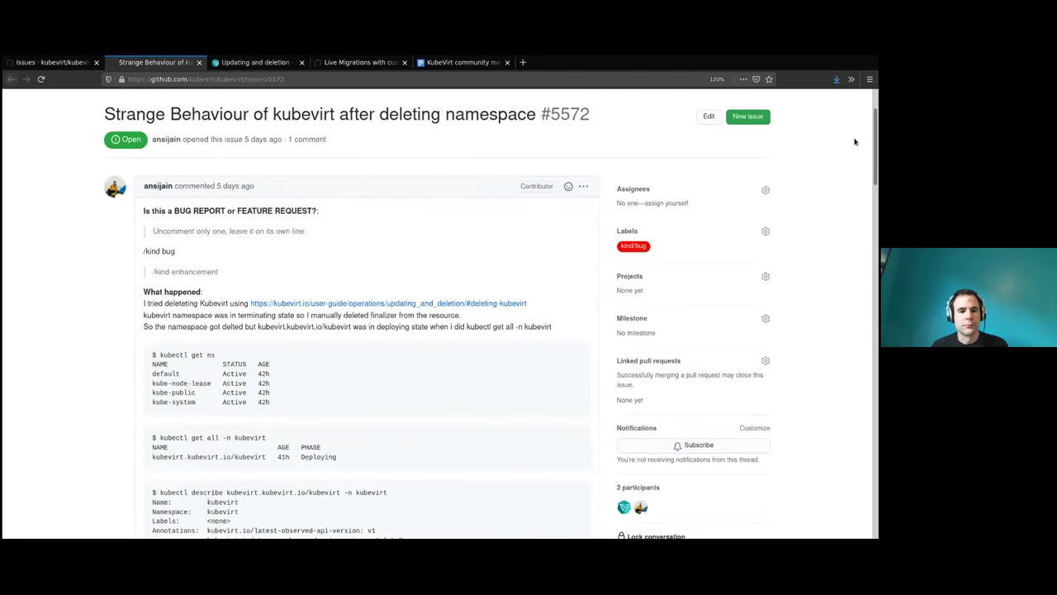
# Look over issue #5572 once more, then go back to the open issues list.
pyautogui.moveTo(873, 151); pyautogui.dragTo(858, 478)
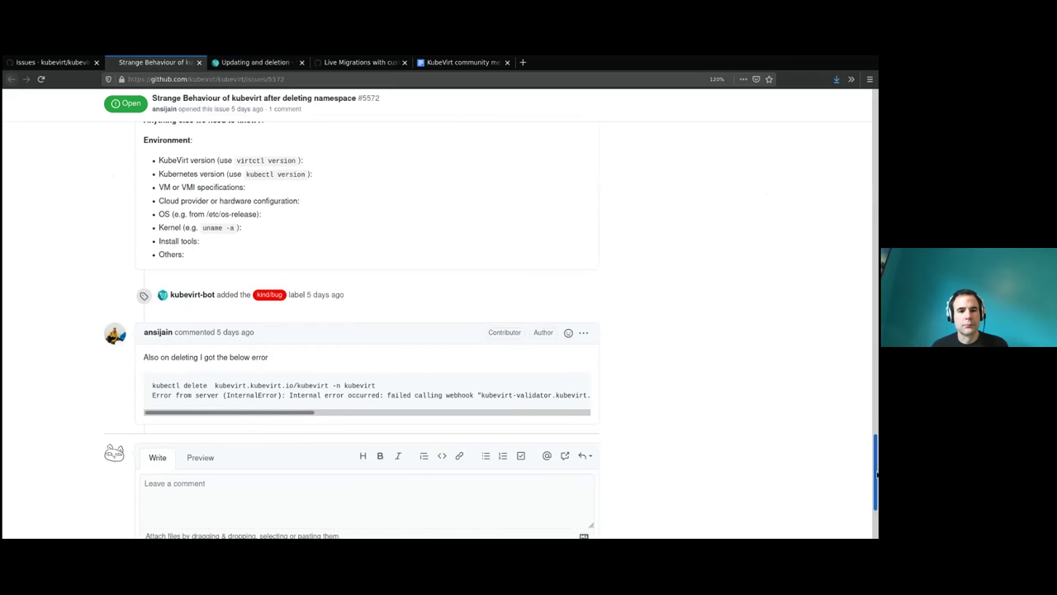
pyautogui.moveTo(877, 474); pyautogui.dragTo(854, 144)
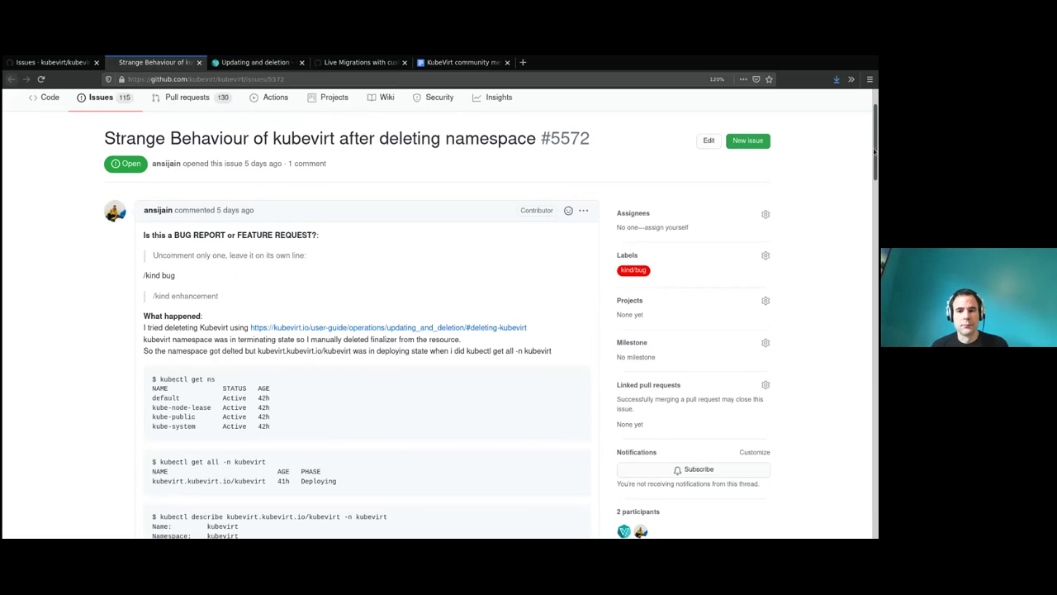
pyautogui.moveTo(873, 149); pyautogui.dragTo(867, 104)
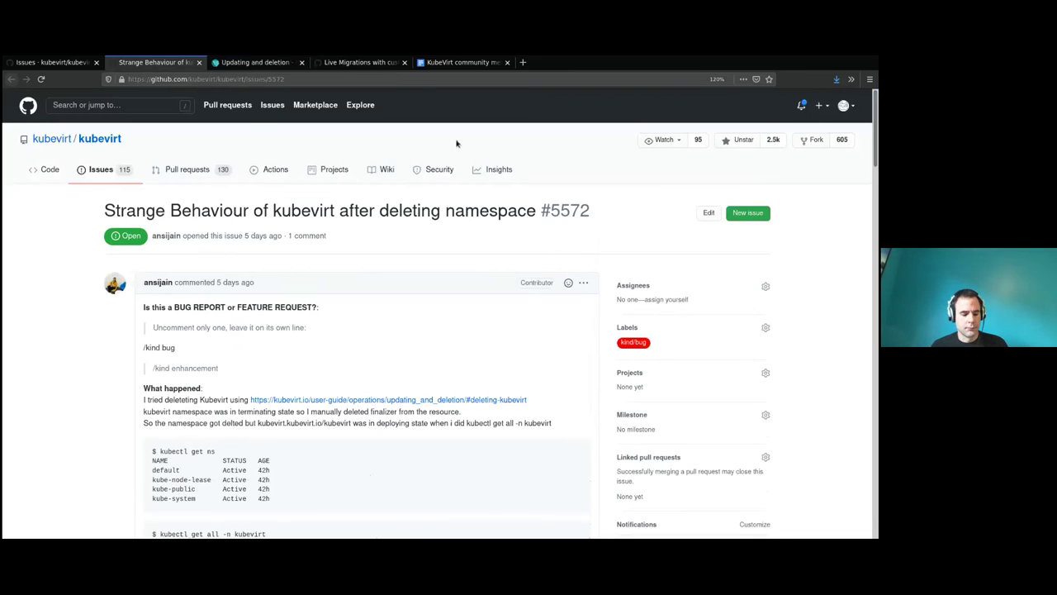
pyautogui.click(261, 80)
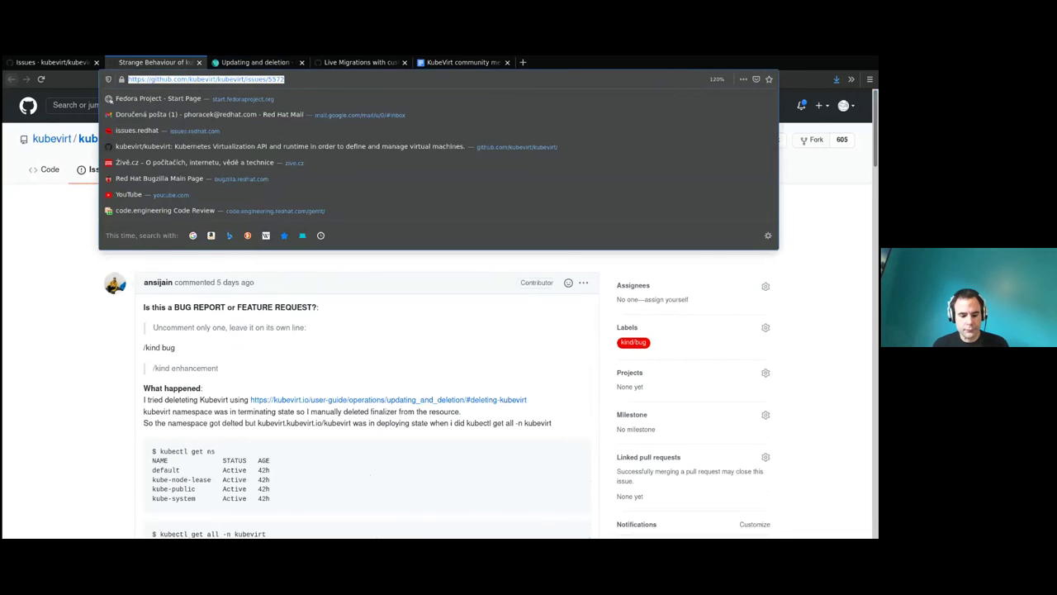
pyautogui.hotkey('alt', 'Tab')
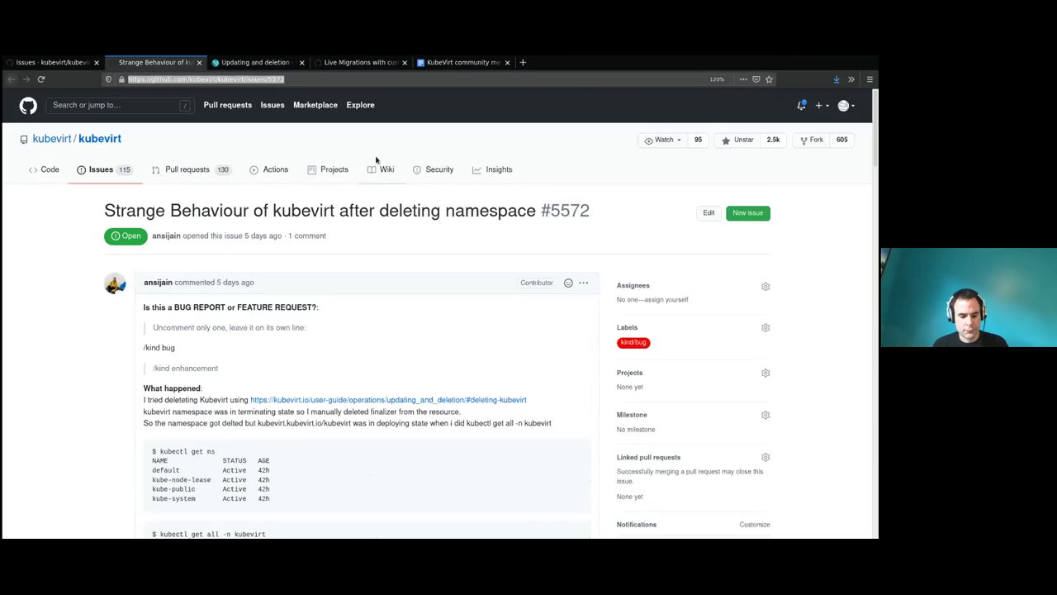
pyautogui.click(66, 64)
pyautogui.scroll(-1, 300, 193)
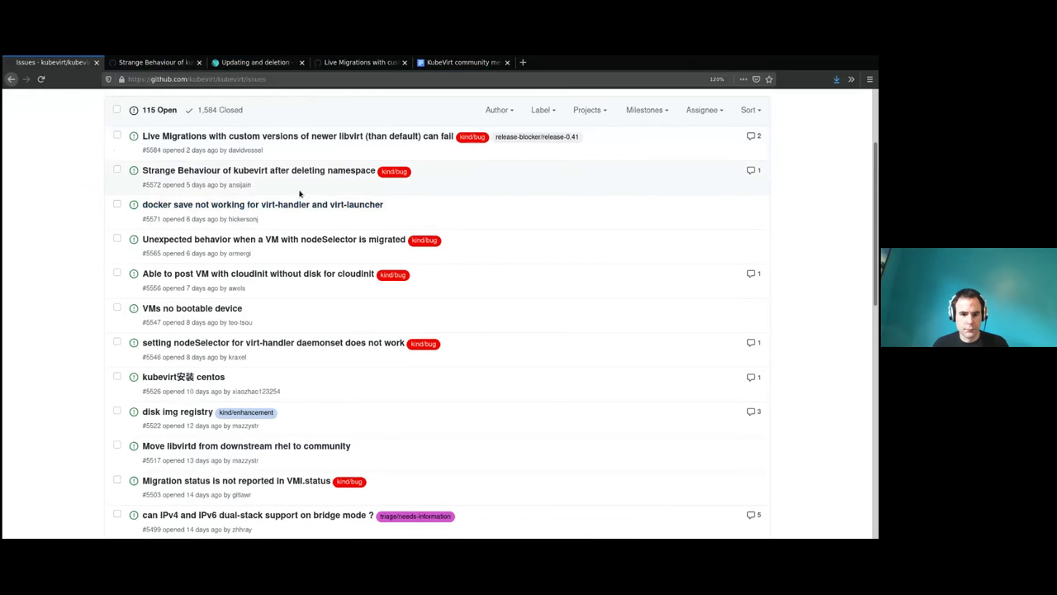
pyautogui.moveTo(222, 170)
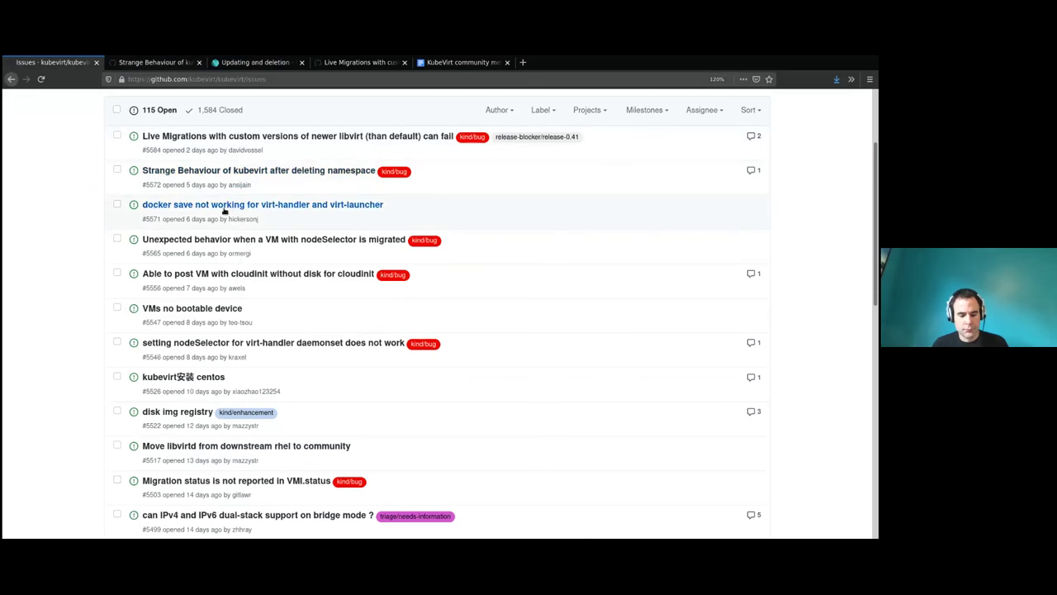
pyautogui.middleClick(223, 206)
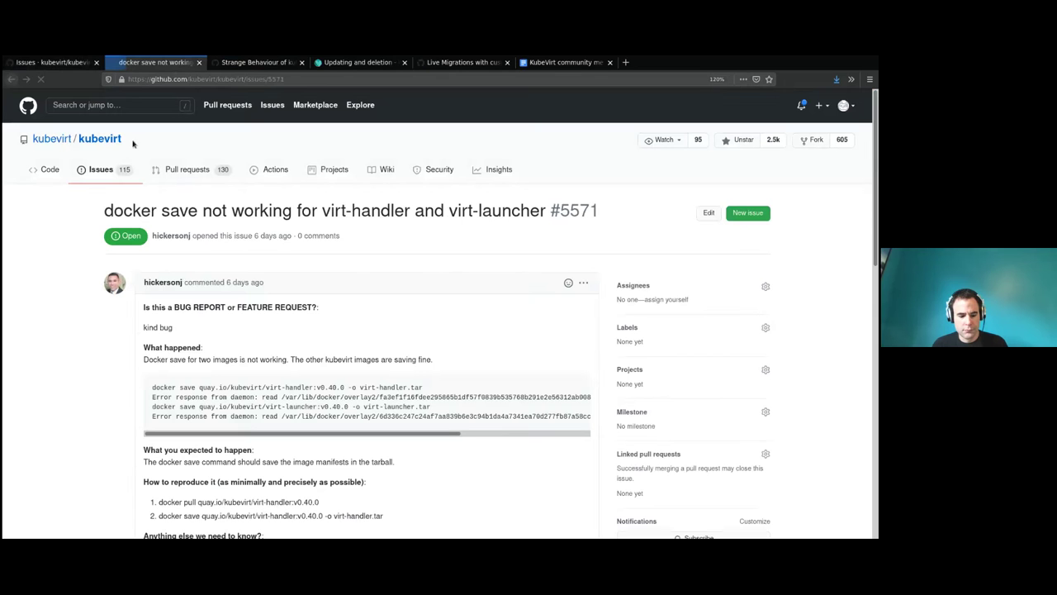
pyautogui.moveTo(104, 211); pyautogui.dragTo(374, 212)
pyautogui.click(256, 212)
pyautogui.click(368, 211)
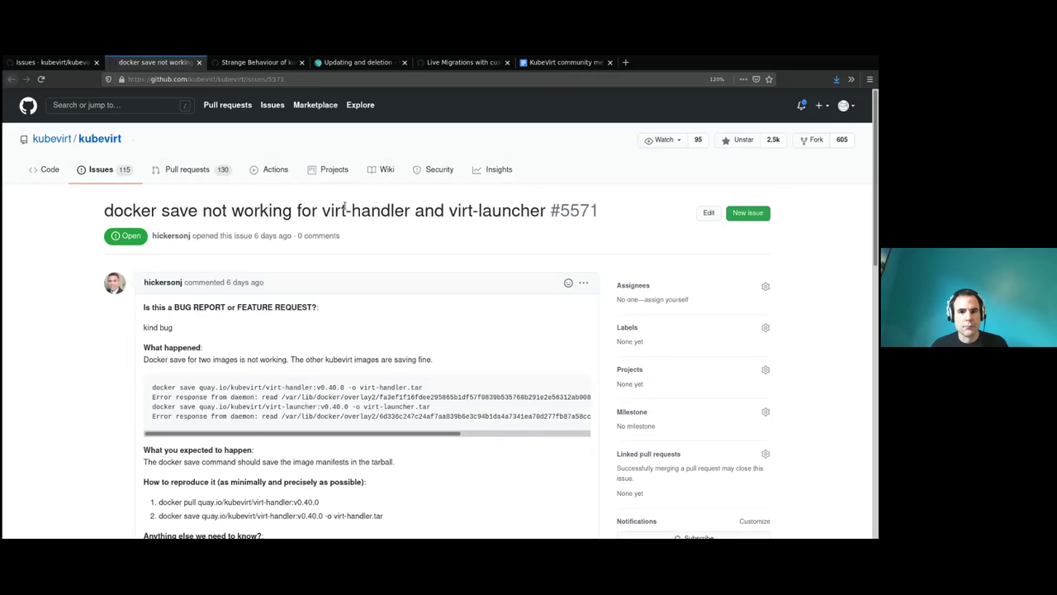
pyautogui.scroll(-1, 145, 364)
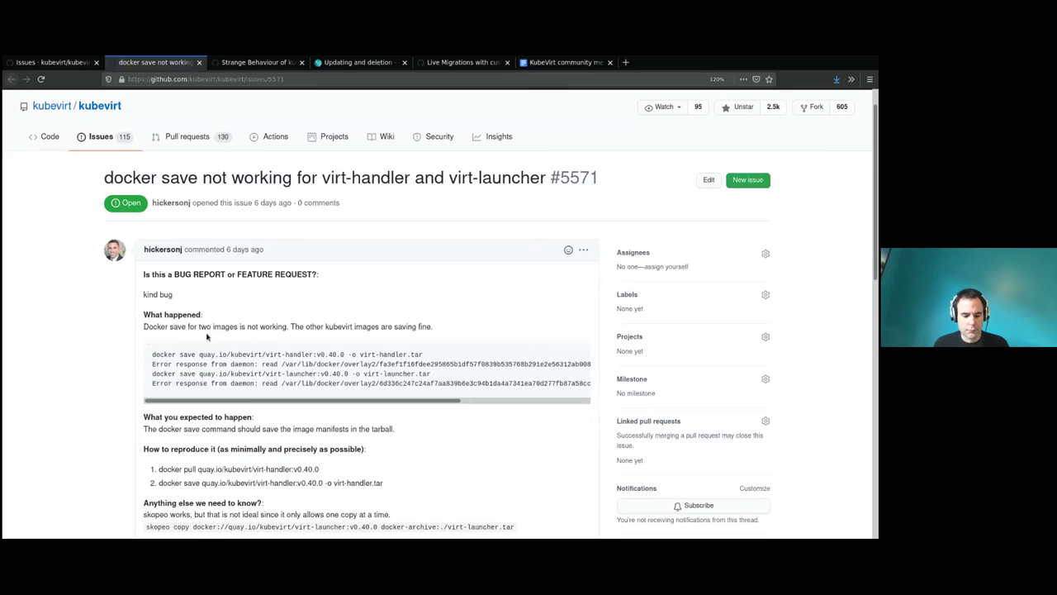
pyautogui.moveTo(178, 327); pyautogui.dragTo(312, 339)
pyautogui.click(336, 330)
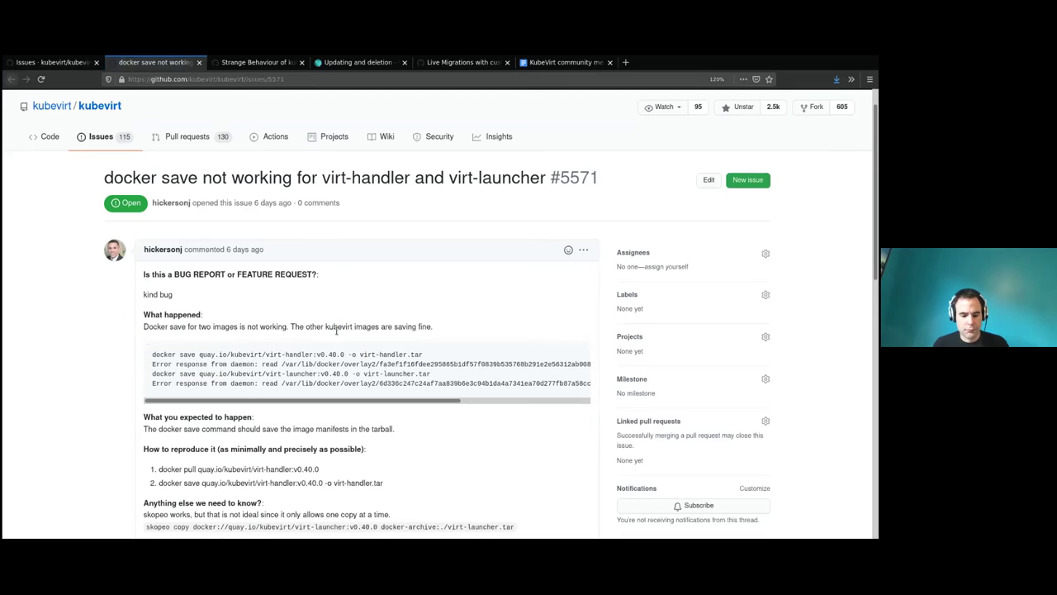
pyautogui.scroll(-3, 341, 339)
pyautogui.moveTo(282, 304); pyautogui.dragTo(308, 303)
pyautogui.moveTo(183, 330); pyautogui.dragTo(308, 331)
pyautogui.click(306, 329)
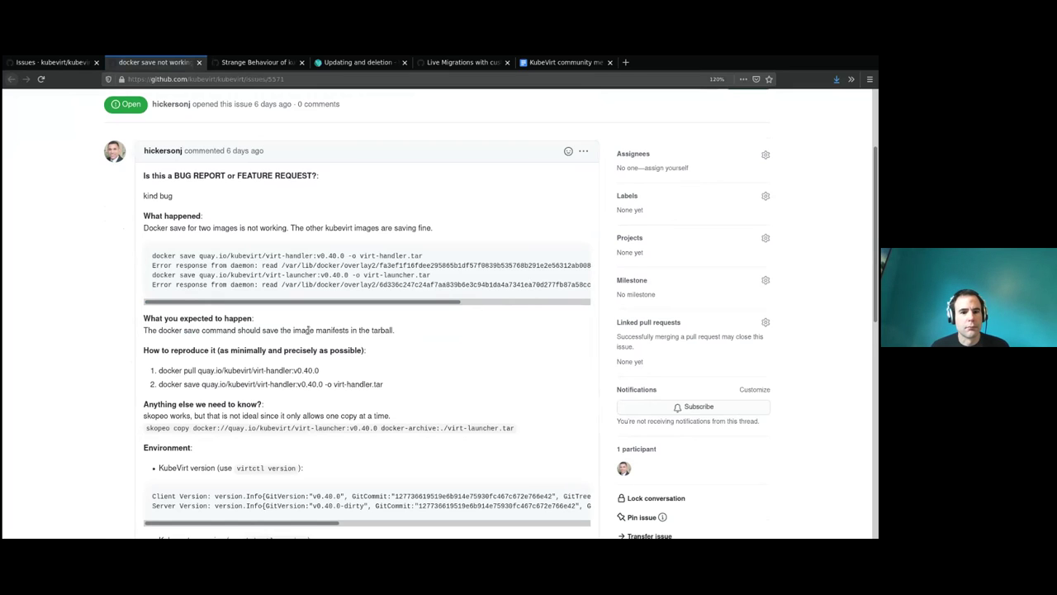
pyautogui.moveTo(295, 302); pyautogui.dragTo(265, 306)
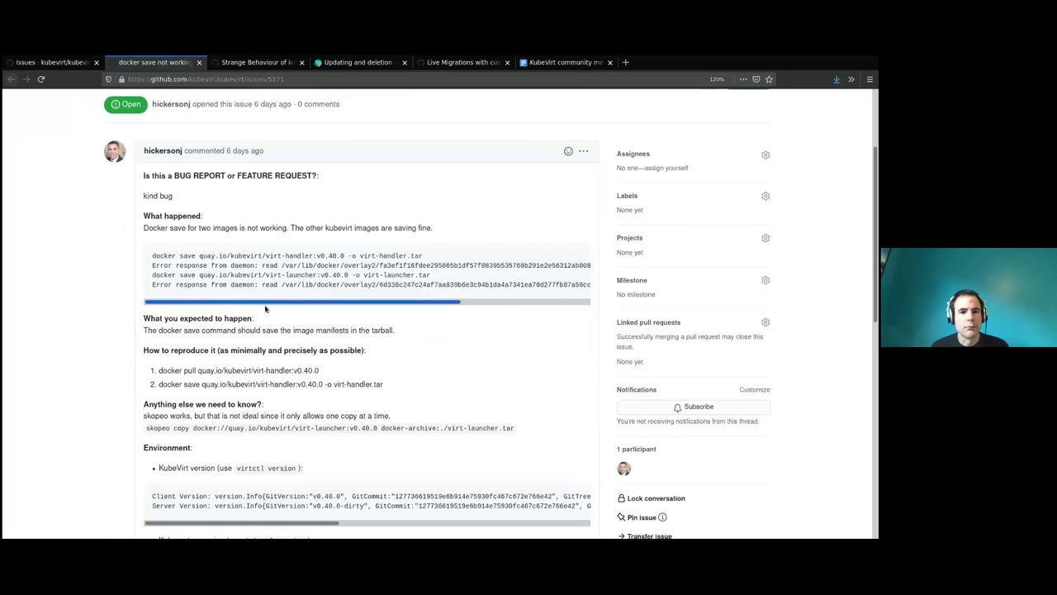
pyautogui.moveTo(153, 268); pyautogui.dragTo(418, 268)
pyautogui.click(392, 304)
pyautogui.moveTo(397, 307); pyautogui.dragTo(248, 330)
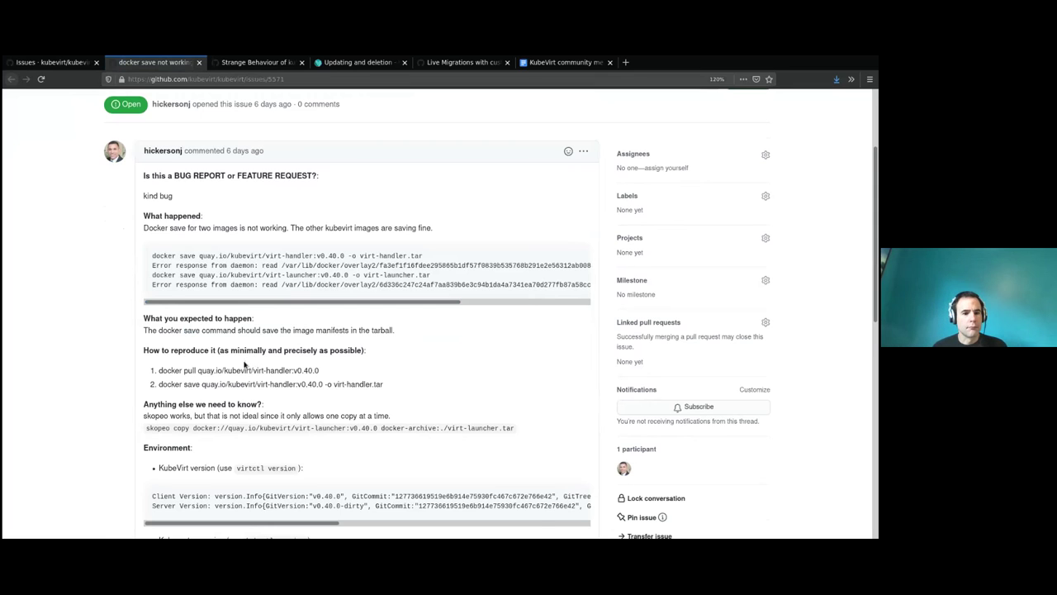
pyautogui.scroll(-10, 219, 373)
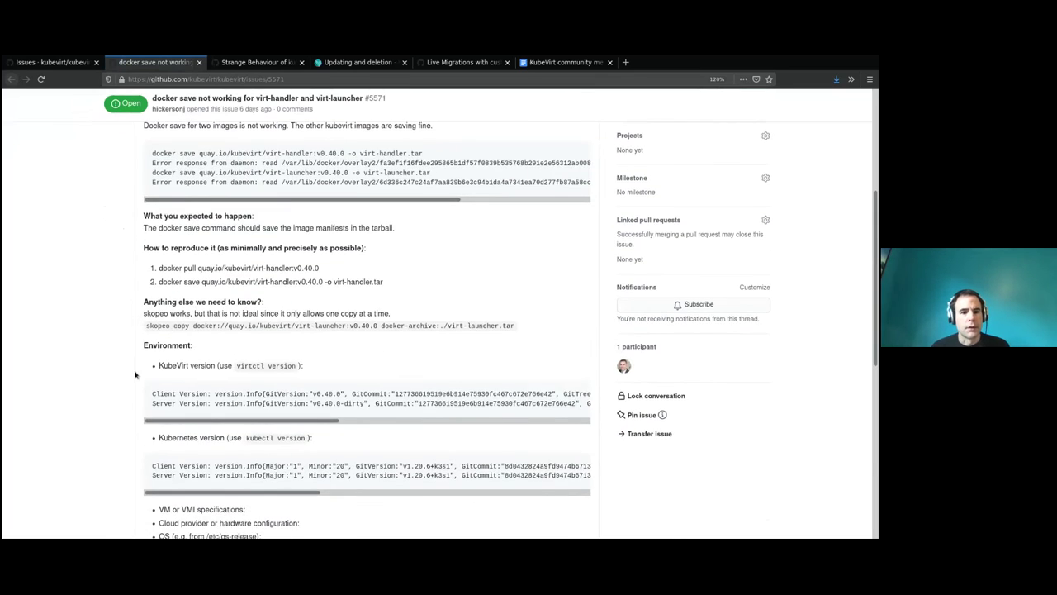
pyautogui.scroll(10, 119, 373)
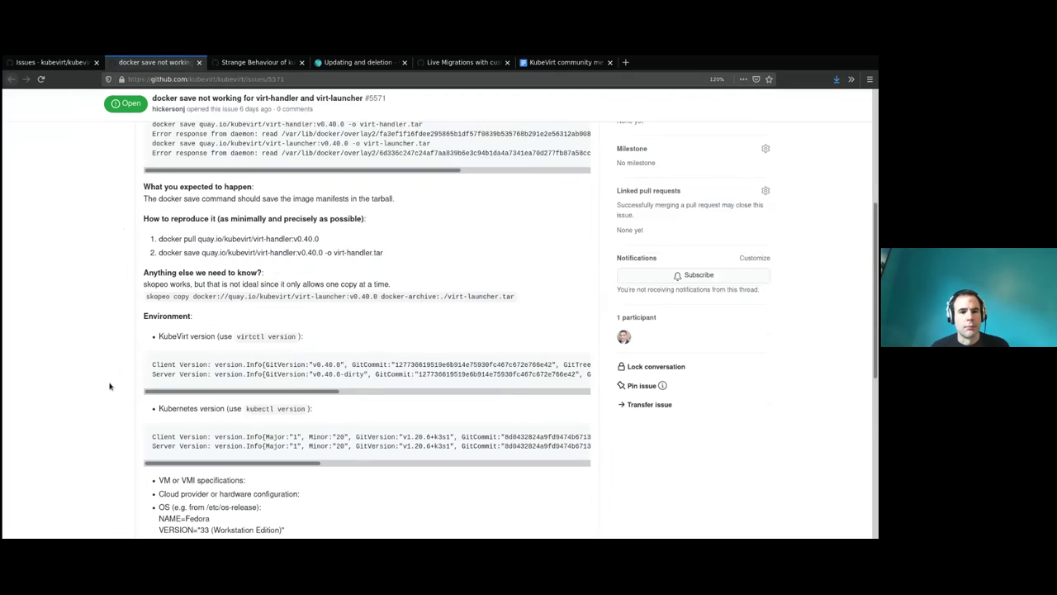
pyautogui.moveTo(152, 298); pyautogui.dragTo(322, 301)
pyautogui.click(321, 302)
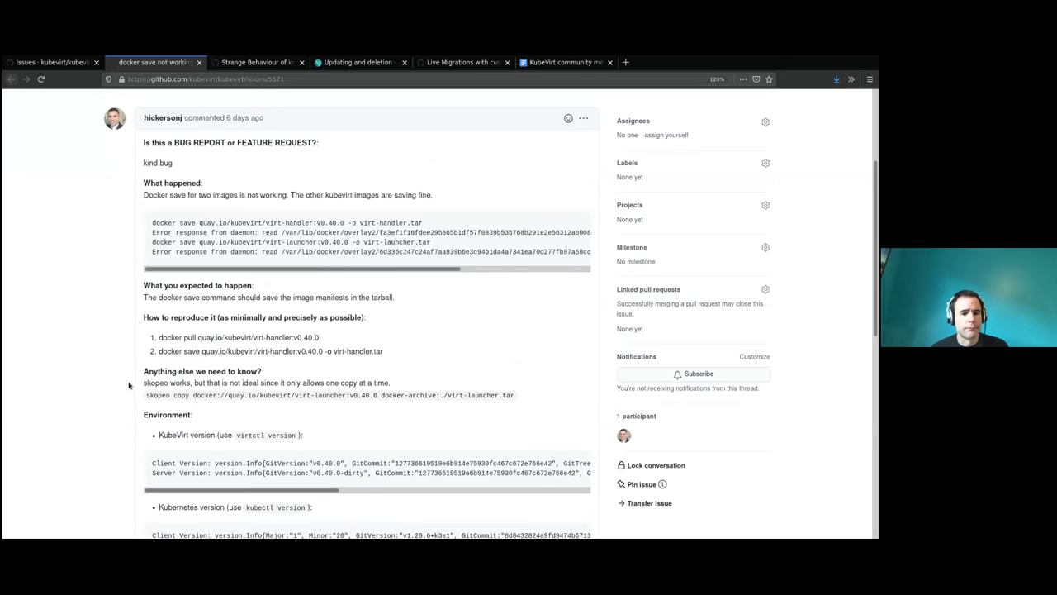
pyautogui.scroll(1, 116, 385)
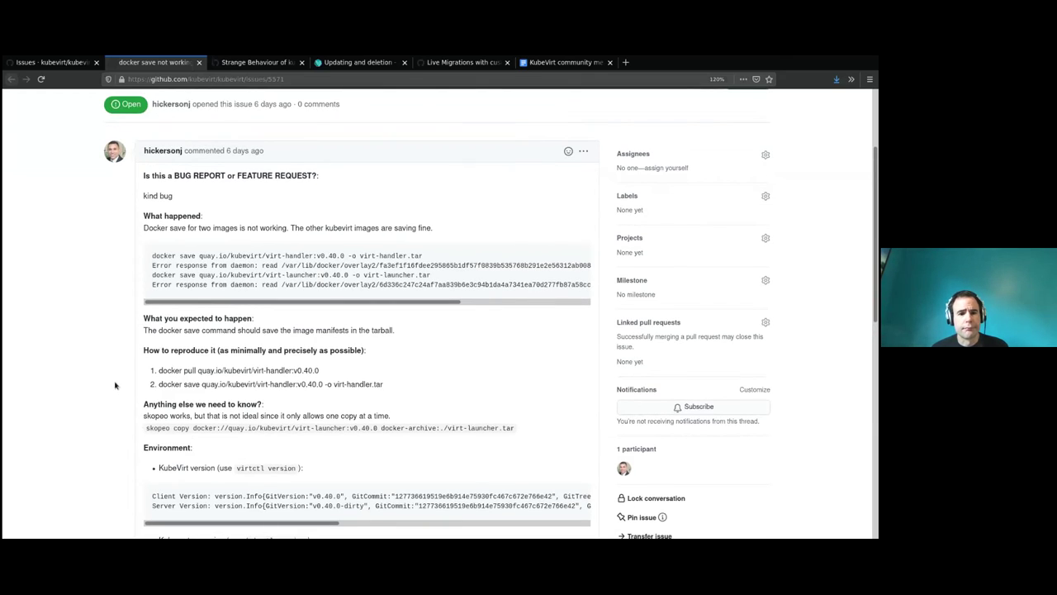
pyautogui.scroll(-5, 115, 387)
pyautogui.scroll(6, 115, 386)
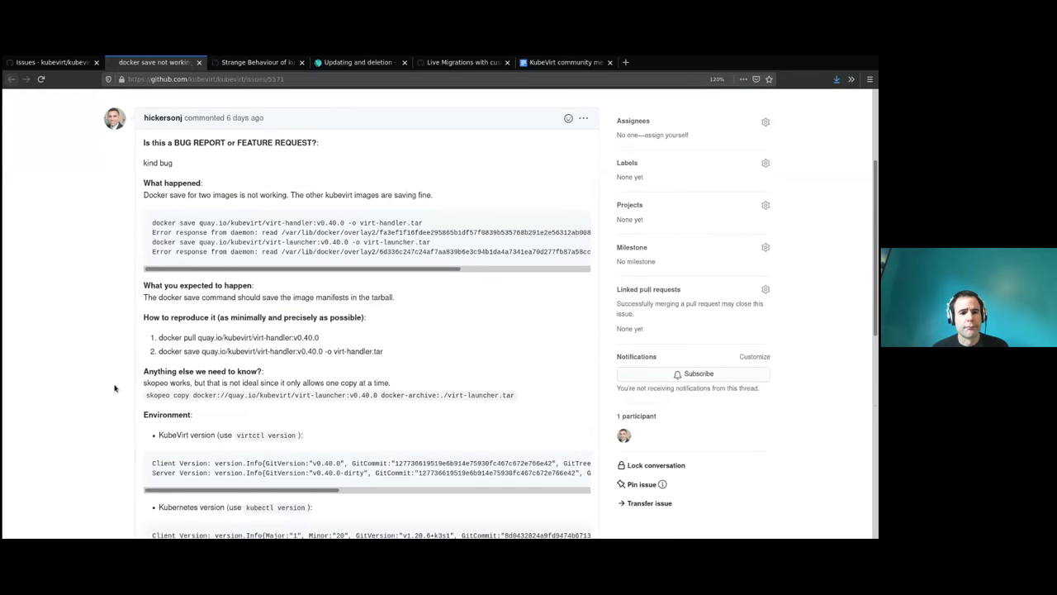
pyautogui.scroll(-10, 118, 385)
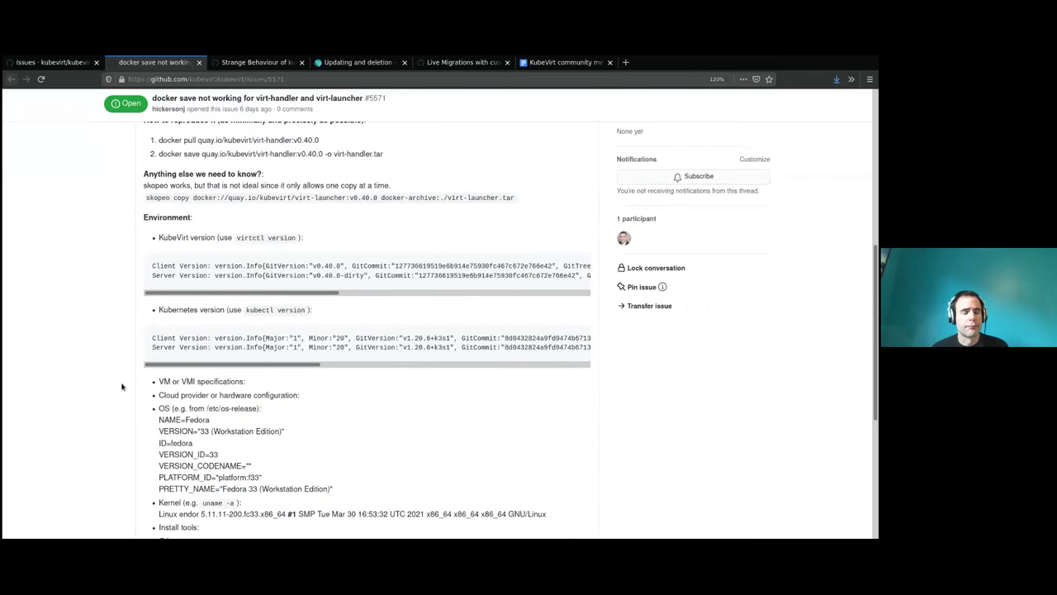
pyautogui.click(177, 376)
pyautogui.scroll(10, 177, 376)
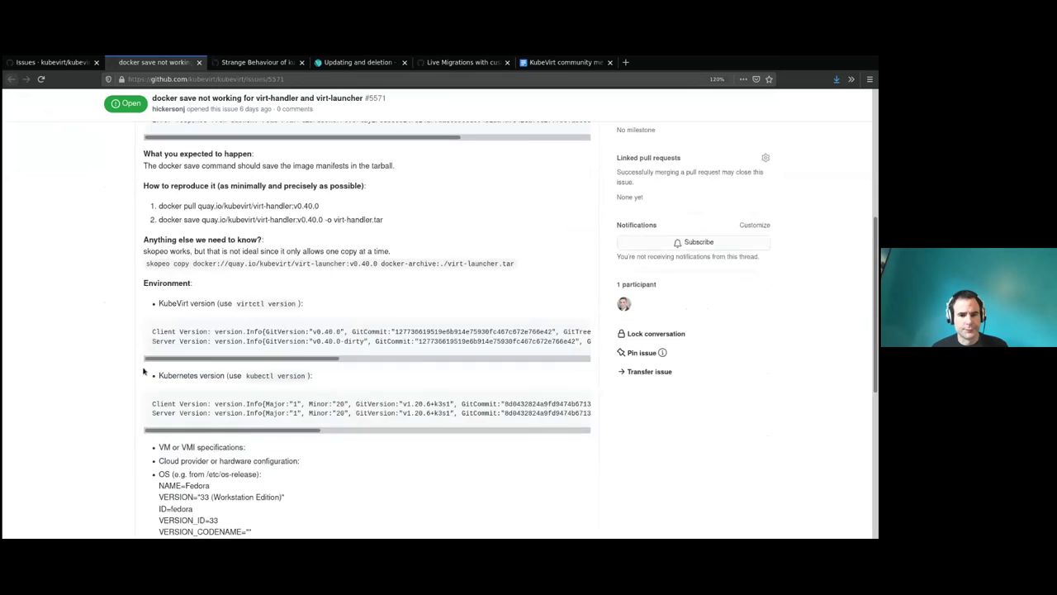
# Post a comment mentioning the reporter, asking whether their workaround works and the issue can close.
pyautogui.write('@hick')
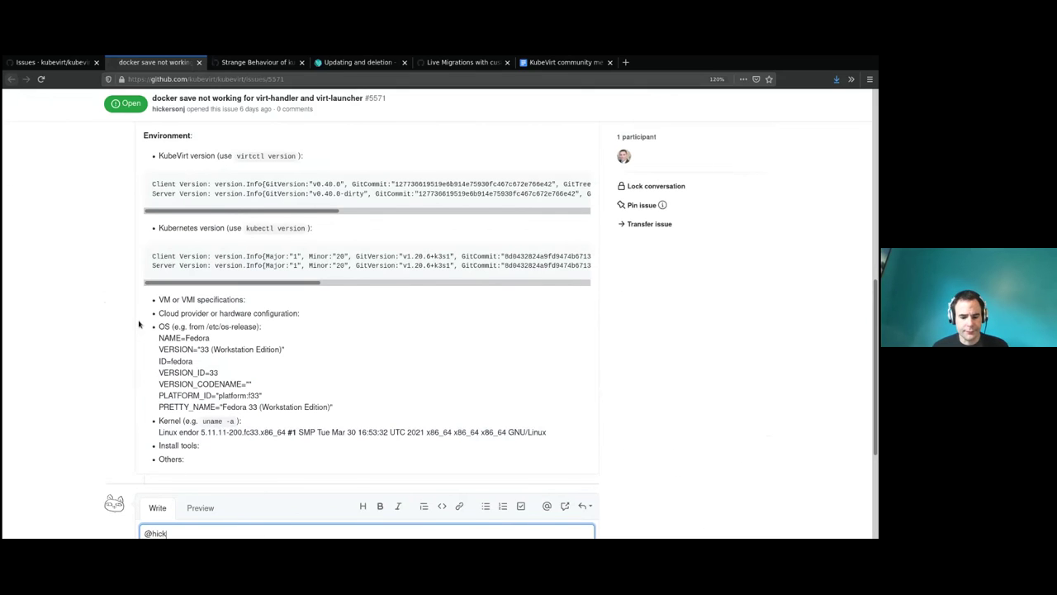
pyautogui.scroll(-3, 142, 323)
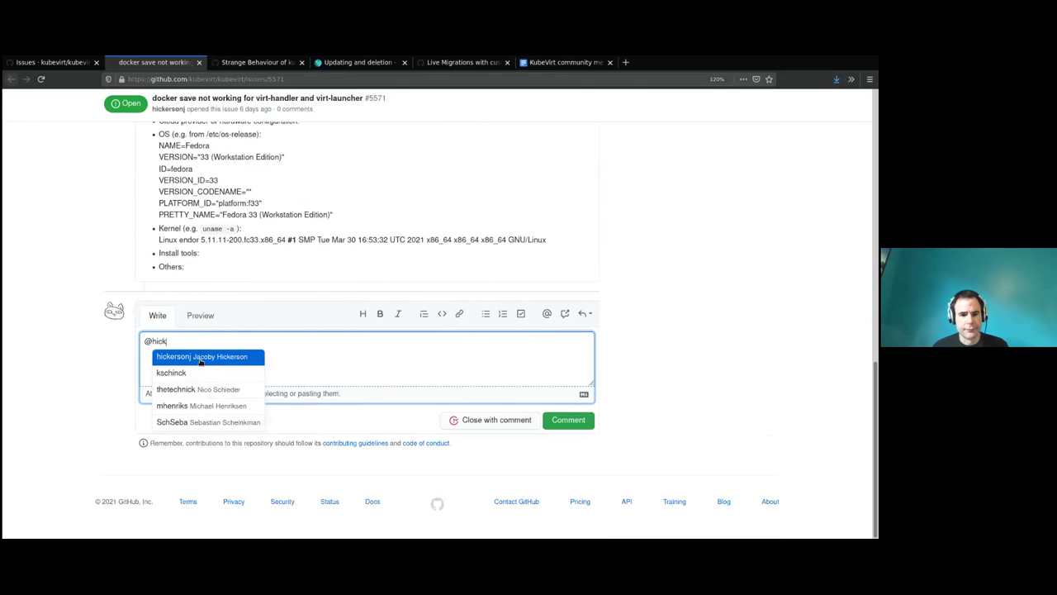
pyautogui.click(200, 360)
pyautogui.scroll(10, 205, 340)
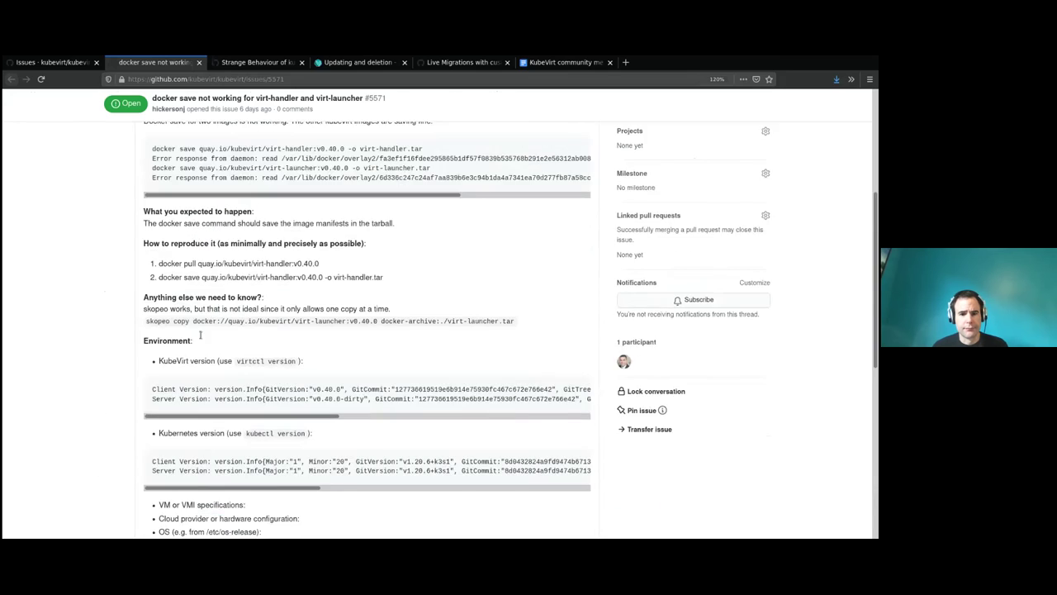
pyautogui.scroll(-10, 205, 339)
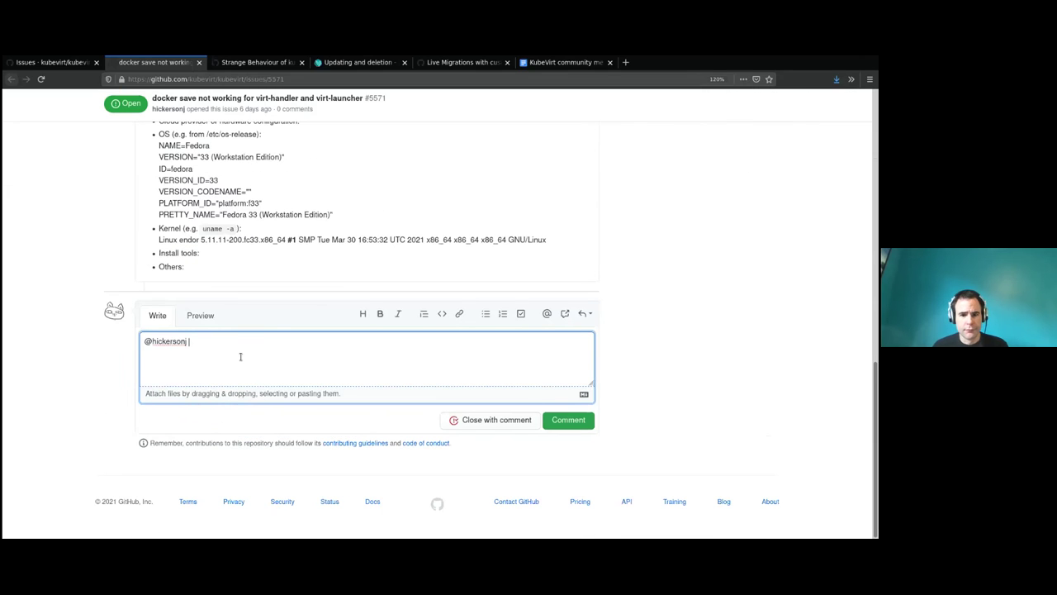
pyautogui.write('the rumor is you mange')
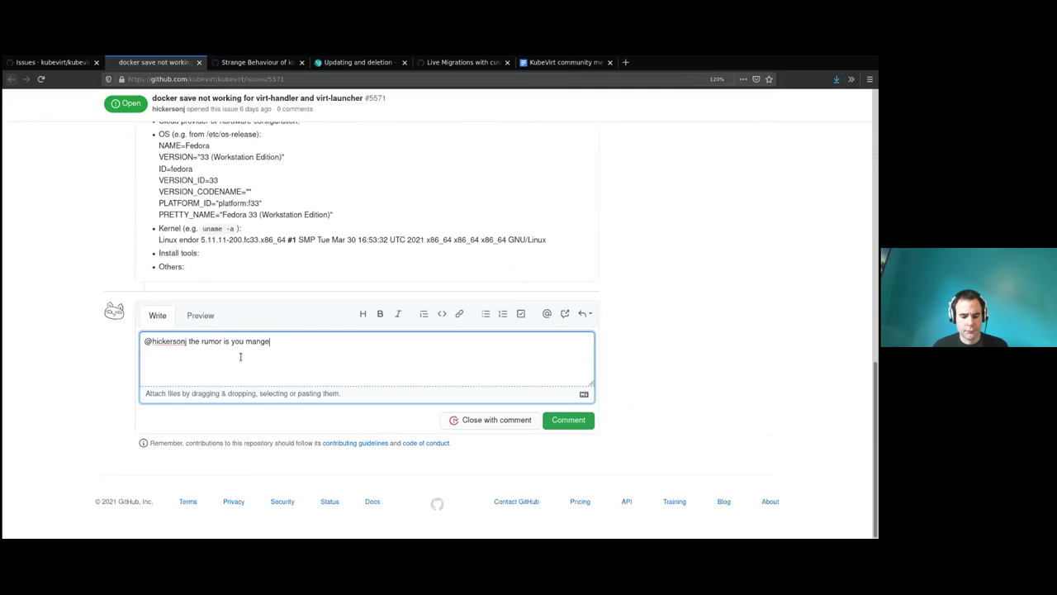
pyautogui.press('BackSpace')
pyautogui.press('BackSpace')
pyautogui.write('aged to work aro')
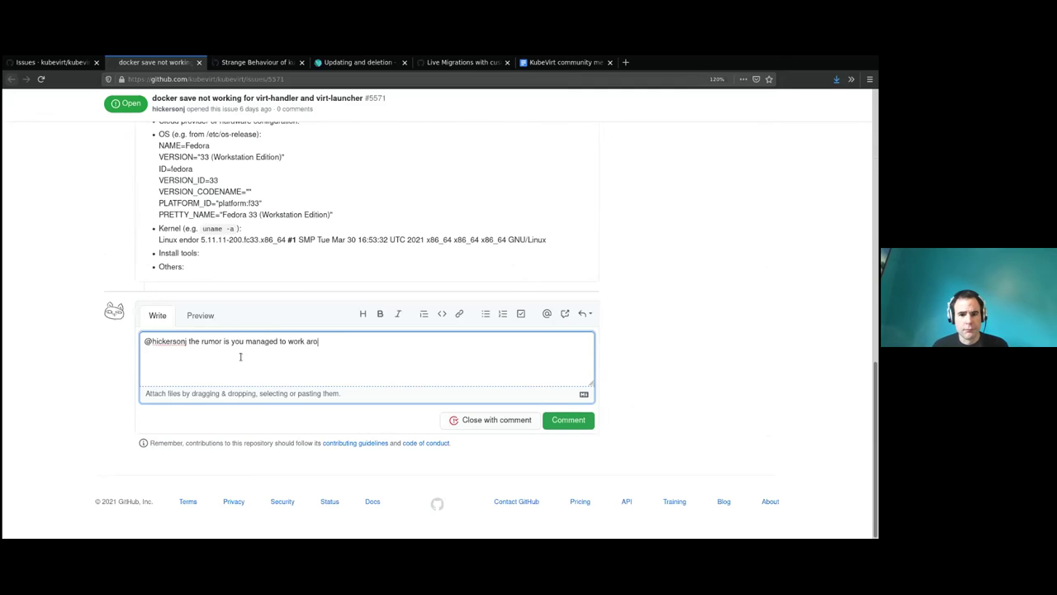
pyautogui.write('und this. Is that true and could we close th')
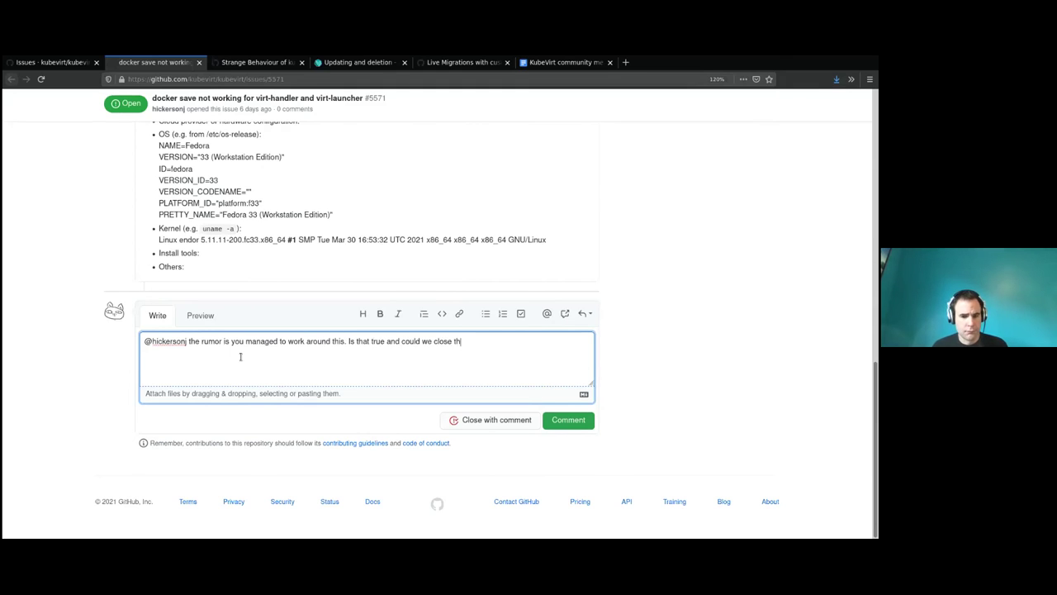
pyautogui.click(578, 420)
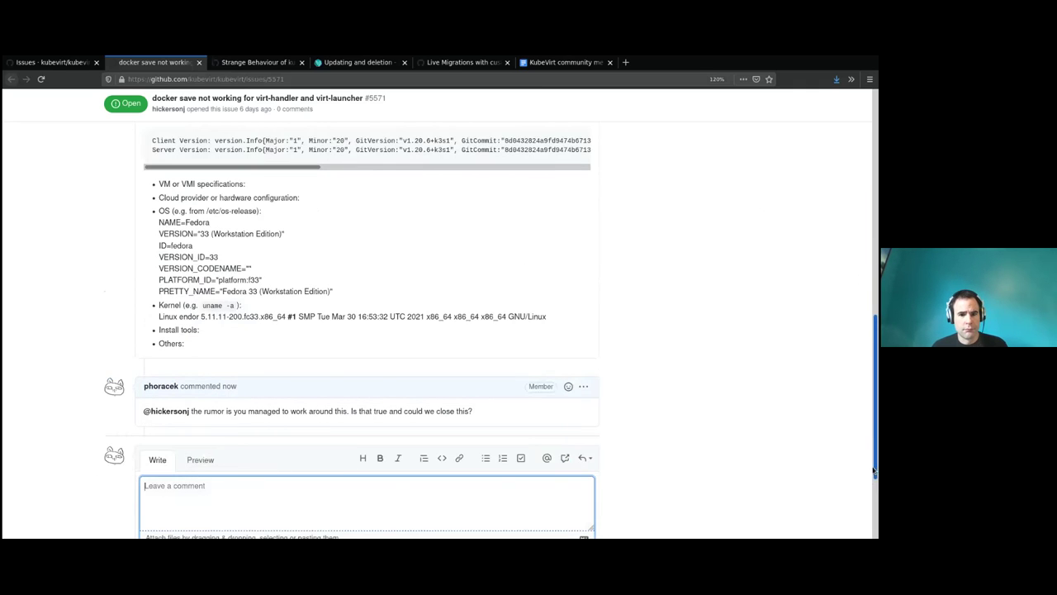
# Add the triage/needs-information label to issue #5571 and return to the issues list.
pyautogui.moveTo(874, 471); pyautogui.dragTo(874, 248)
pyautogui.click(716, 329)
pyautogui.write('triatge')
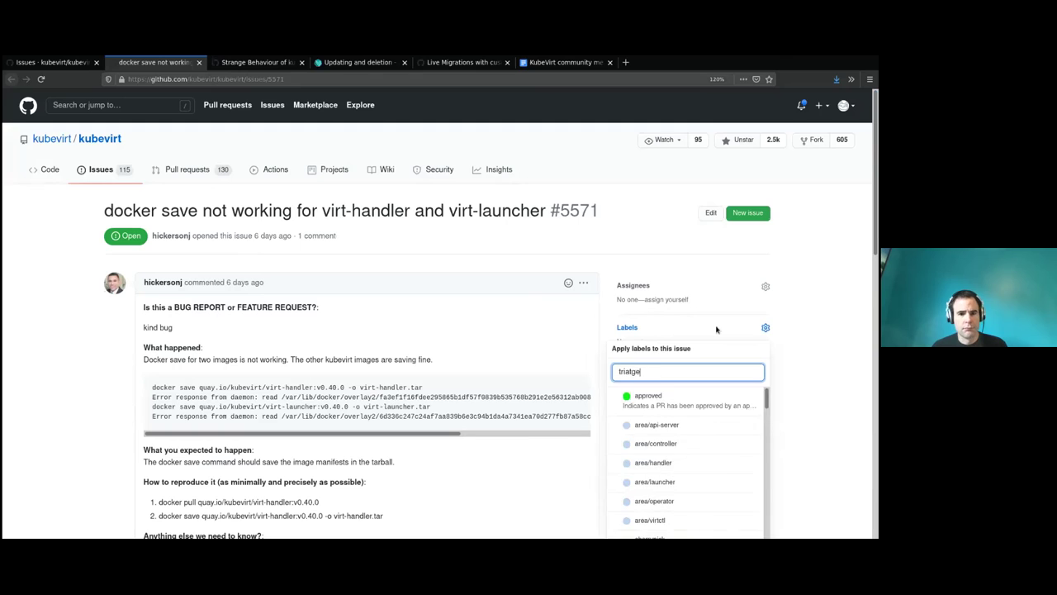
pyautogui.press('BackSpace')
pyautogui.press('BackSpace')
pyautogui.press('BackSpace')
pyautogui.press('BackSpace')
pyautogui.write('age')
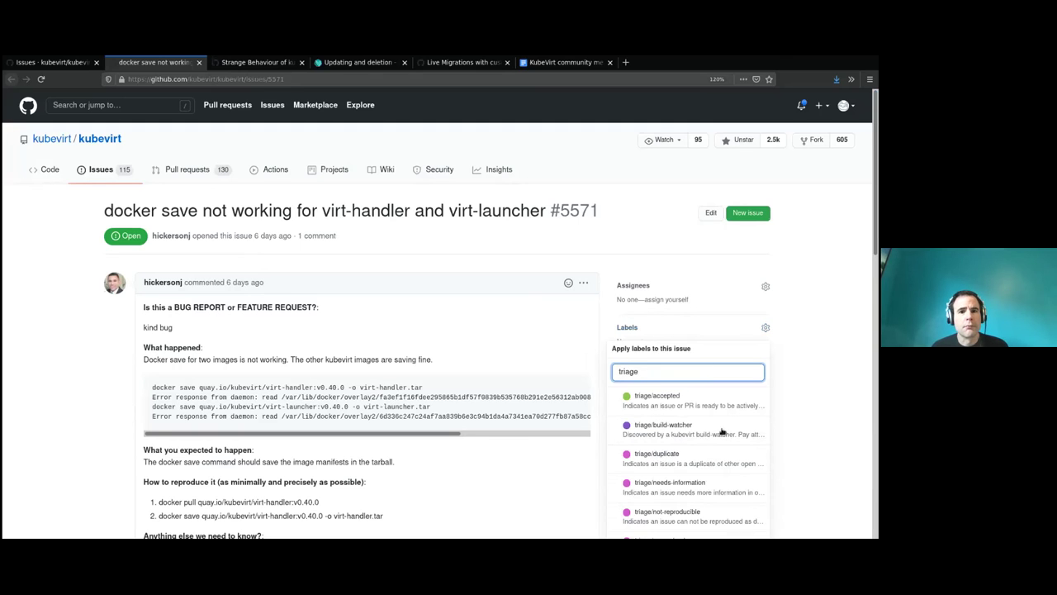
pyautogui.scroll(-1, 722, 431)
pyautogui.click(710, 455)
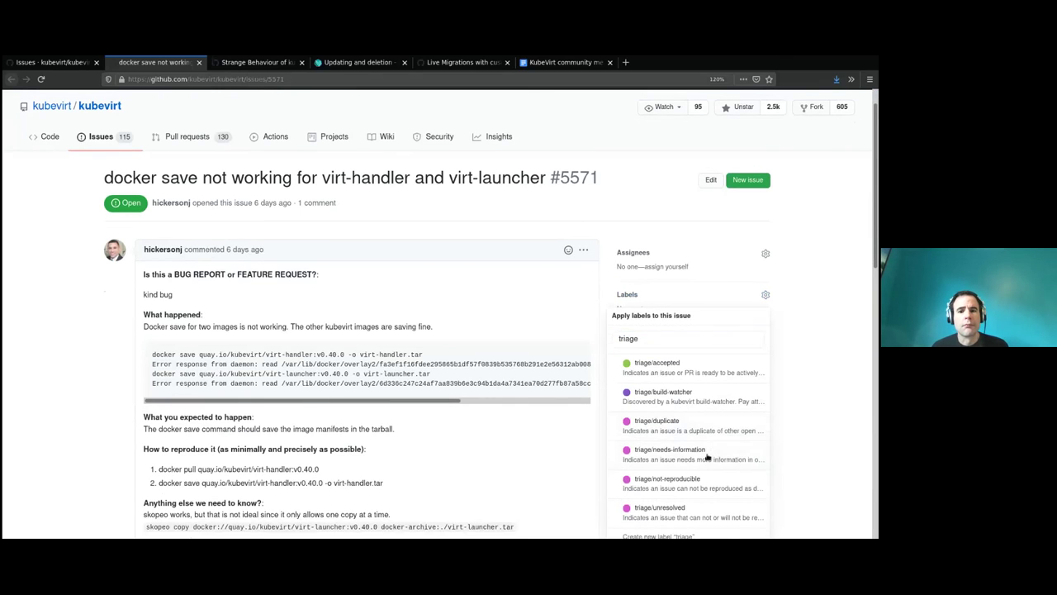
pyautogui.click(20, 63)
pyautogui.scroll(-1, 98, 228)
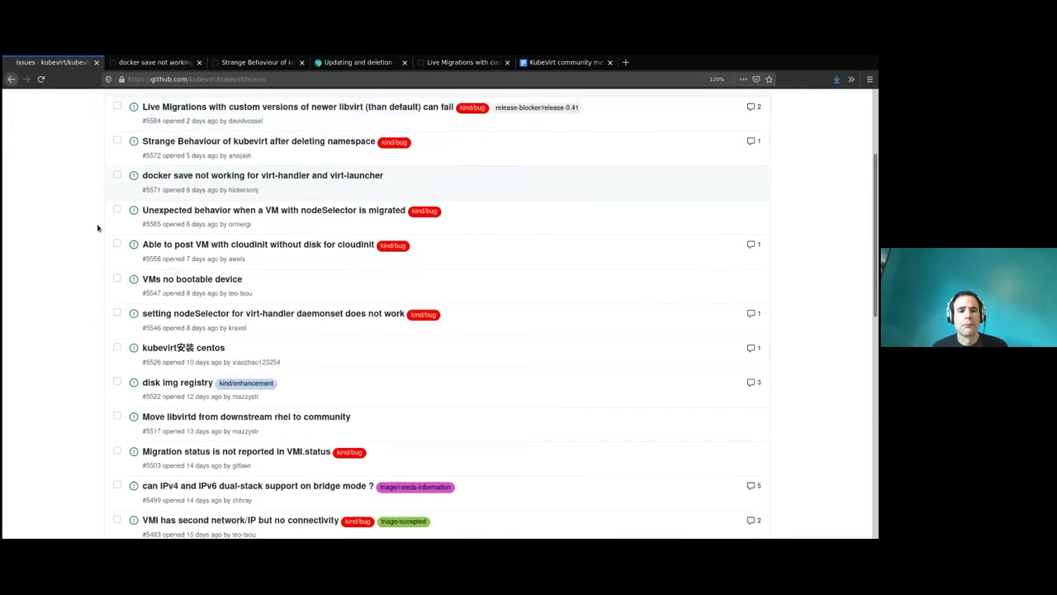
pyautogui.scroll(-1, 98, 227)
pyautogui.middleClick(190, 176)
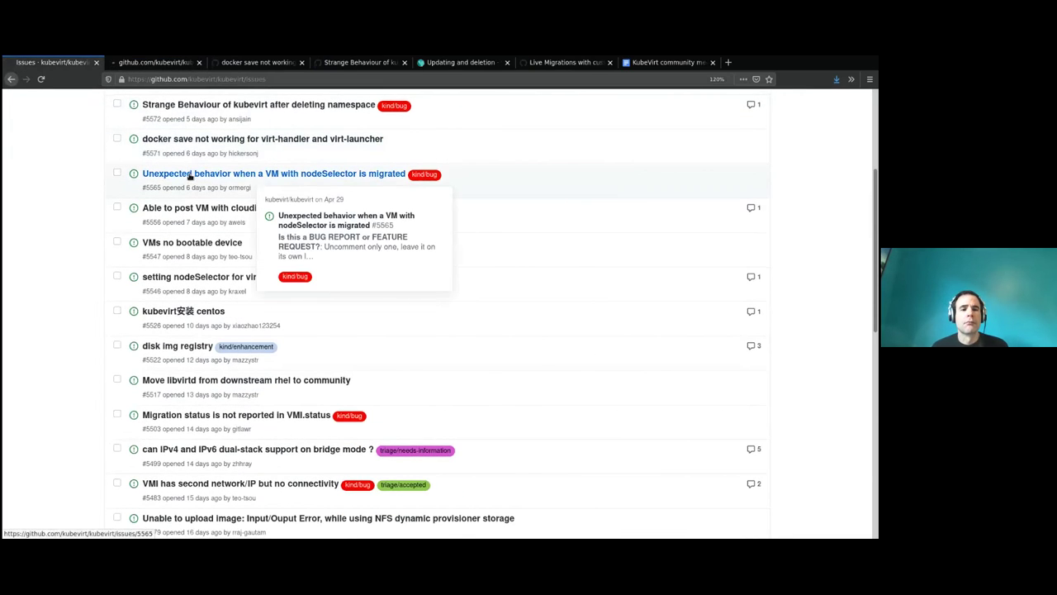
pyautogui.click(160, 63)
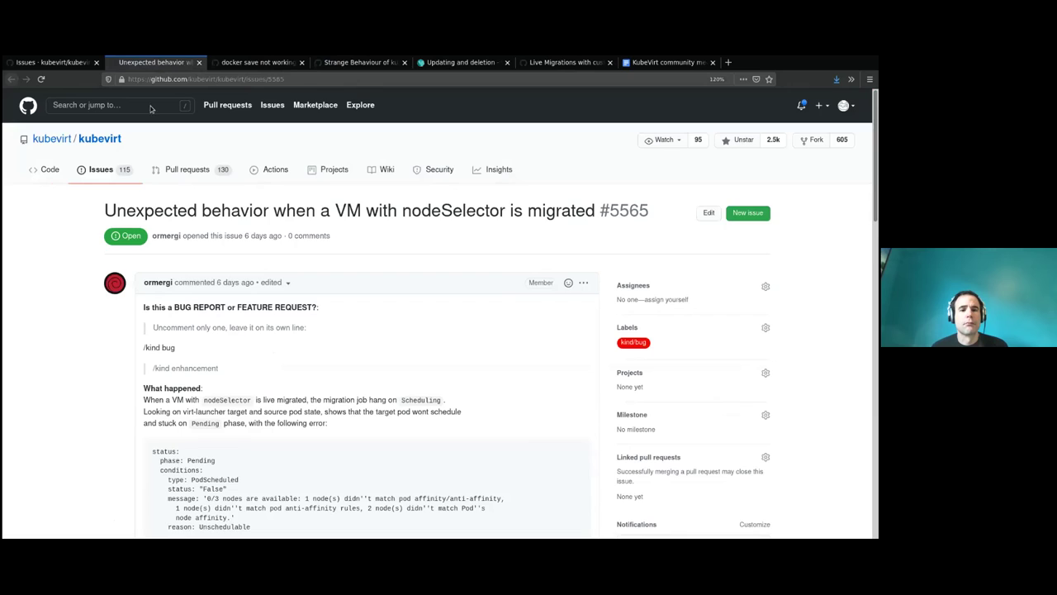
pyautogui.moveTo(102, 217); pyautogui.dragTo(292, 213)
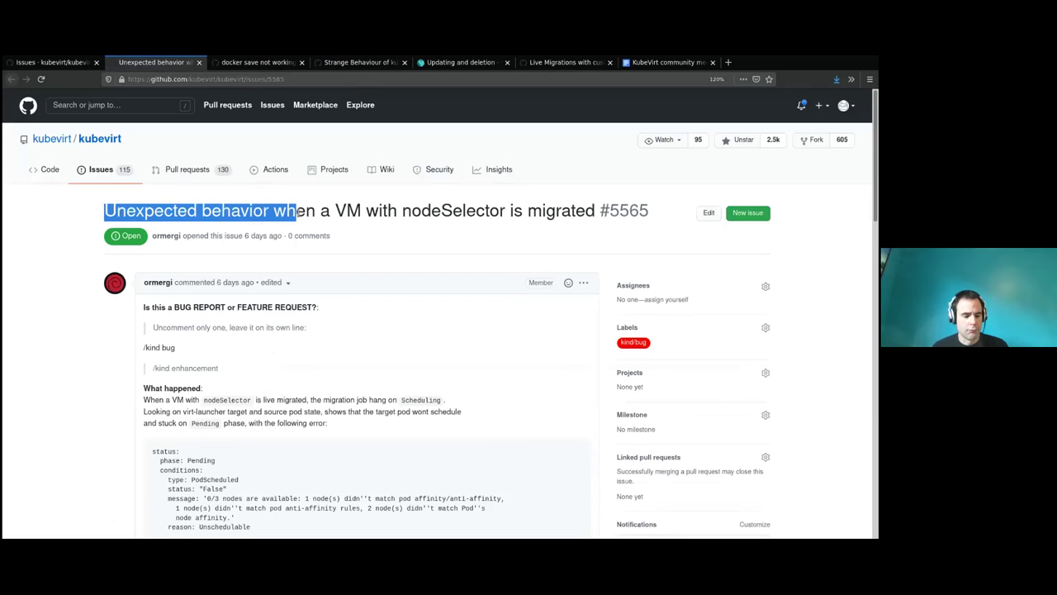
pyautogui.click(345, 212)
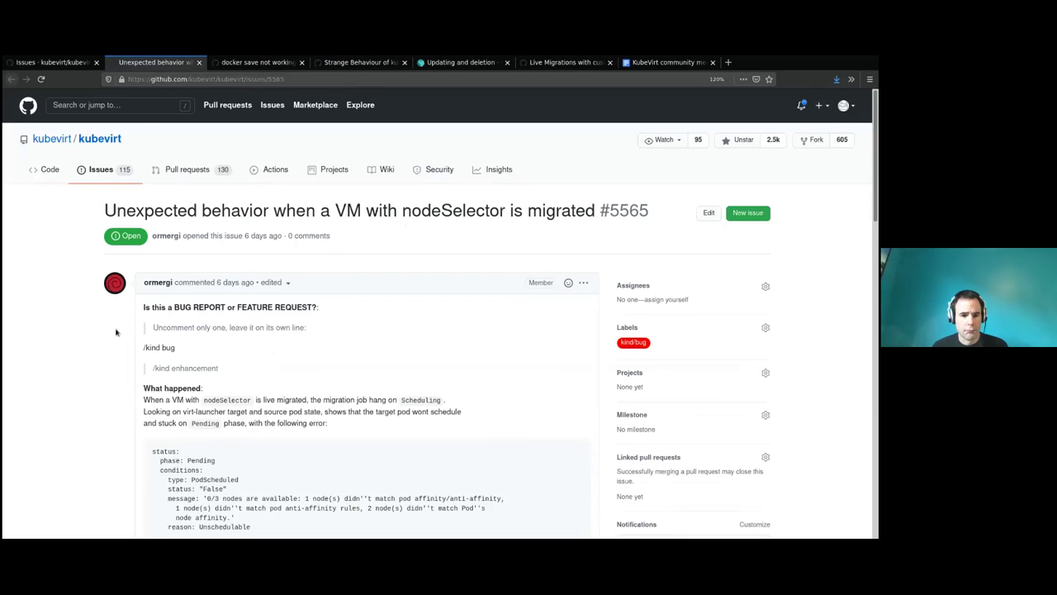
pyautogui.scroll(-15, 116, 333)
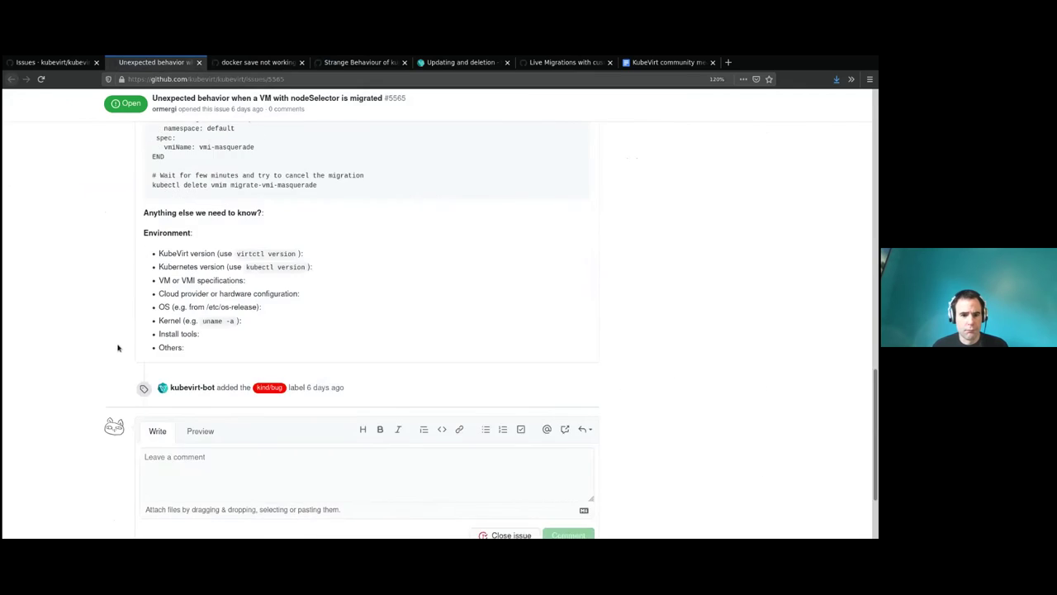
pyautogui.scroll(15, 109, 347)
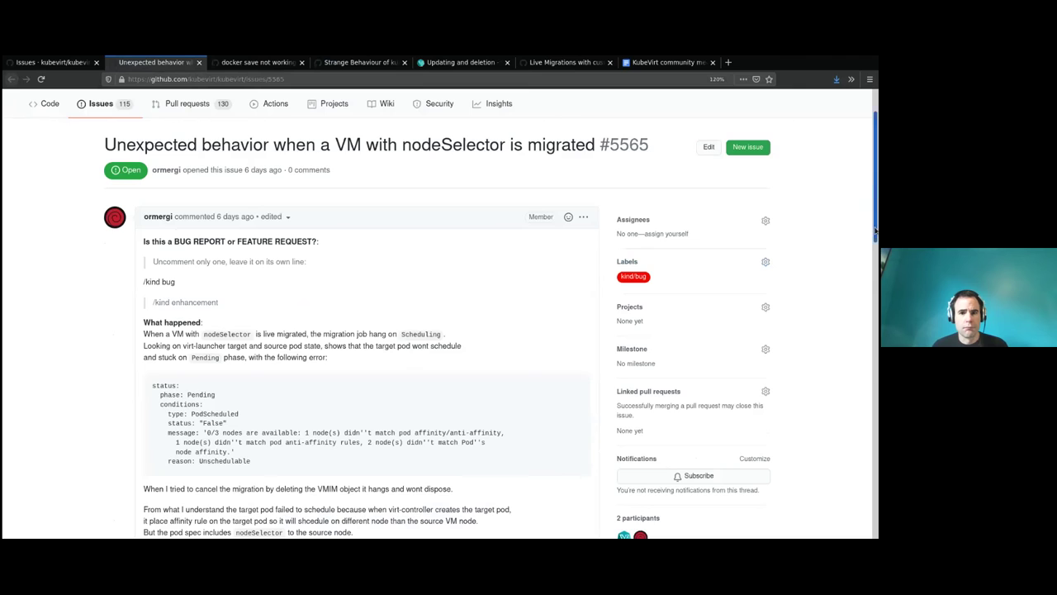
pyautogui.moveTo(876, 229); pyautogui.dragTo(867, 255)
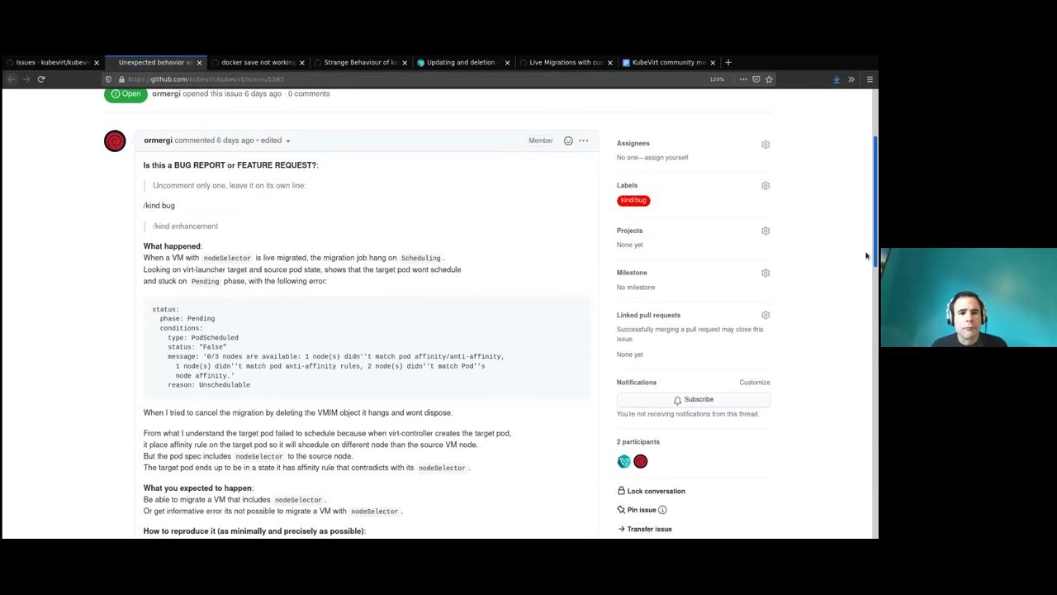
pyautogui.moveTo(866, 255); pyautogui.dragTo(866, 254)
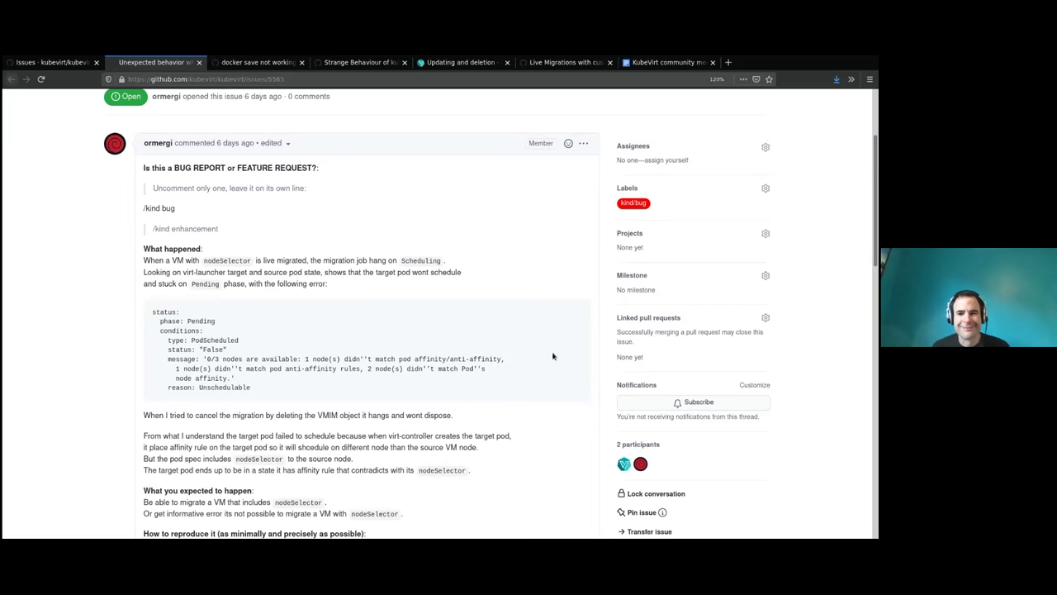
pyautogui.moveTo(254, 388); pyautogui.dragTo(154, 377)
pyautogui.click(161, 299)
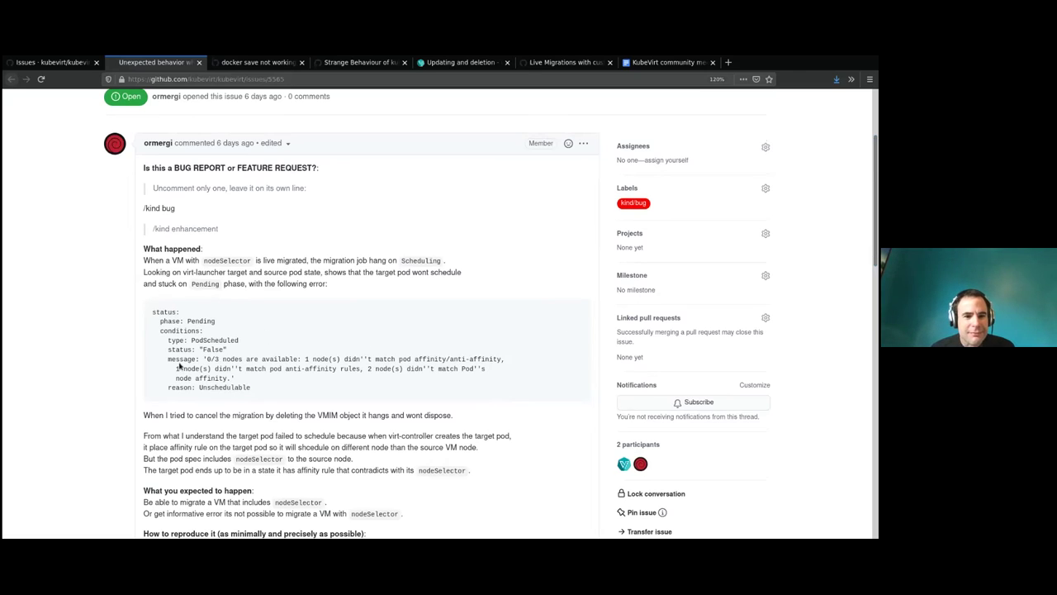
pyautogui.moveTo(150, 261); pyautogui.dragTo(305, 262)
pyautogui.click(276, 263)
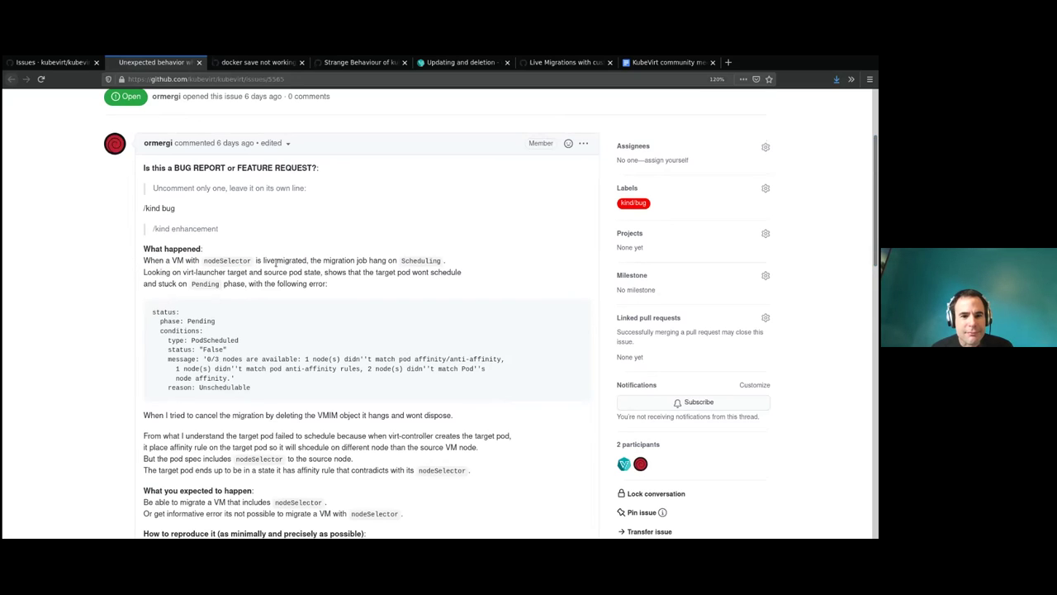
pyautogui.moveTo(143, 271); pyautogui.dragTo(346, 271)
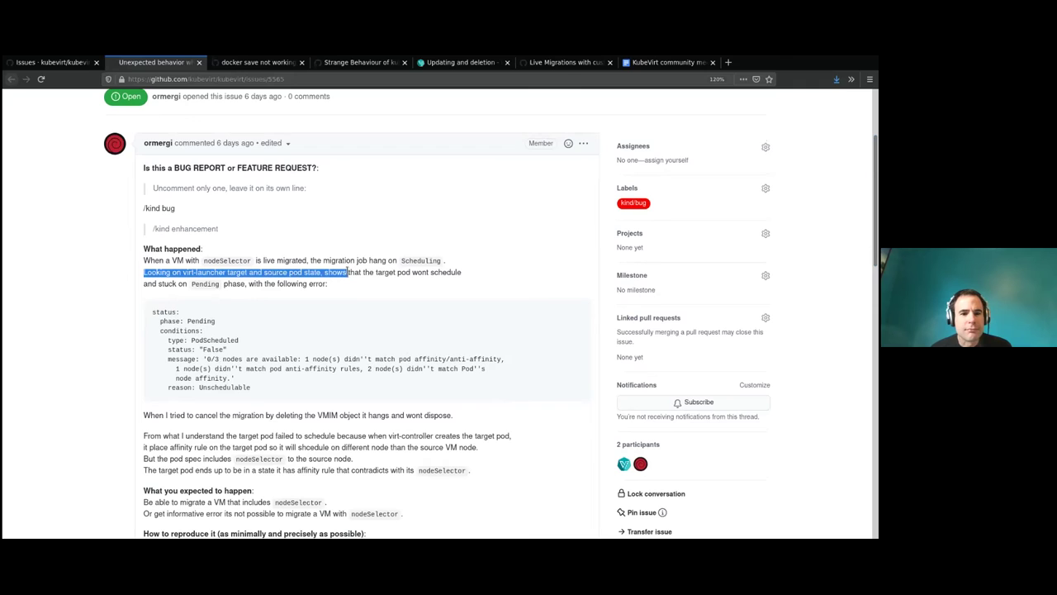
pyautogui.click(326, 284)
pyautogui.scroll(-2, 135, 288)
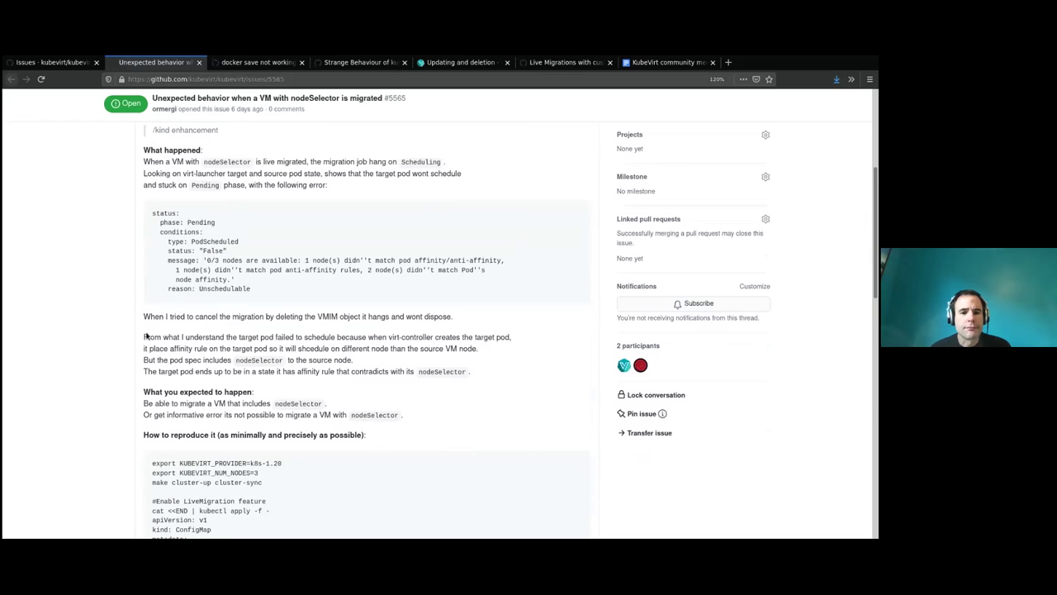
pyautogui.scroll(-1, 129, 426)
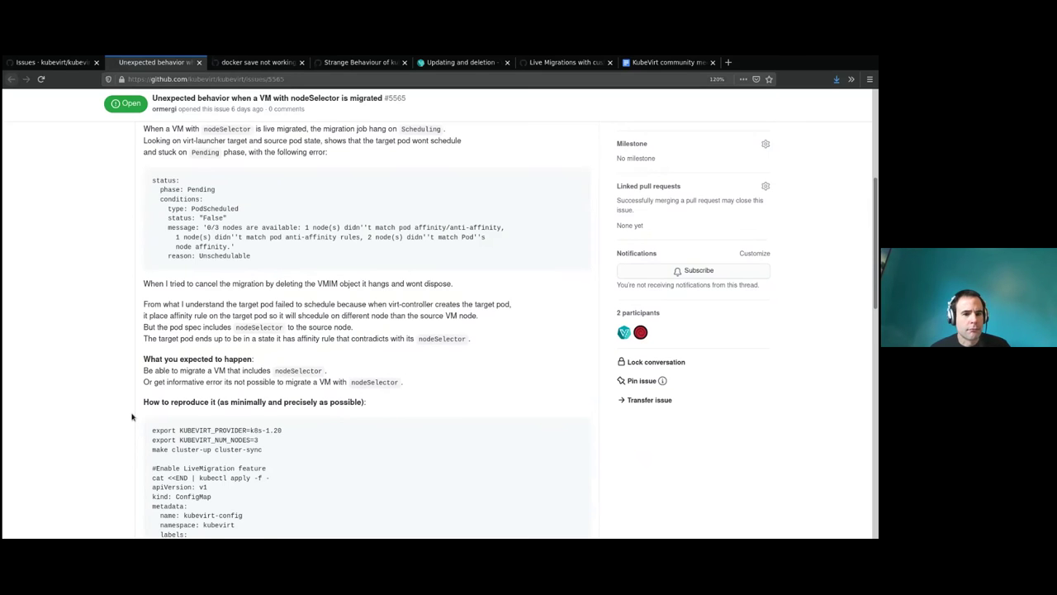
pyautogui.scroll(6, 132, 417)
pyautogui.scroll(-8, 137, 417)
pyautogui.scroll(-4, 137, 417)
pyautogui.scroll(7, 158, 364)
pyautogui.moveTo(142, 277); pyautogui.dragTo(208, 273)
pyautogui.click(196, 272)
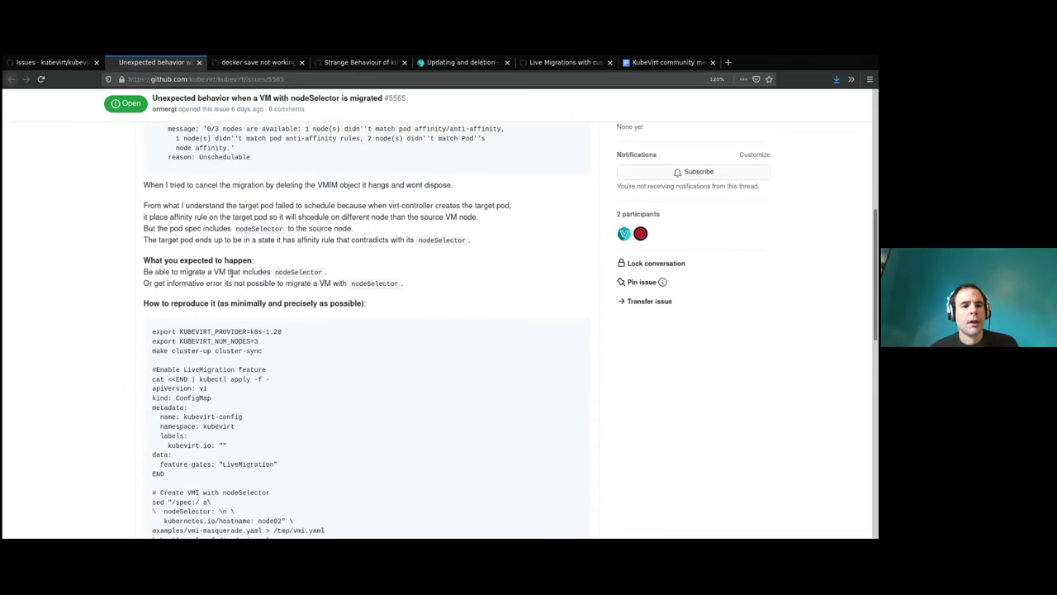
pyautogui.scroll(3, 246, 302)
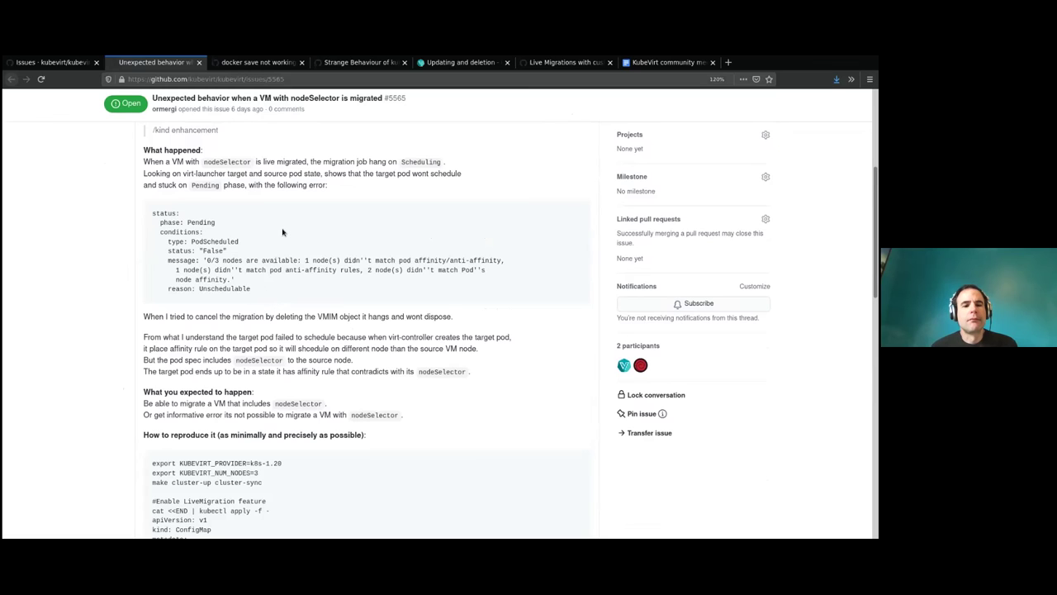
pyautogui.moveTo(145, 162); pyautogui.dragTo(361, 162)
pyautogui.doubleClick(227, 162)
pyautogui.click(263, 162)
pyautogui.click(277, 172)
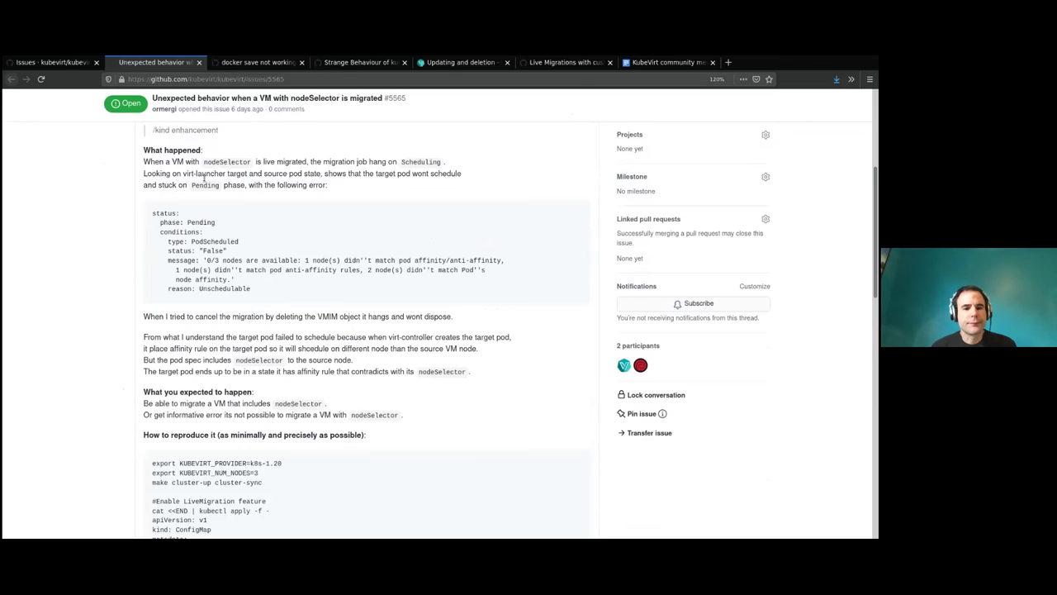
pyautogui.scroll(-8, 205, 185)
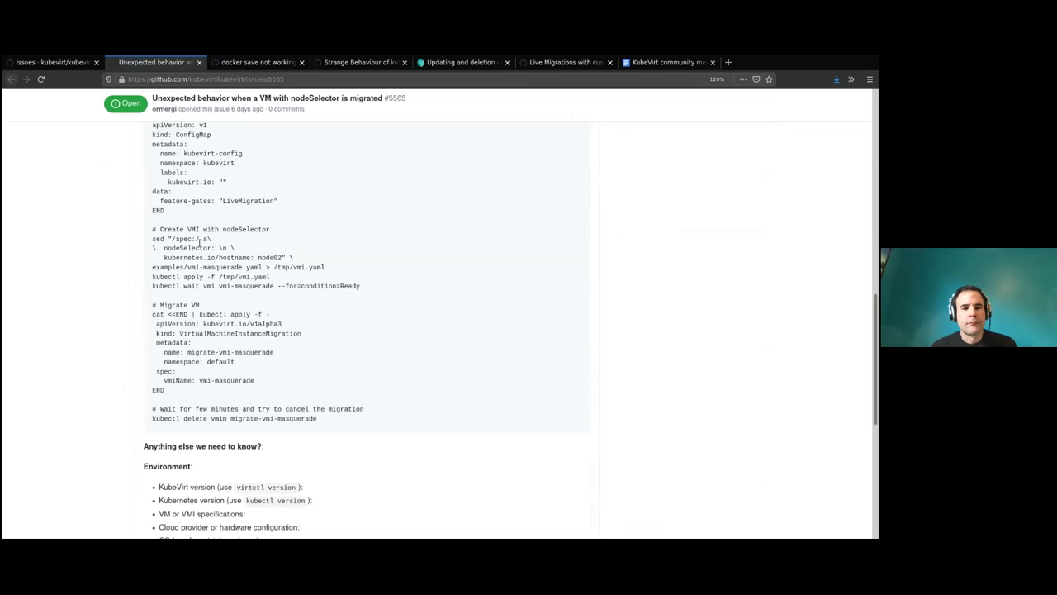
pyautogui.scroll(1, 198, 241)
pyautogui.scroll(-5, 203, 248)
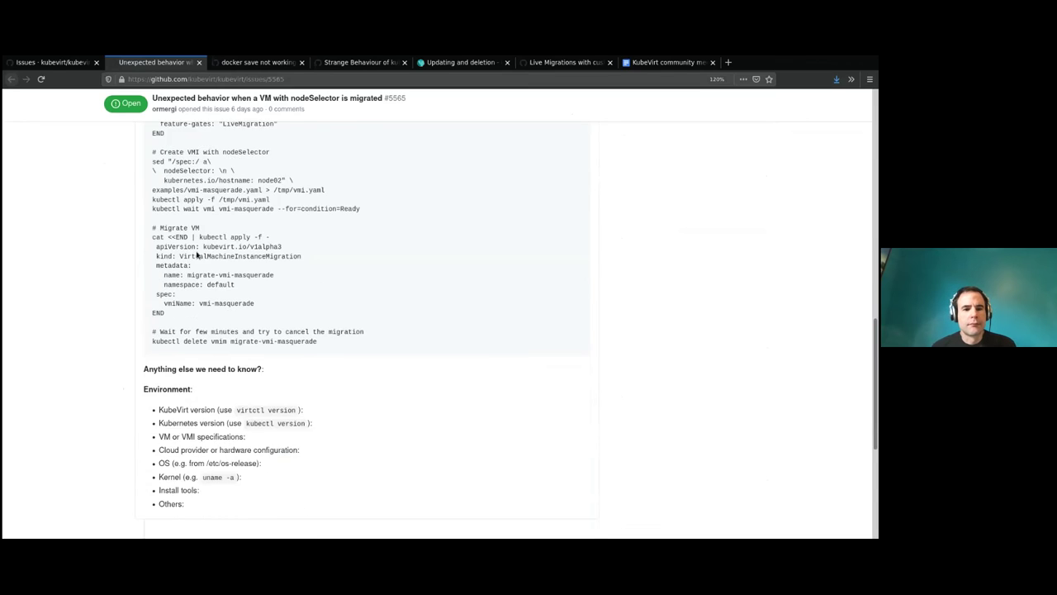
# Start a comment on issue #5565 by mentioning the issue reporter.
pyautogui.scroll(-2, 205, 254)
pyautogui.click(226, 442)
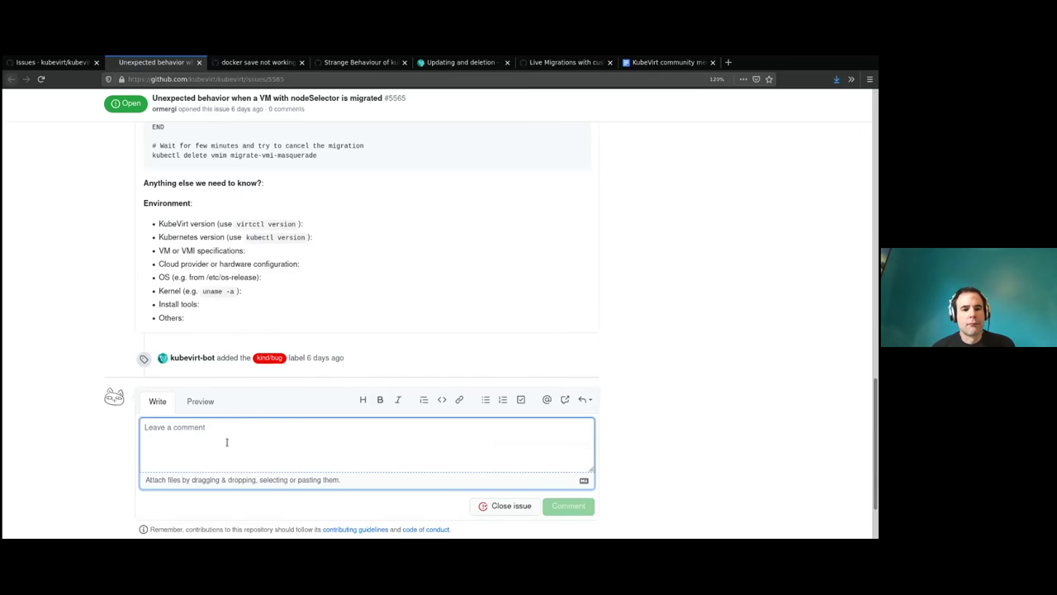
pyautogui.write('@o')
pyautogui.press('BackSpace')
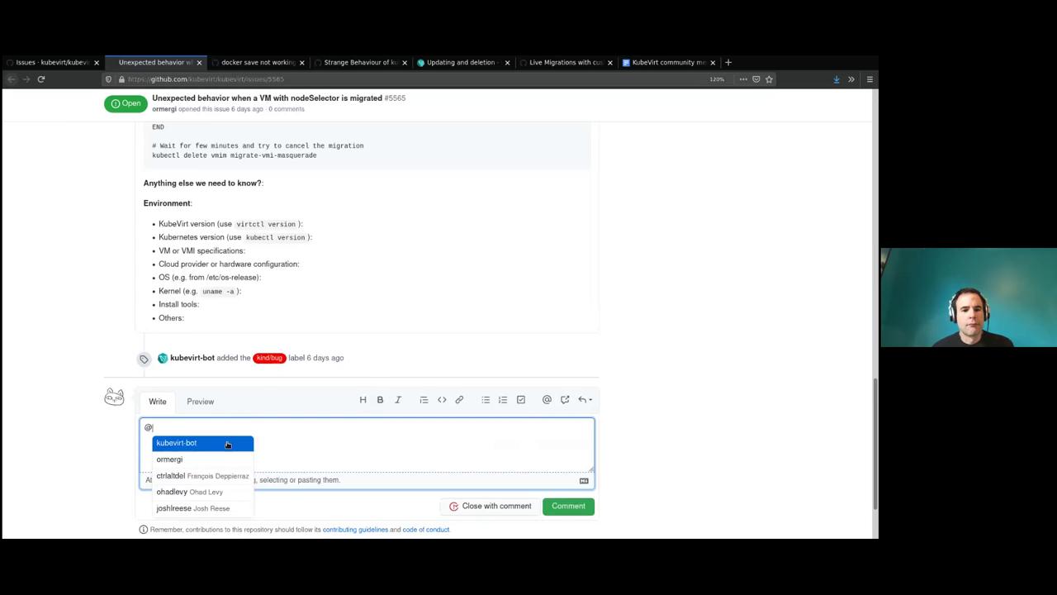
pyautogui.press('Return')
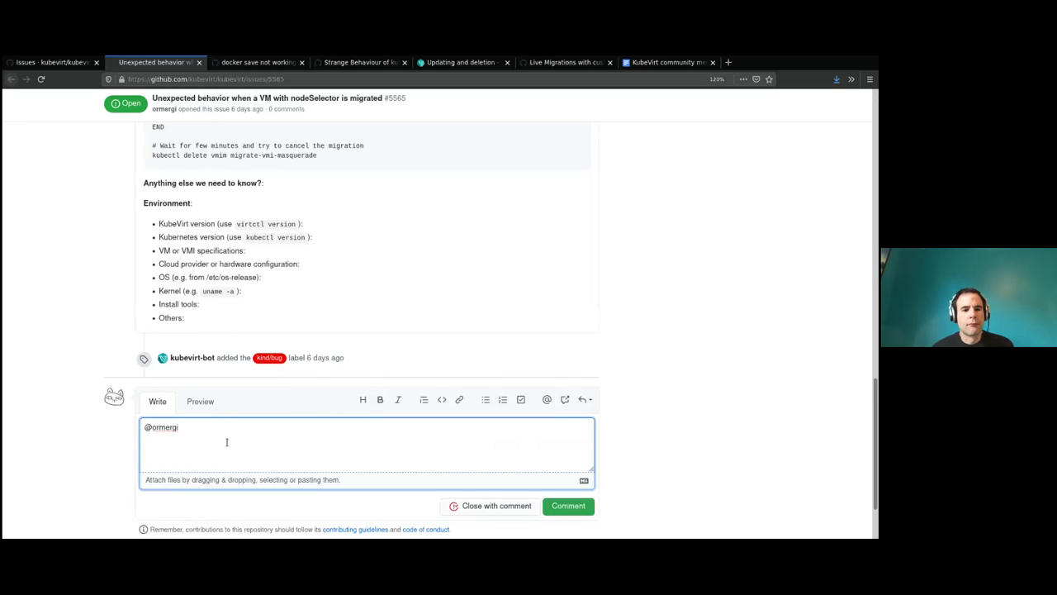
pyautogui.hotkey('alt', 'Tab')
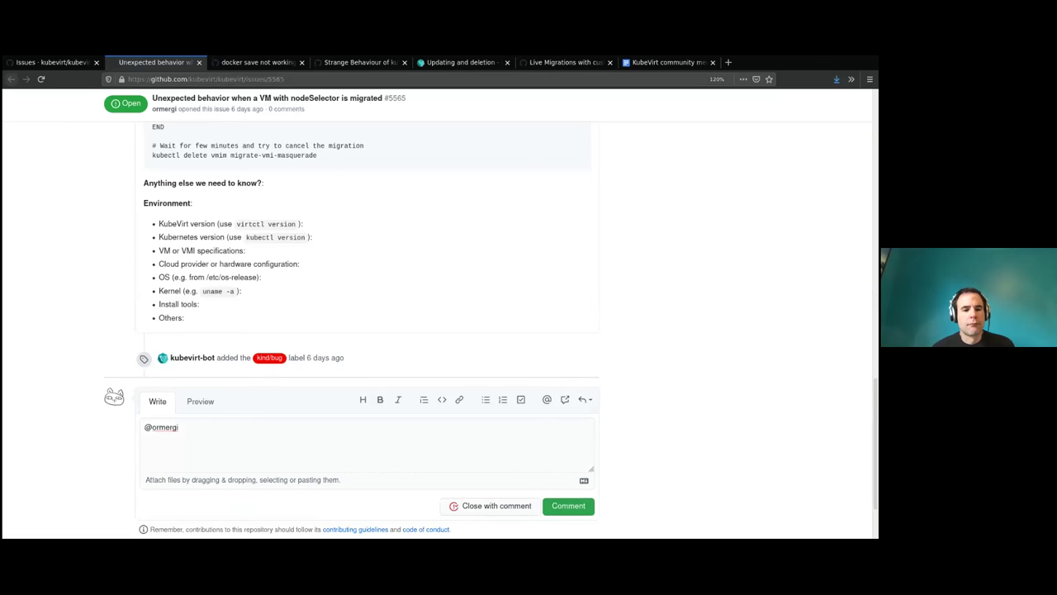
pyautogui.click(263, 442)
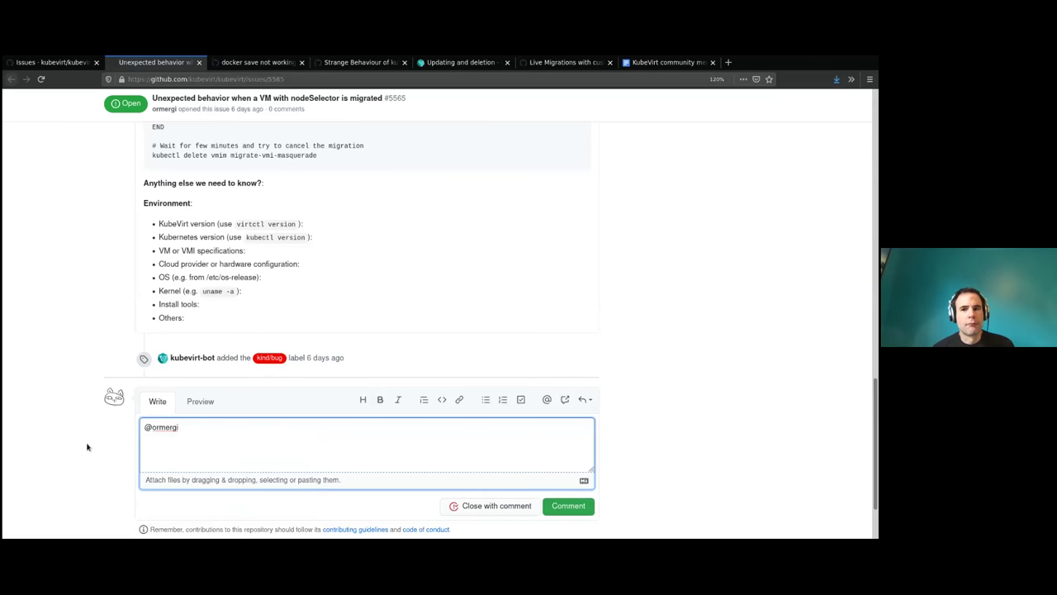
# Ask whether this suggests a bug or should be an RFE for better migration validation.
pyautogui.write('is thi')
pyautogui.write('s really')
pyautogui.hotkey('ctrl', 'BackSpace')
pyautogui.hotkey('ctrl', 'BackSpace')
pyautogui.write('there so')
pyautogui.write(' brokend')
pyautogui.write('upgrading')
pyautogui.hotkey('ctrl', 'BackSpace')
pyautogui.write('suggesting a bug) or should this be an RFE for ')
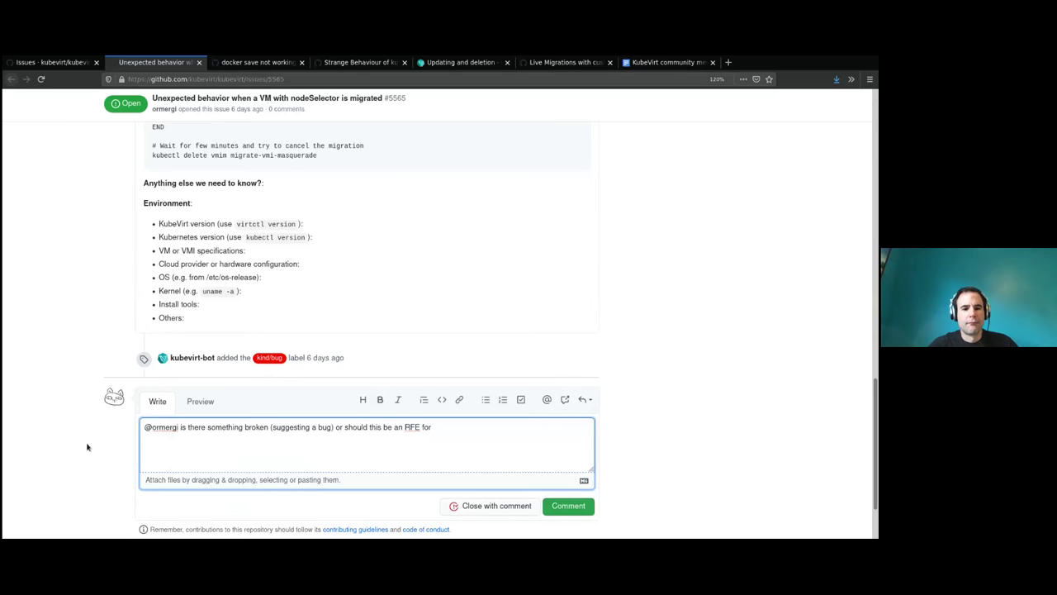
pyautogui.write('better va')
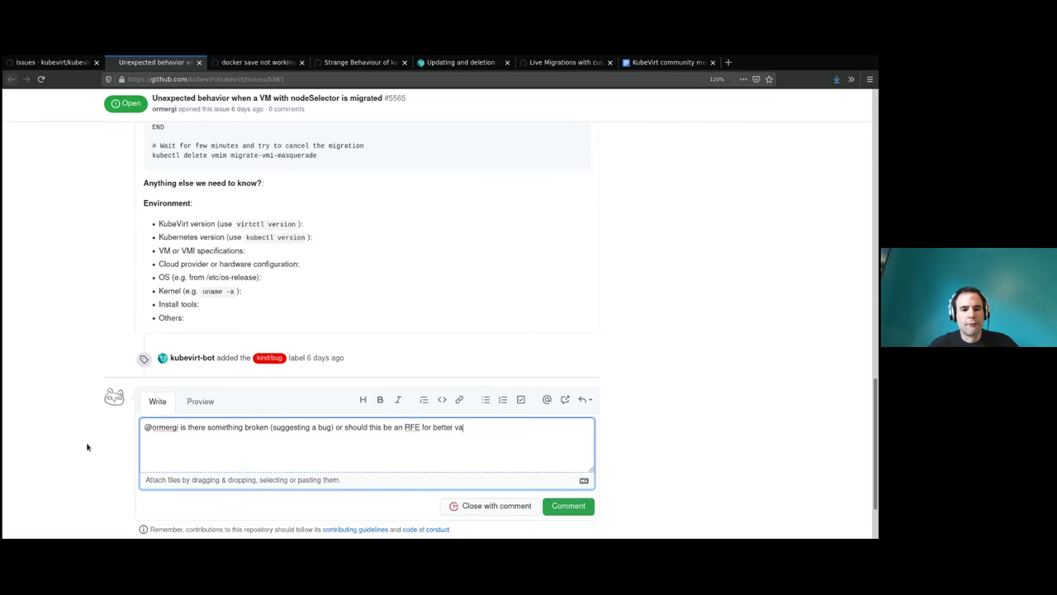
pyautogui.write('lidation of a migration?')
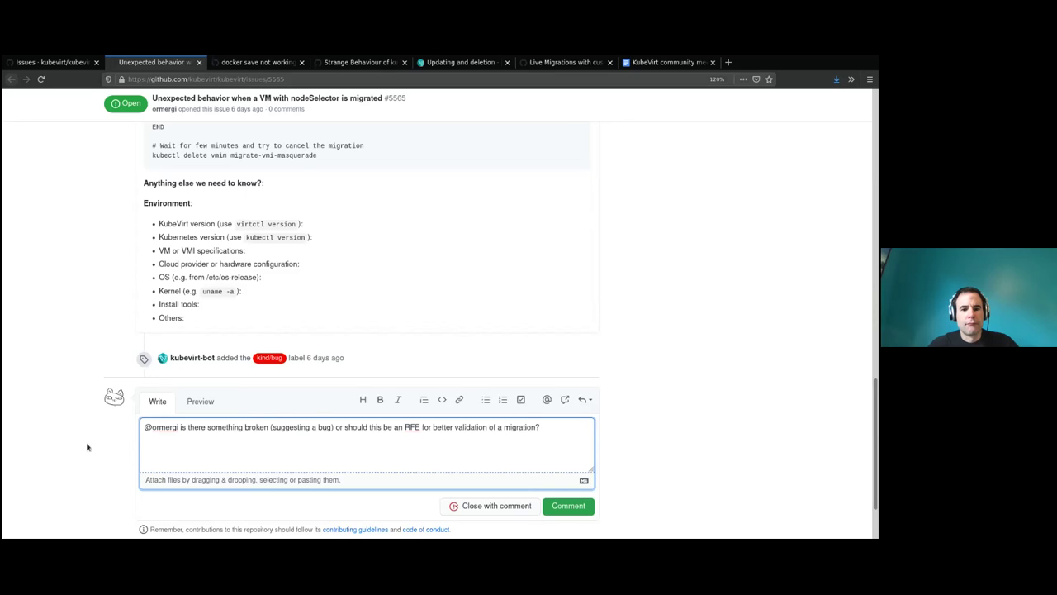
pyautogui.scroll(5, 836, 296)
pyautogui.scroll(5, 837, 295)
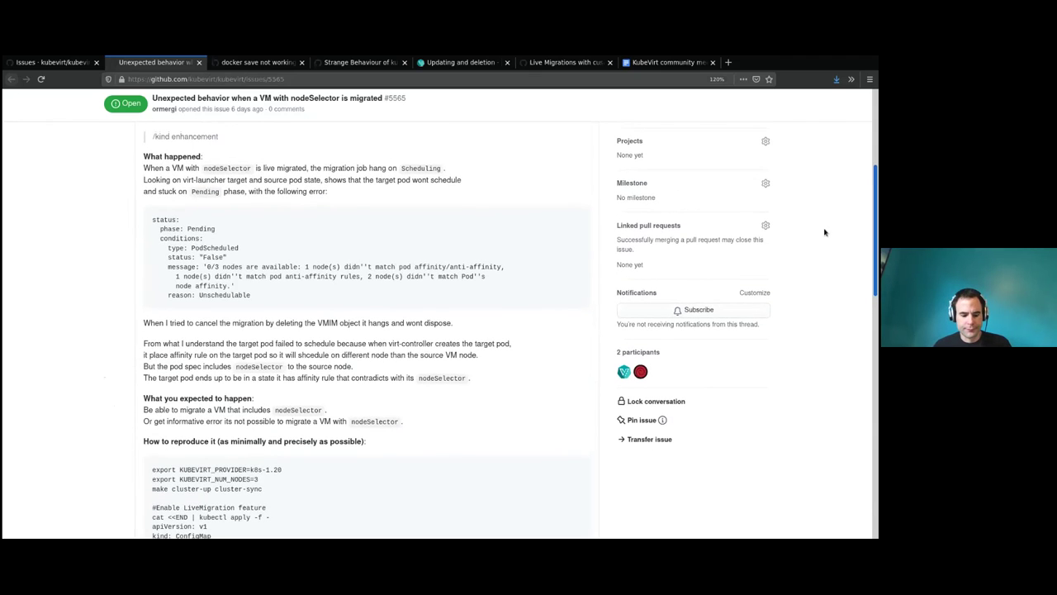
# Filter issue #5565's labels for 'need', then open issue #5556 in a background tab.
pyautogui.scroll(-15, 824, 232)
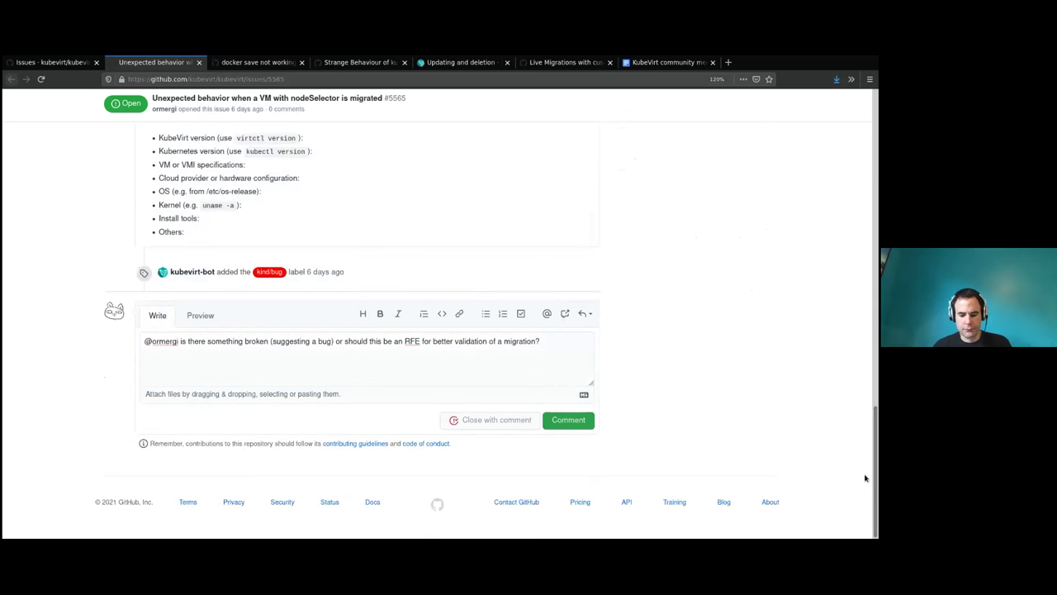
pyautogui.scroll(15, 859, 413)
pyautogui.click(675, 252)
pyautogui.write('need')
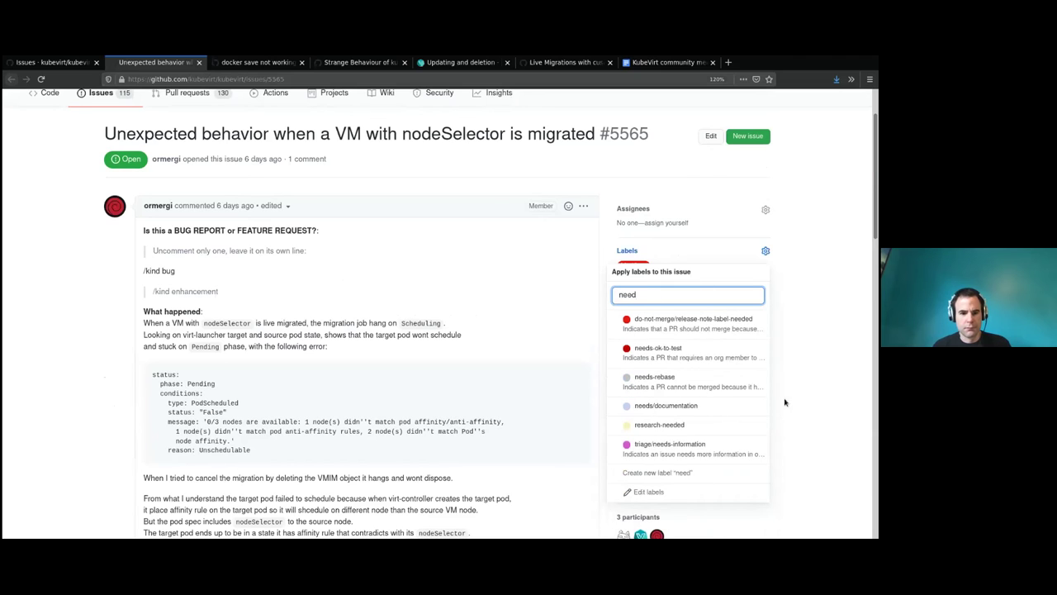
pyautogui.click(51, 62)
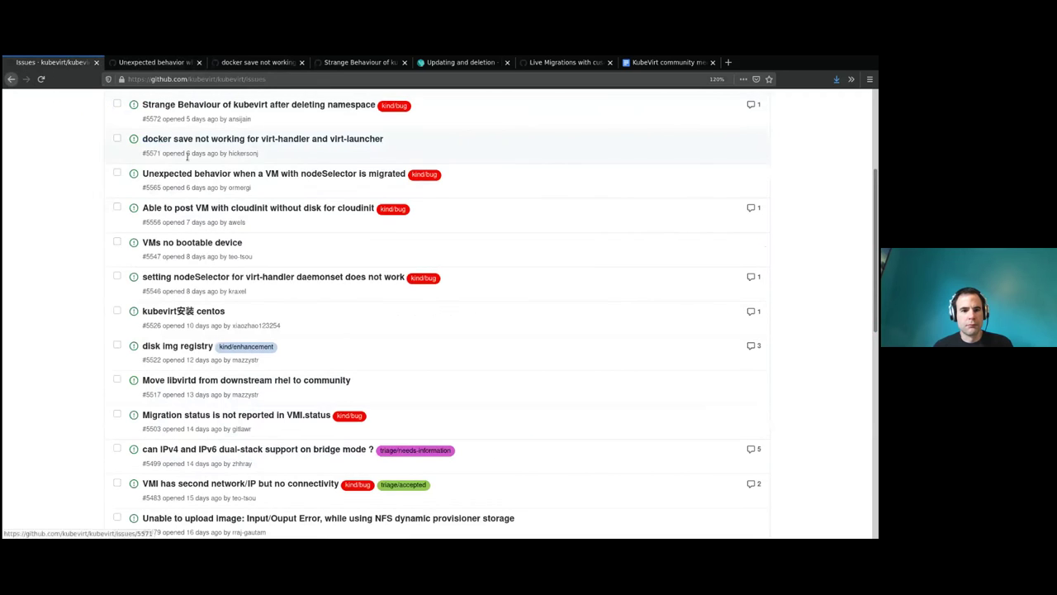
pyautogui.scroll(-2, 105, 209)
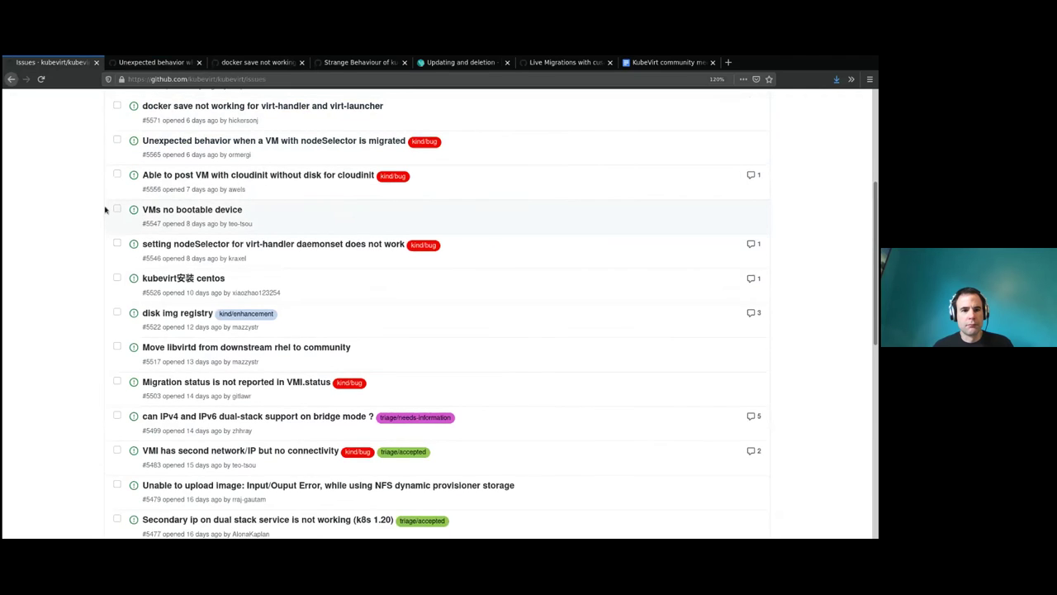
pyautogui.middleClick(181, 146)
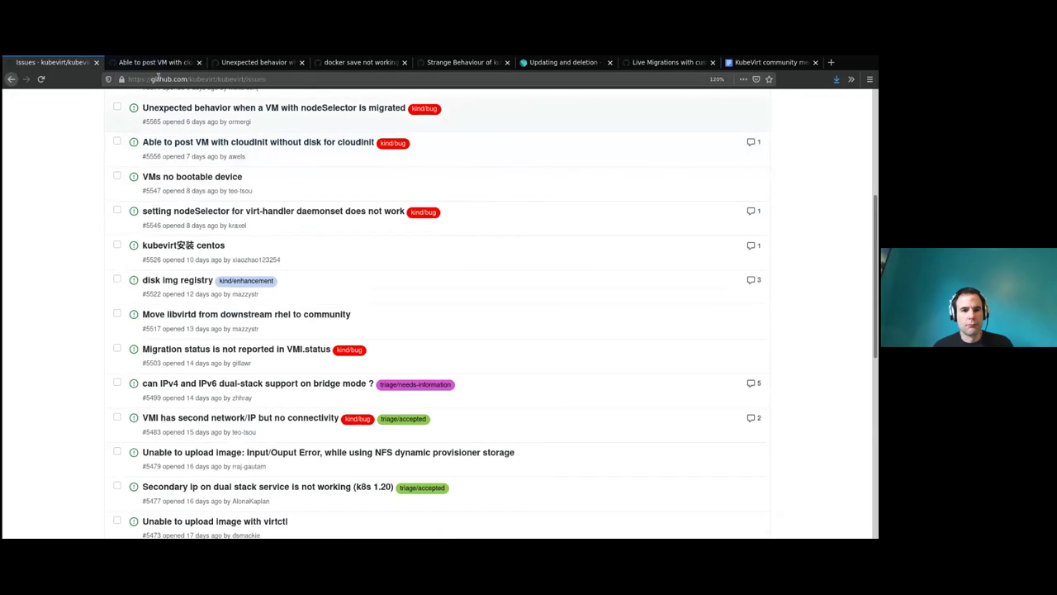
# Switch to issue #5556 on cloudinit and read through it.
pyautogui.click(153, 66)
pyautogui.moveTo(92, 213); pyautogui.dragTo(233, 212)
pyautogui.click(236, 212)
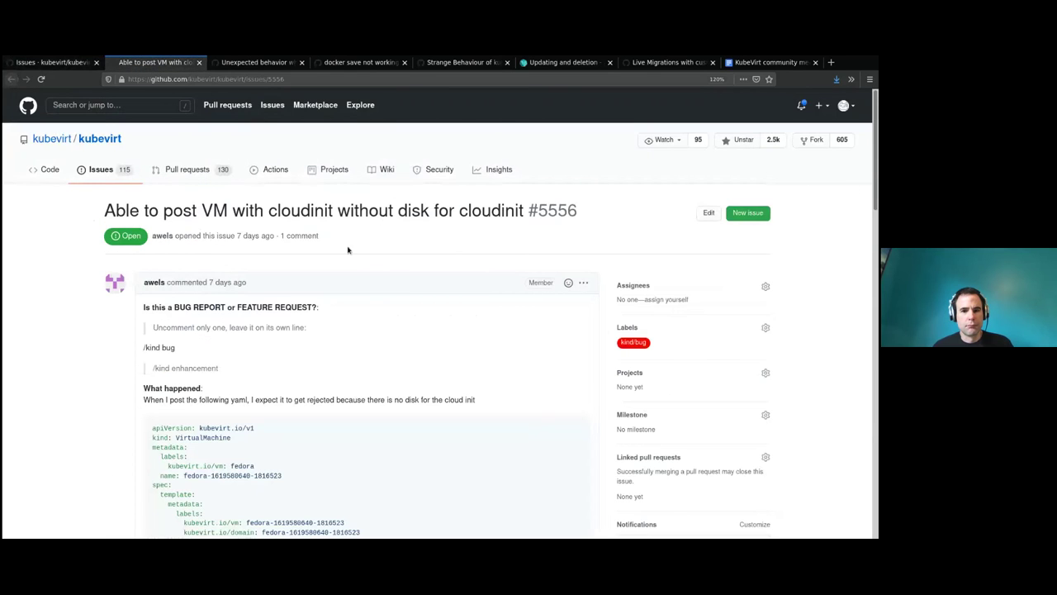
pyautogui.scroll(-3, 85, 300)
pyautogui.scroll(-10, 149, 316)
pyautogui.scroll(1, 223, 253)
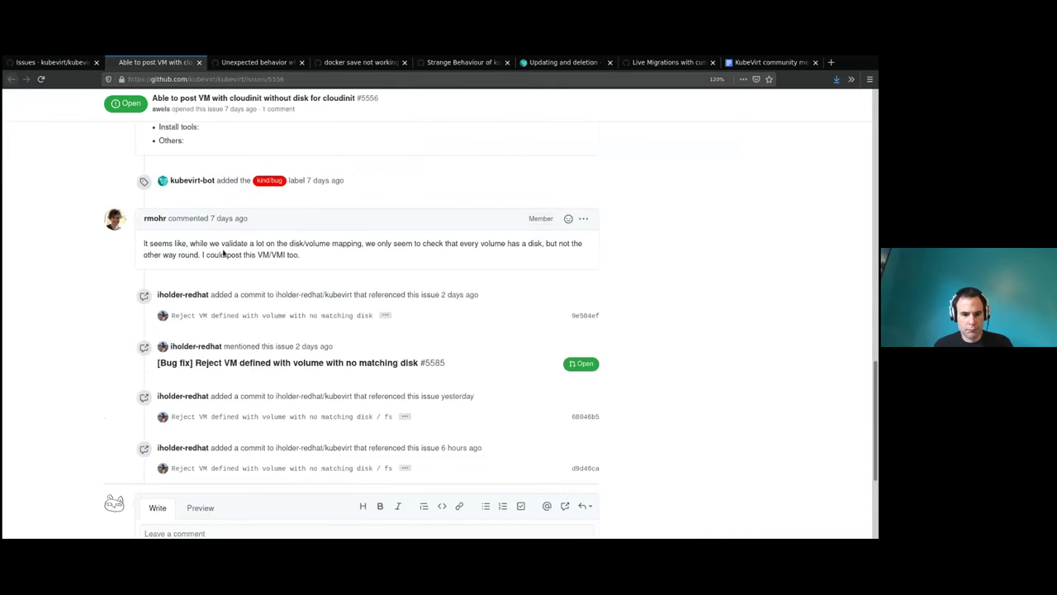
pyautogui.scroll(2, 223, 253)
pyautogui.scroll(1, 223, 253)
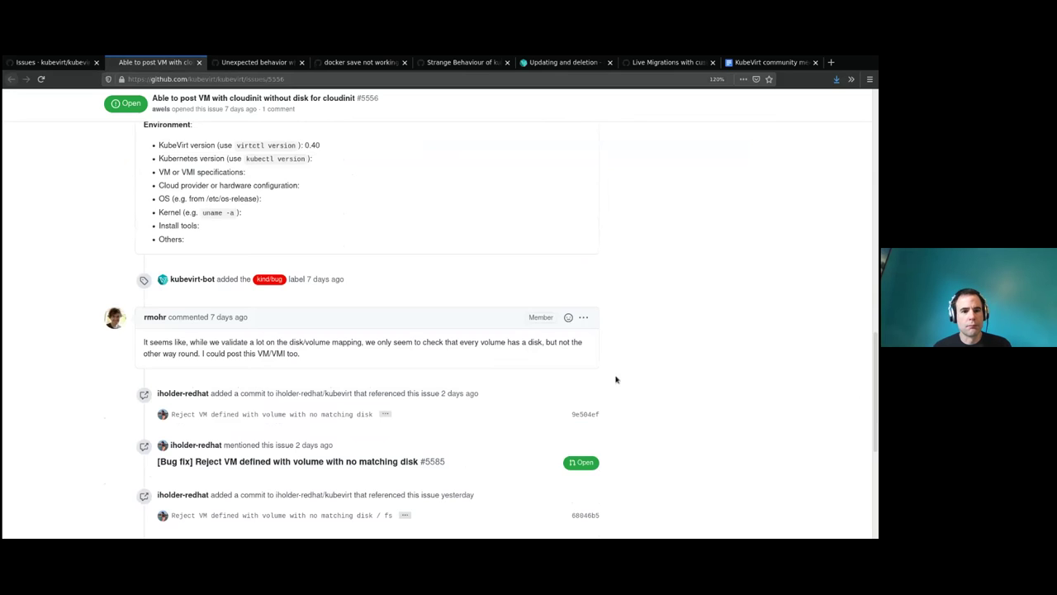
pyautogui.scroll(-3, 269, 425)
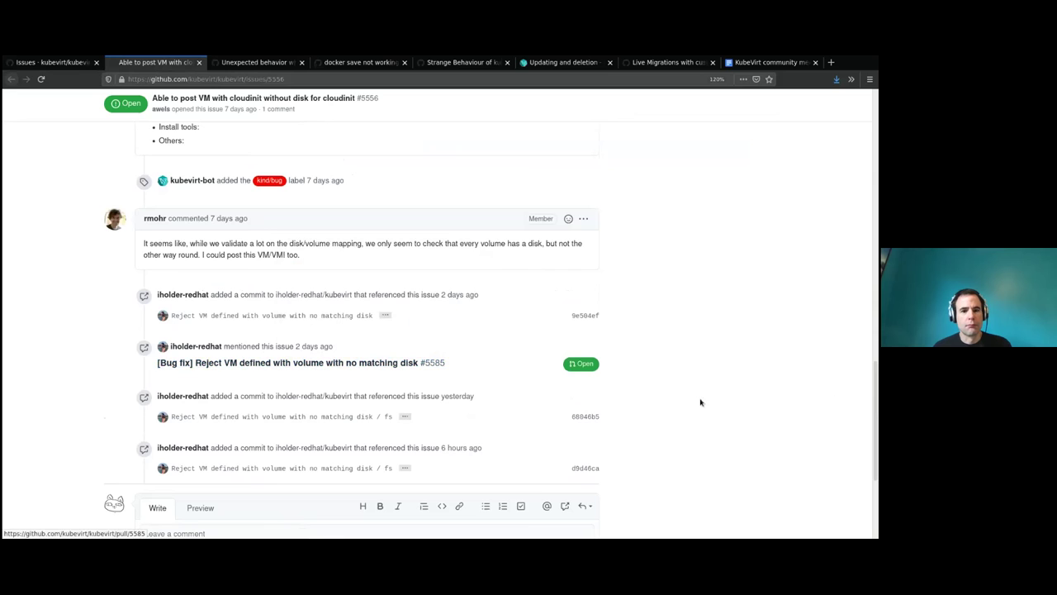
pyautogui.moveTo(872, 427); pyautogui.dragTo(872, 155)
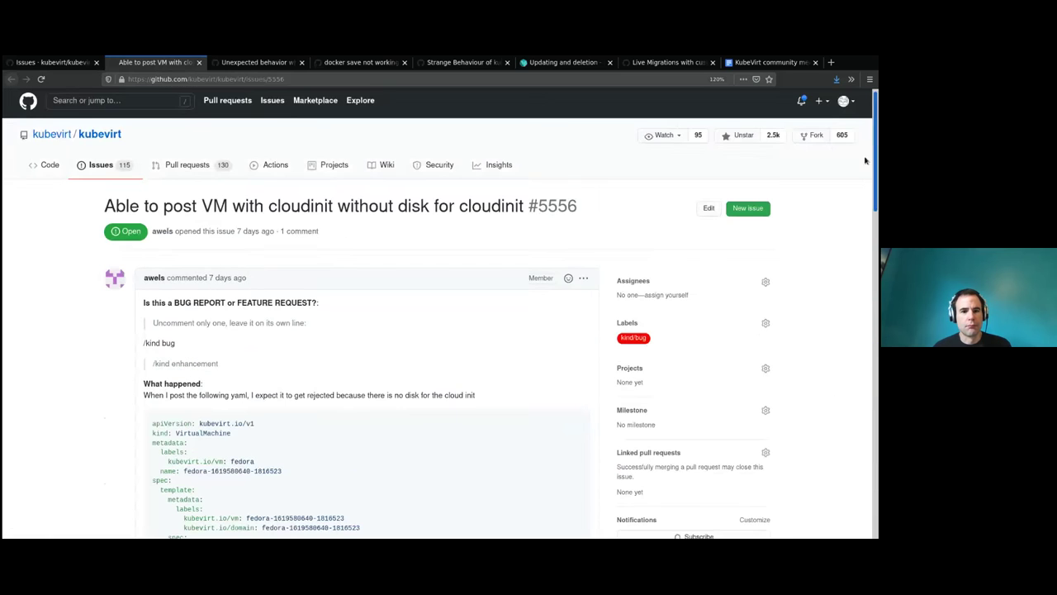
# Give issue #5556 the triage/accepted label and return to the issues list.
pyautogui.click(626, 322)
pyautogui.write('accepte')
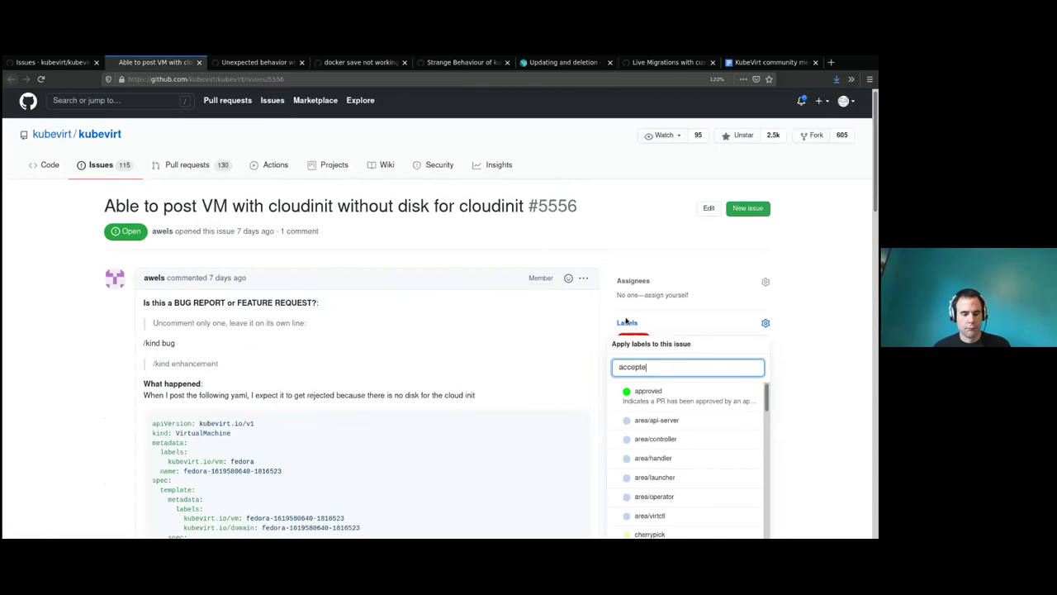
pyautogui.click(640, 396)
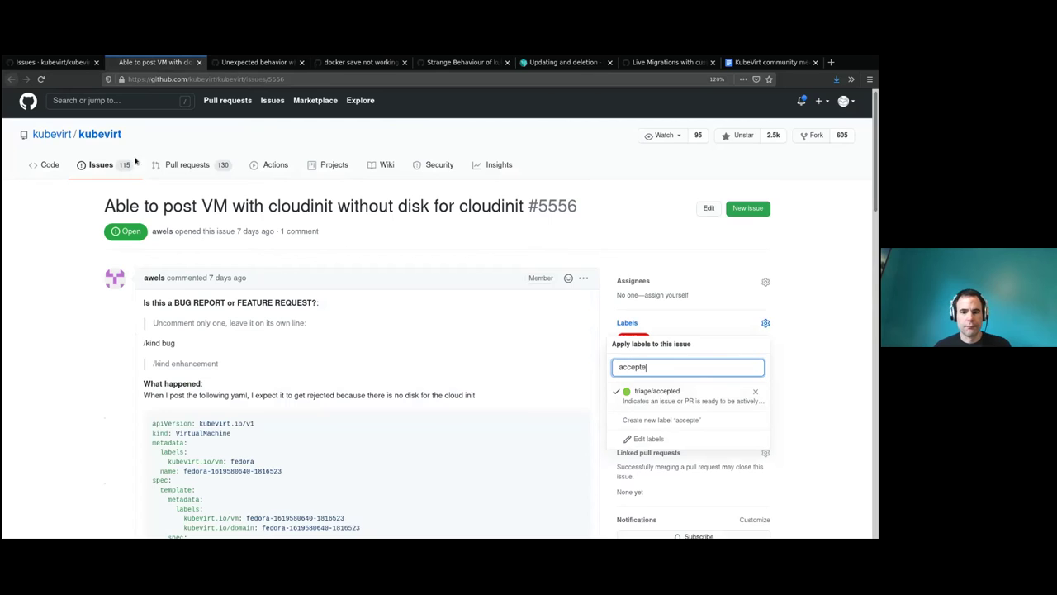
pyautogui.click(51, 62)
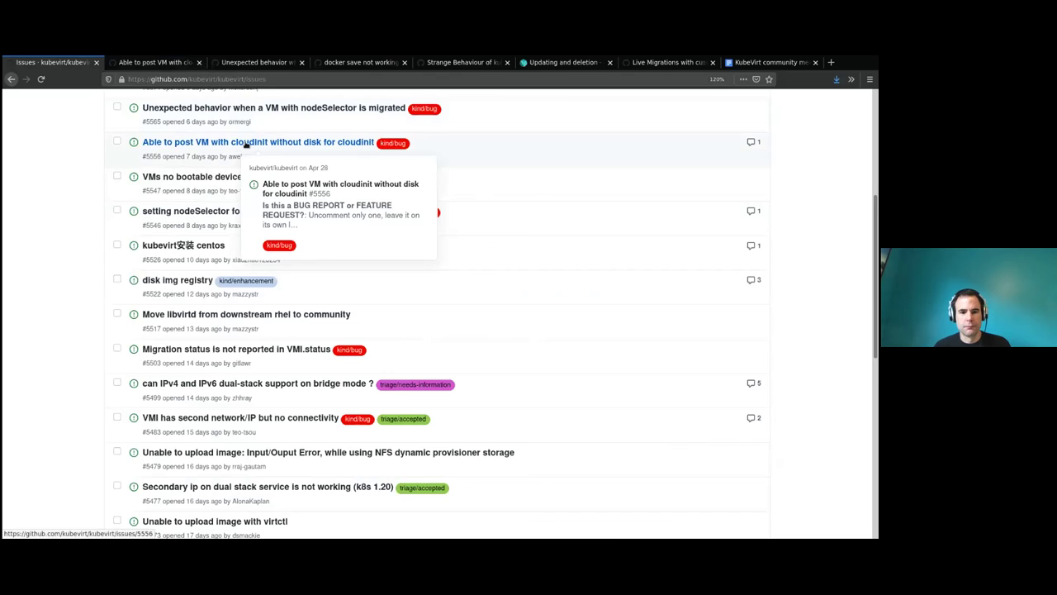
pyautogui.middleClick(191, 176)
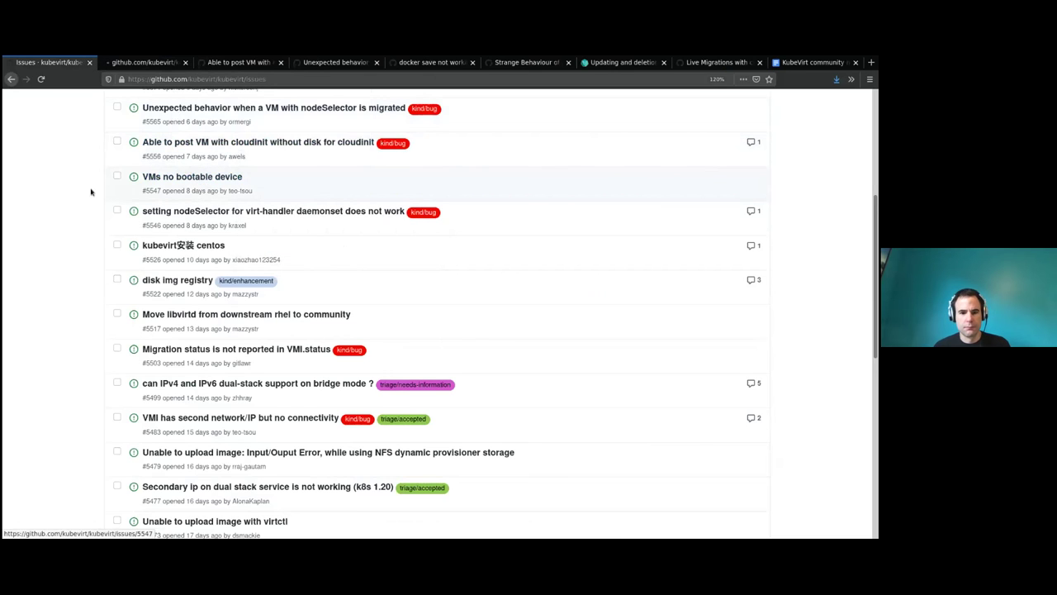
pyautogui.scroll(-1, 68, 192)
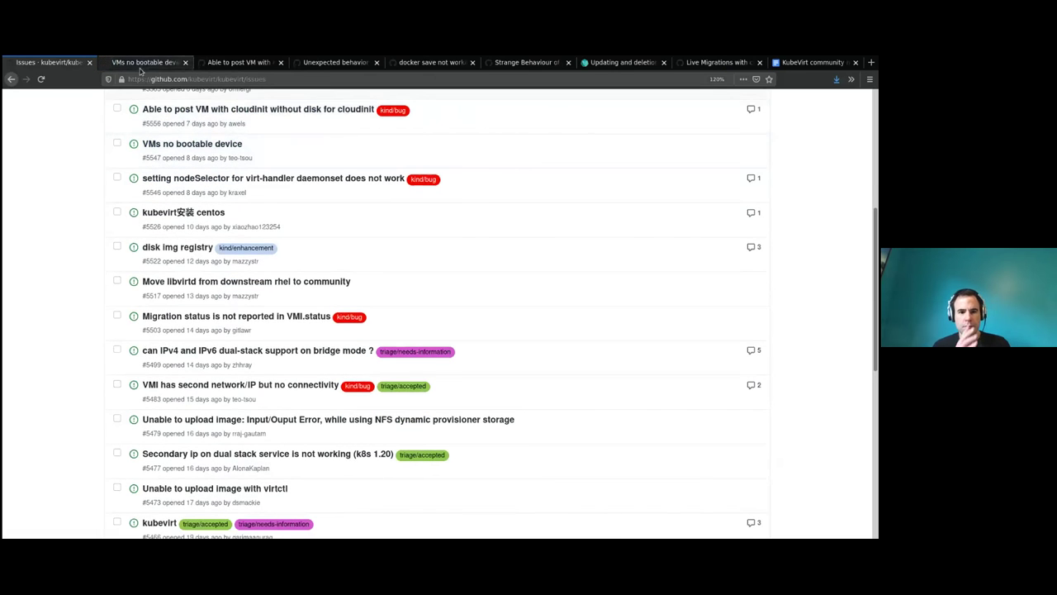
pyautogui.hotkey('ctrl', 'Tab')
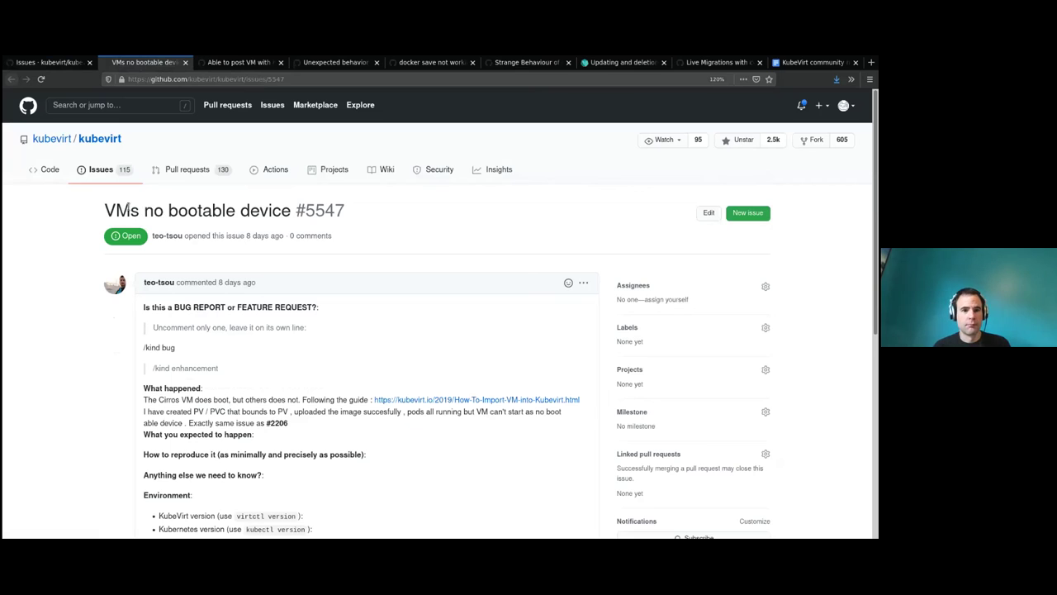
pyautogui.scroll(-5, 631, 257)
pyautogui.scroll(5, 632, 257)
pyautogui.scroll(-3, 330, 265)
pyautogui.moveTo(156, 256); pyautogui.dragTo(339, 256)
pyautogui.click(253, 256)
pyautogui.click(272, 256)
pyautogui.click(337, 257)
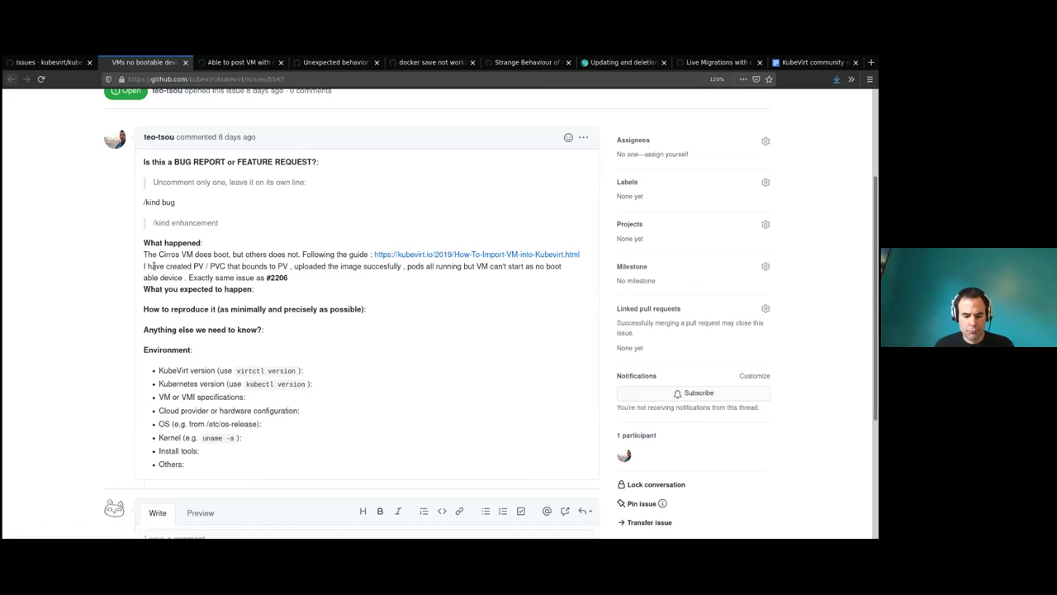
pyautogui.moveTo(140, 265); pyautogui.dragTo(223, 266)
pyautogui.click(223, 266)
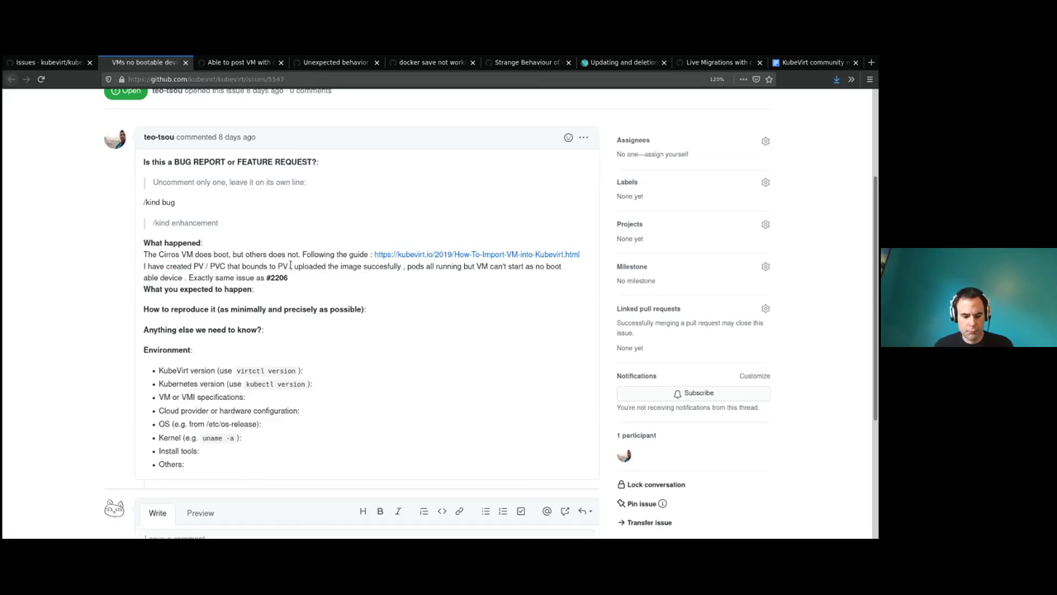
pyautogui.moveTo(293, 266); pyautogui.dragTo(431, 266)
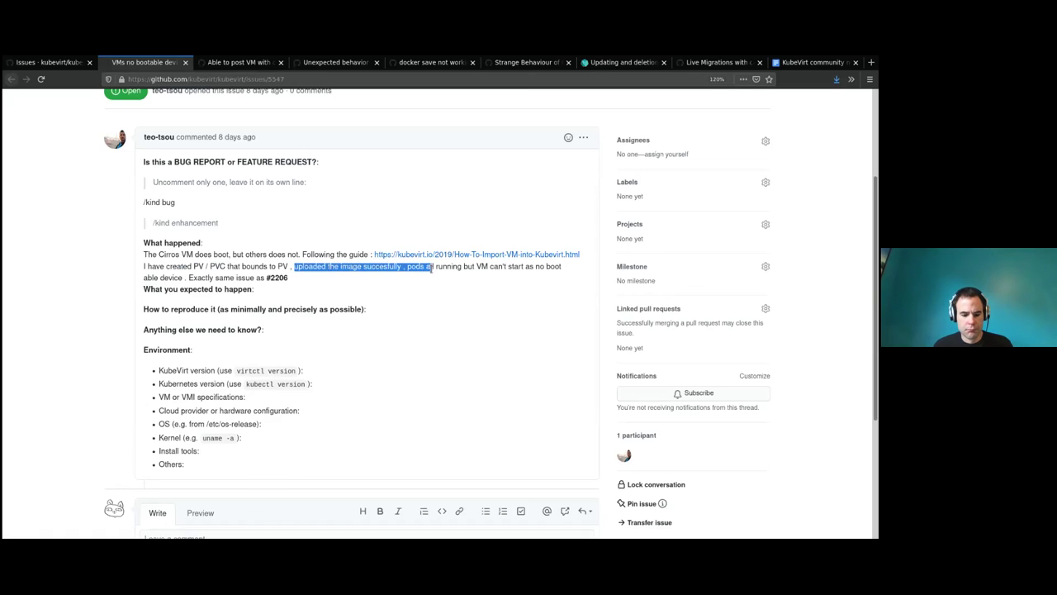
pyautogui.click(422, 281)
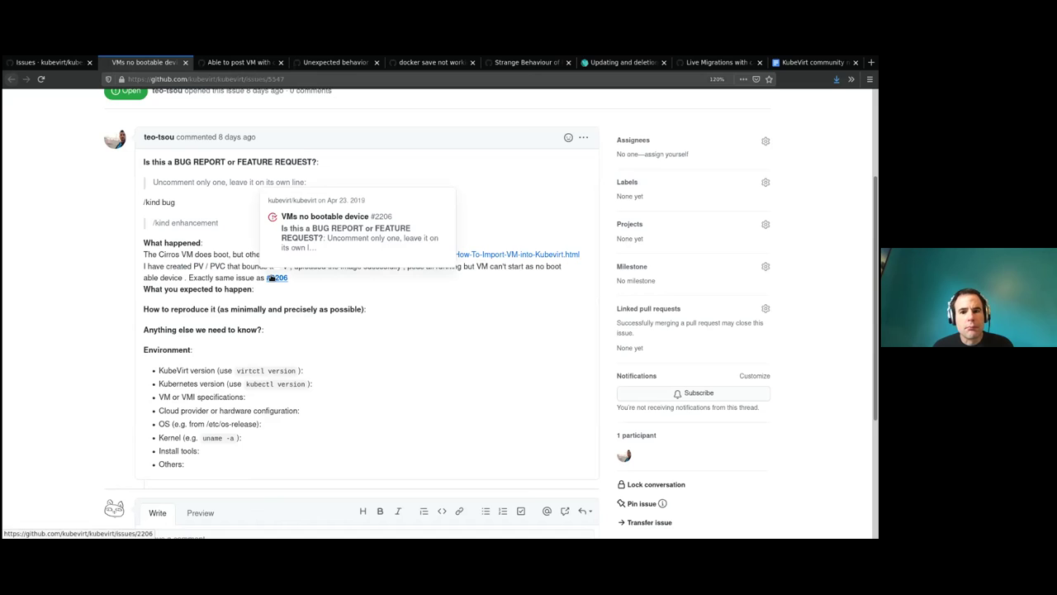
pyautogui.middleClick(270, 277)
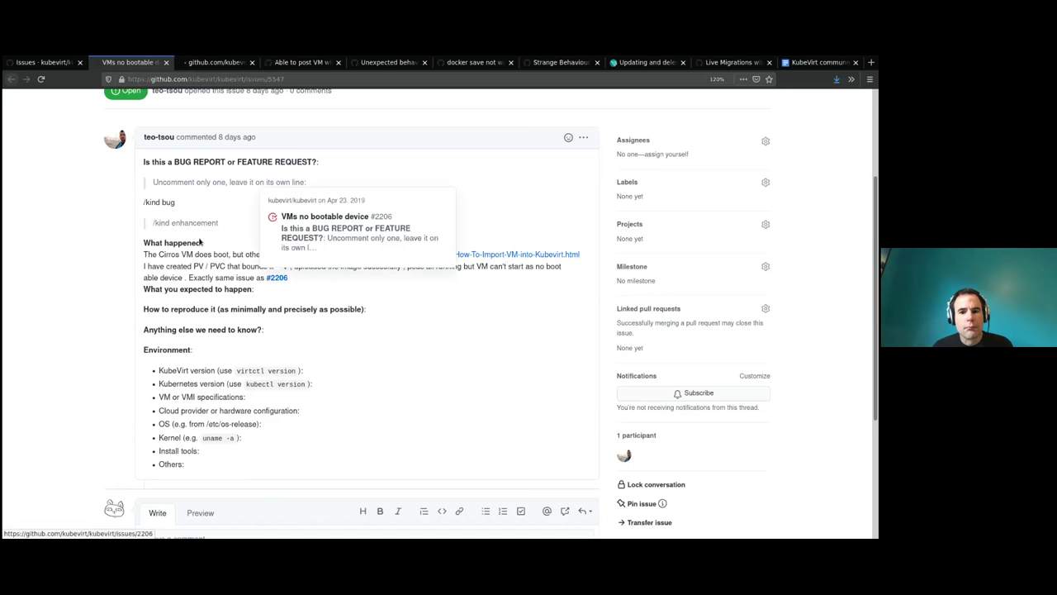
pyautogui.click(213, 62)
pyautogui.scroll(-10, 240, 249)
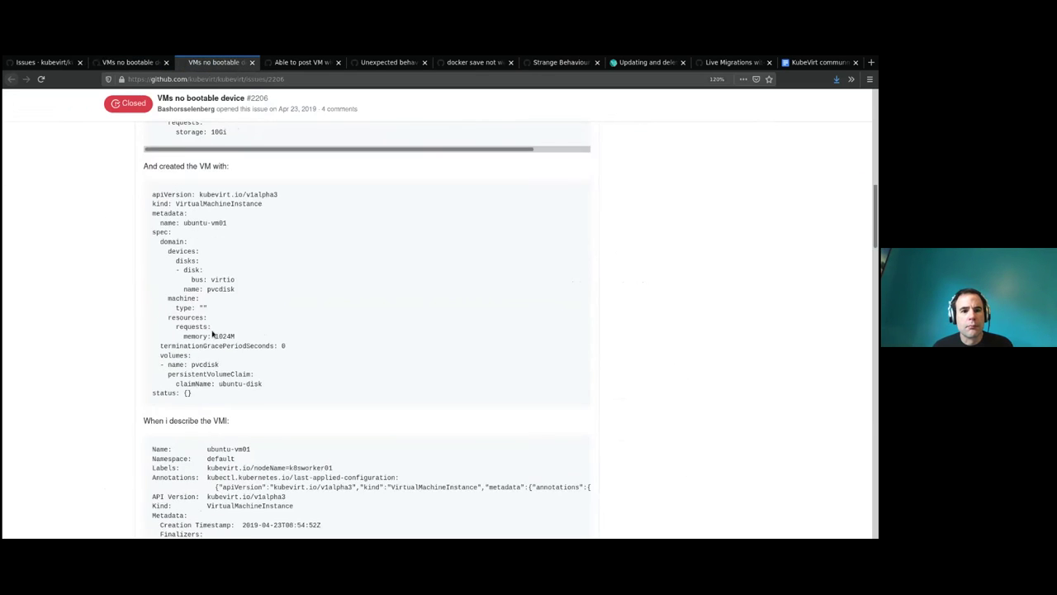
pyautogui.scroll(-3, 213, 333)
pyautogui.moveTo(874, 258); pyautogui.dragTo(873, 479)
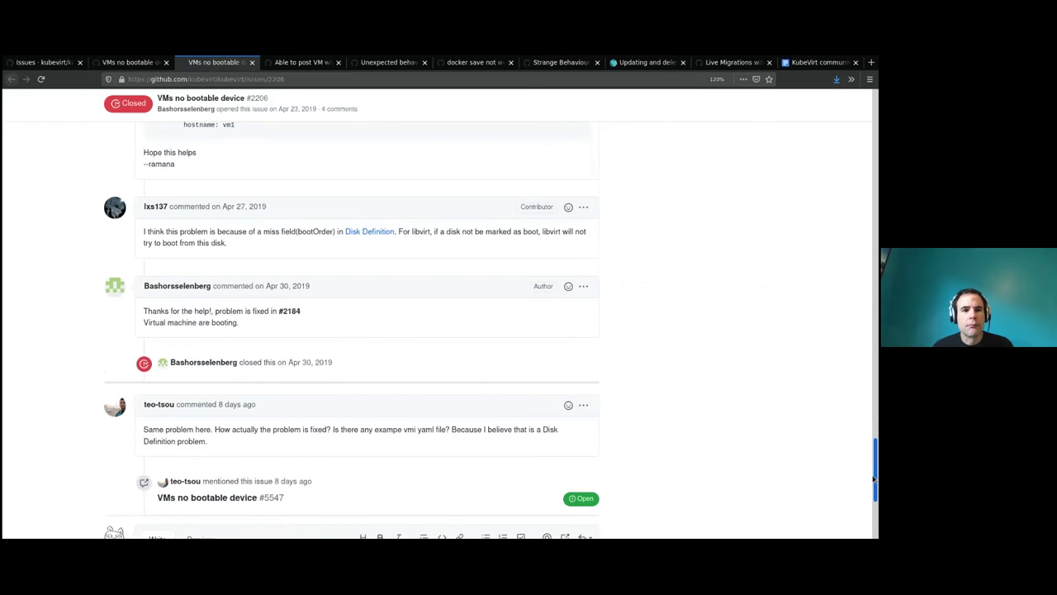
pyautogui.scroll(10, 873, 479)
pyautogui.hotkey('ctrl', 'w')
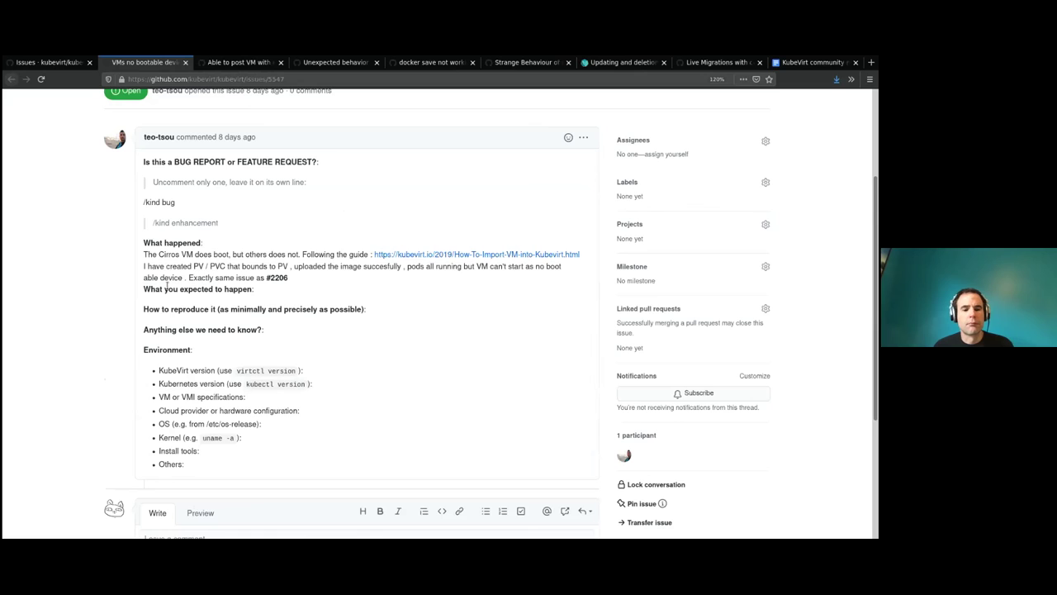
pyautogui.moveTo(243, 251); pyautogui.dragTo(482, 269)
pyautogui.click(347, 266)
pyautogui.click(469, 279)
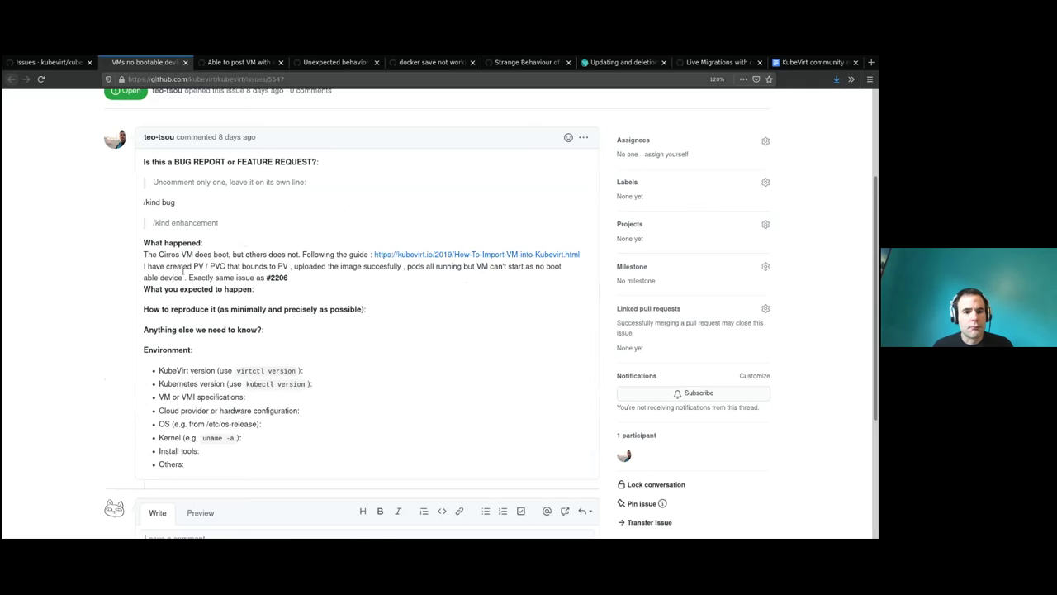
pyautogui.scroll(-5, 193, 277)
pyautogui.scroll(3, 197, 345)
pyautogui.click(199, 486)
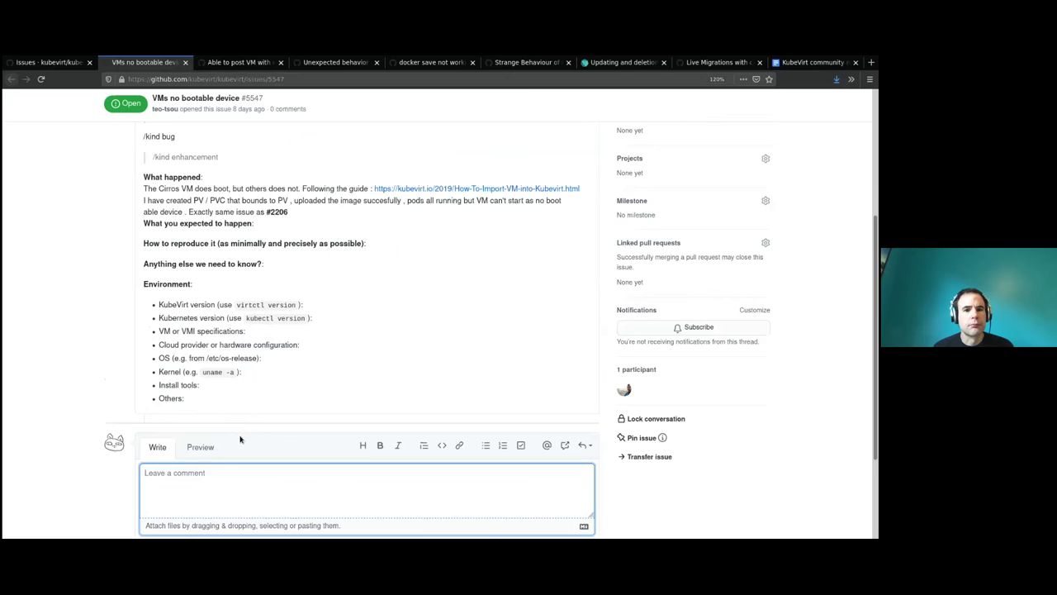
# Start the comment on issue #5547 by mentioning the reporter.
pyautogui.write('@')
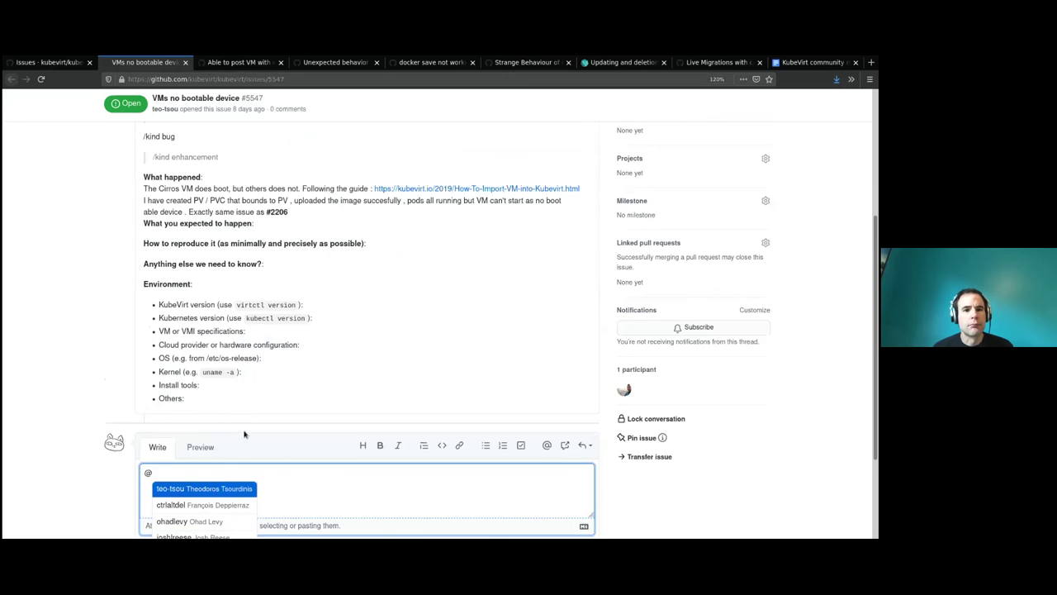
pyautogui.scroll(2, 264, 413)
pyautogui.scroll(-4, 272, 399)
pyautogui.press('Return')
pyautogui.scroll(4, 312, 263)
pyautogui.scroll(-2, 337, 296)
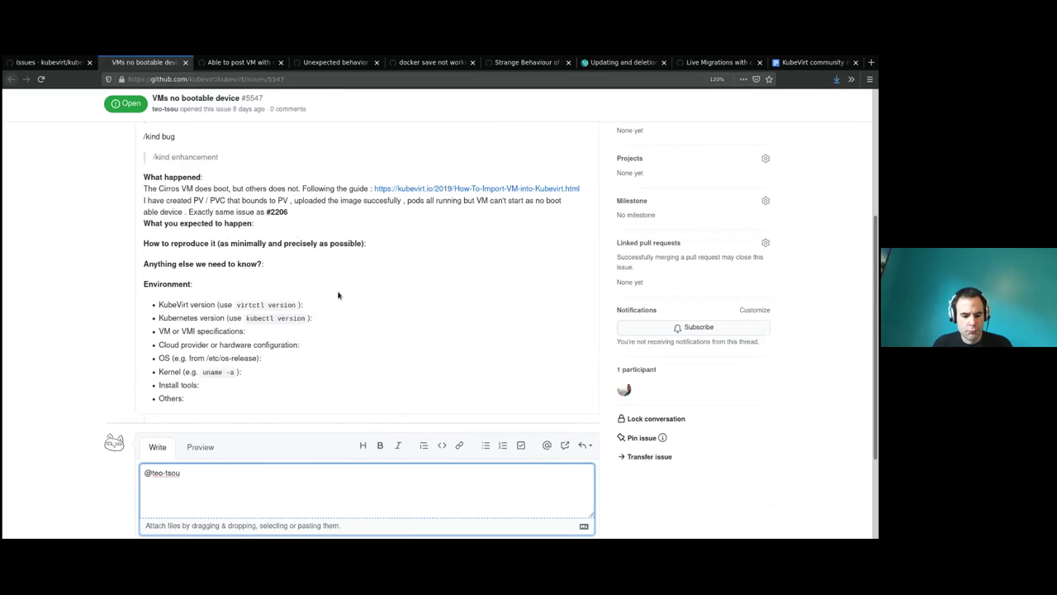
# Ask the reporter to share logs of virt-launcher and virt-handler.
pyautogui.write('could you please share logs of the')
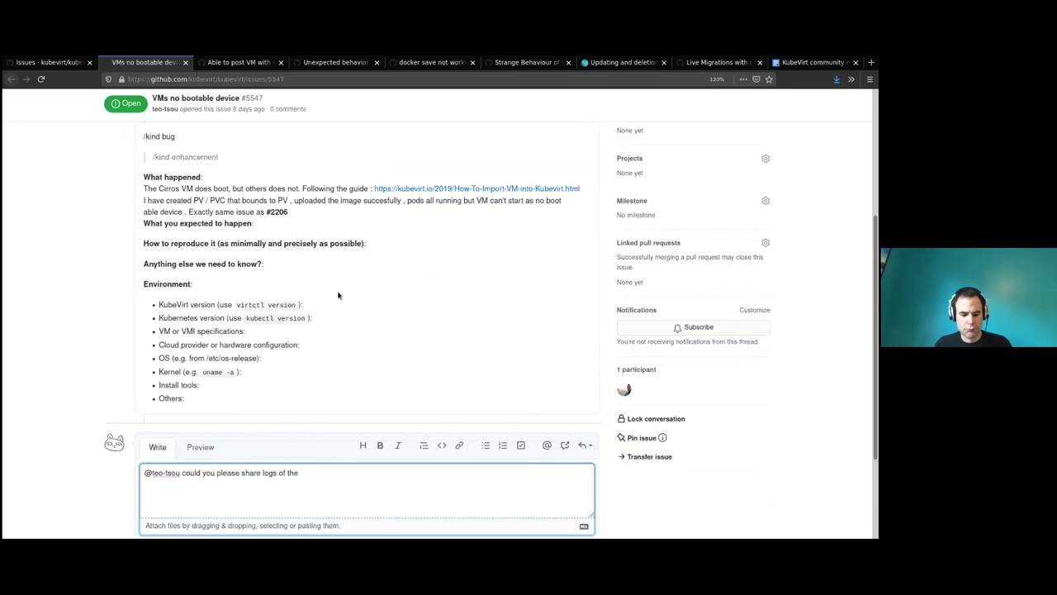
pyautogui.write(' virt-handler and virt-')
pyautogui.press('BackSpace')
pyautogui.press('BackSpace')
pyautogui.press('BackSpace')
pyautogui.press('BackSpace')
pyautogui.press('BackSpace')
pyautogui.press('BackSpace')
pyautogui.press('BackSpace')
pyautogui.press('BackSpace')
pyautogui.press('BackSpace')
pyautogui.press('BackSpace')
pyautogui.press('BackSpace')
pyautogui.press('BackSpace')
pyautogui.press('BackSpace')
pyautogui.press('BackSpace')
pyautogui.press('BackSpace')
pyautogui.press('BackSpace')
pyautogui.press('BackSpace')
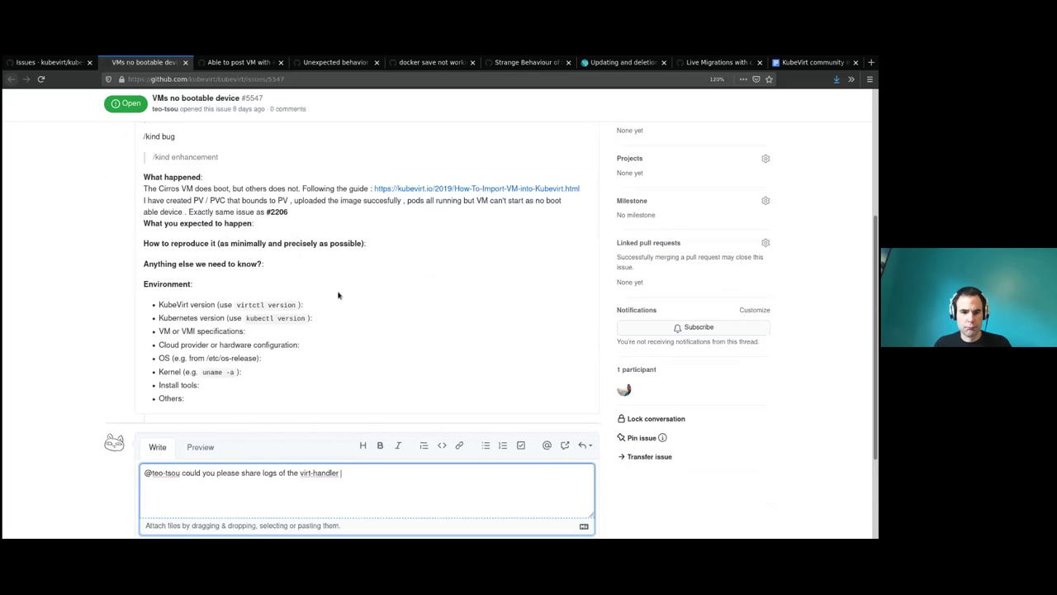
pyautogui.write('laundher')
pyautogui.press('BackSpace')
pyautogui.write('cher and virt-hand')
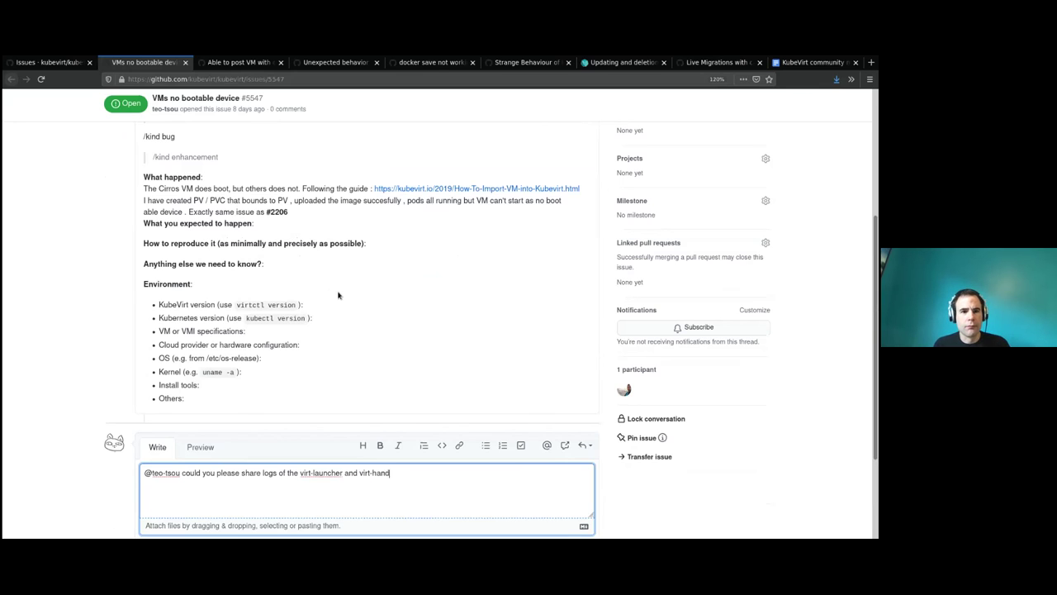
pyautogui.write('ler ?')
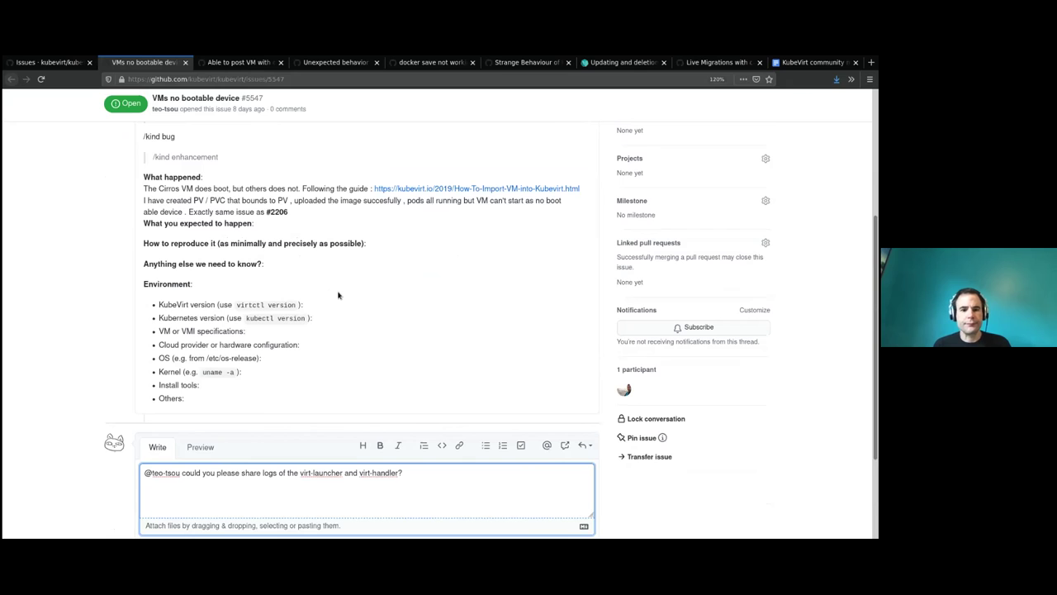
# Reread the issue's Cirros VM sentence, then return to the draft comment.
pyautogui.scroll(1, 119, 234)
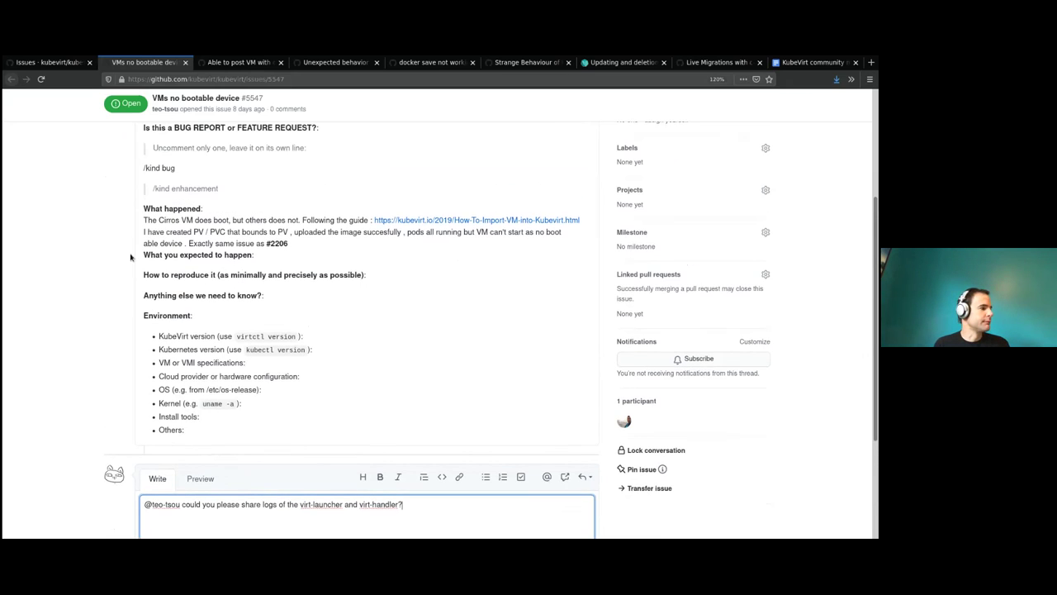
pyautogui.moveTo(170, 221); pyautogui.dragTo(287, 218)
pyautogui.click(289, 220)
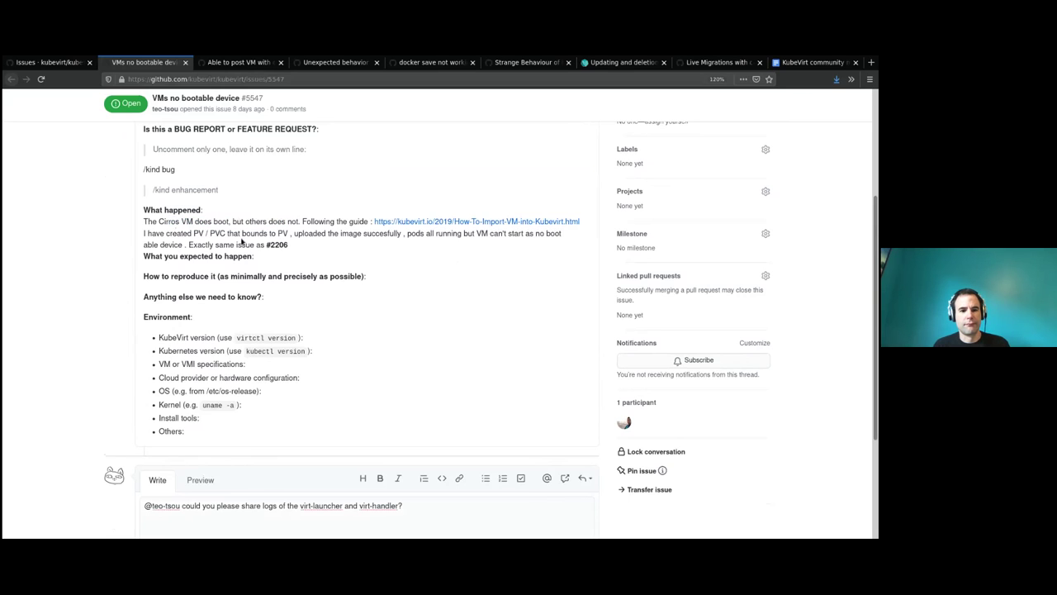
pyautogui.scroll(-1, 242, 240)
pyautogui.click(422, 476)
pyautogui.click(466, 189)
# Read the linked 'How to import VM into KubeVirt' guide in a new tab, then resume the comment.
pyautogui.click(203, 79)
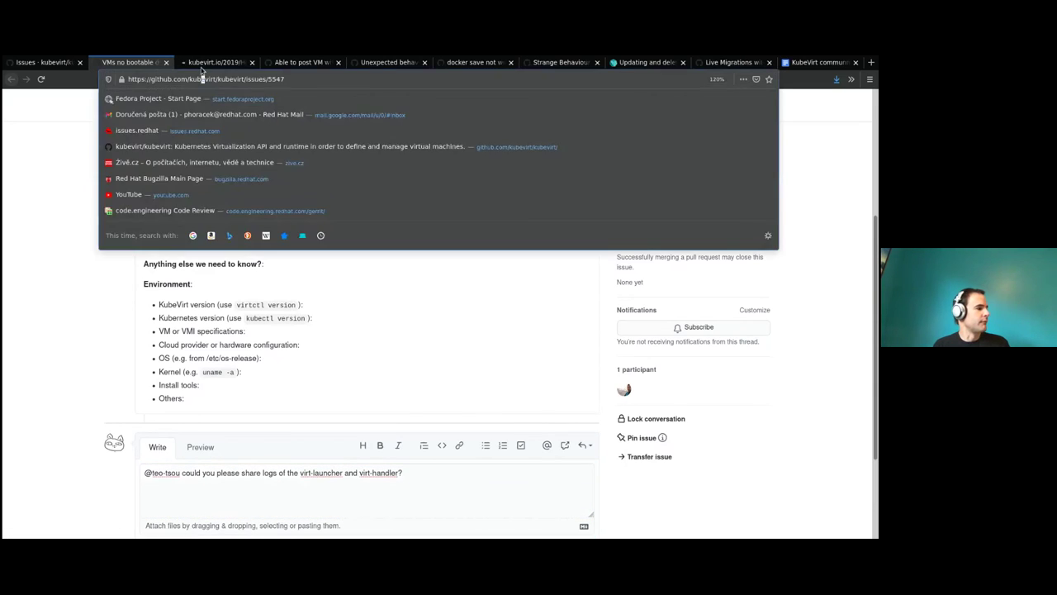
pyautogui.click(184, 69)
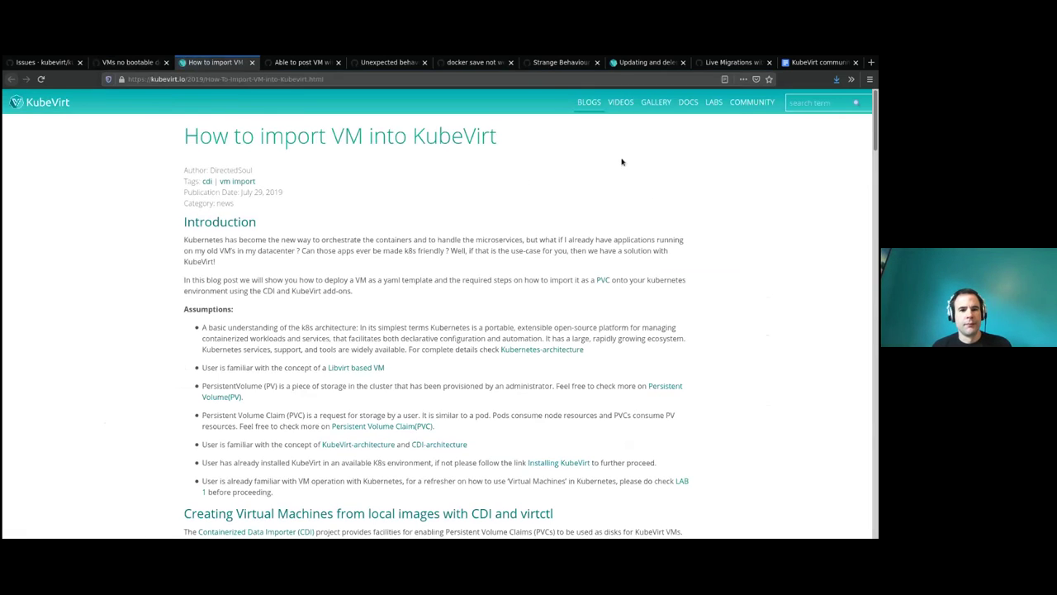
pyautogui.moveTo(875, 124); pyautogui.dragTo(877, 506)
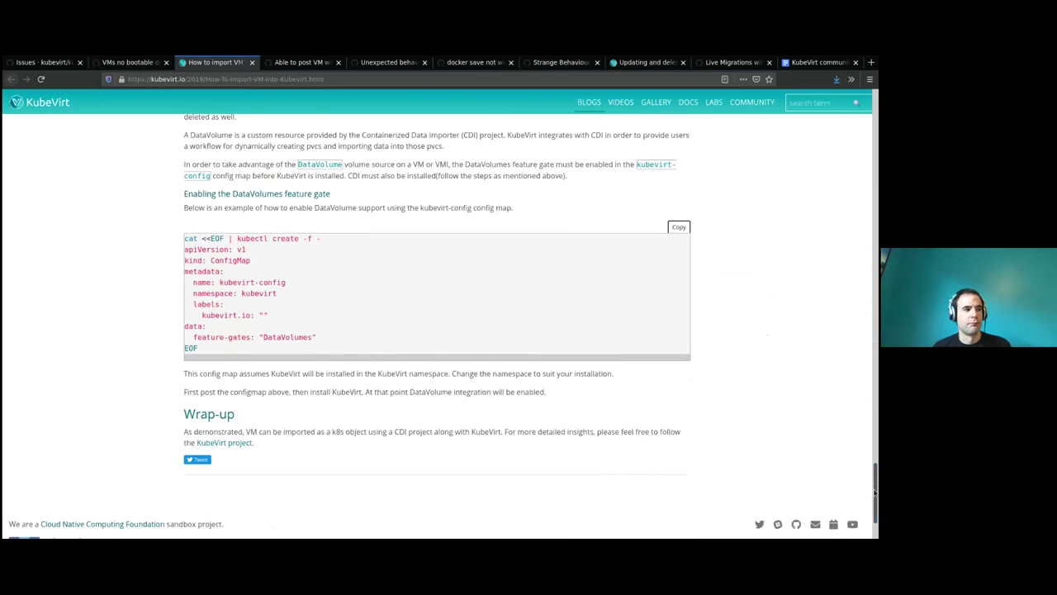
pyautogui.hotkey('ctrl', 'pageup')
pyautogui.click(478, 484)
# Post a comment on issue #5547 asking whether following the linked how-to is a reproducer.
pyautogui.write('Is following the linked')
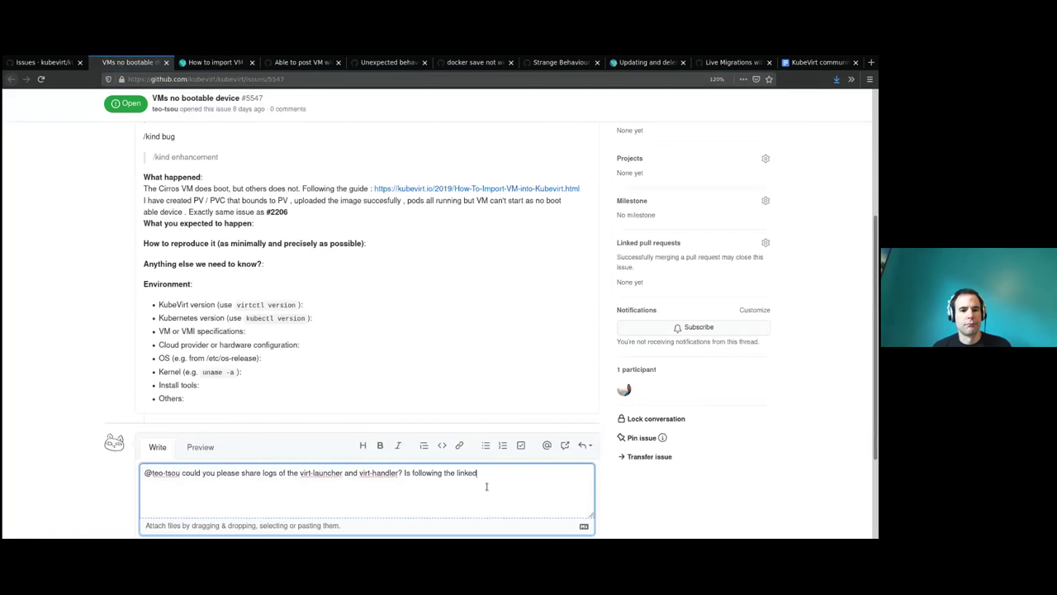
pyautogui.write(' how-to reproduc')
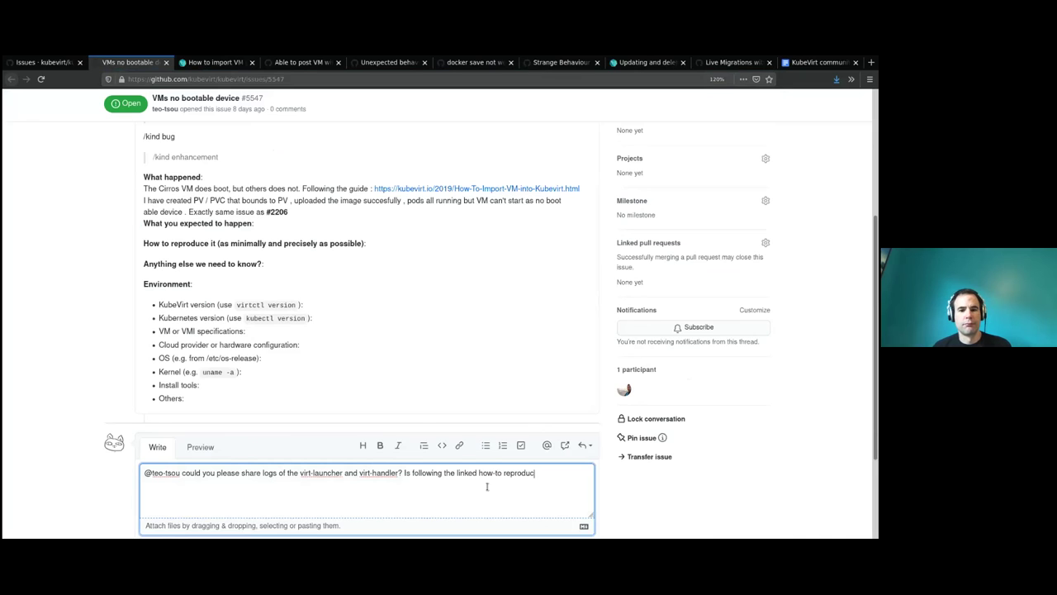
pyautogui.press('BackSpace')
pyautogui.press('BackSpace')
pyautogui.press('BackSpace')
pyautogui.press('BackSpace')
pyautogui.press('BackSpace')
pyautogui.press('BackSpace')
pyautogui.press('BackSpace')
pyautogui.press('BackSpace')
pyautogui.write('a reprodu')
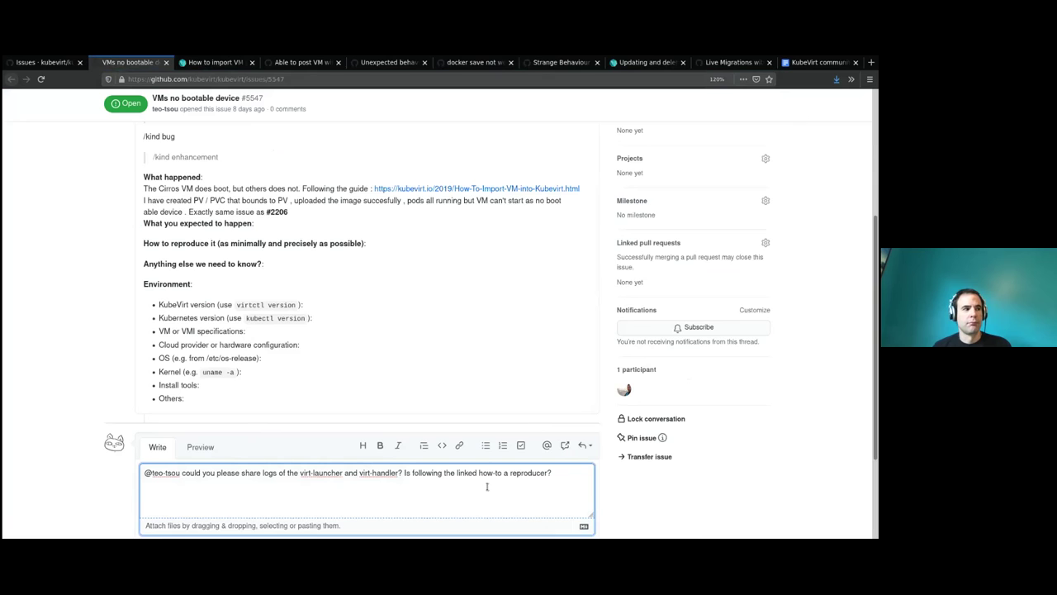
pyautogui.hotkey('ctrl', 'Return')
# Label issue #5547 triage/needs-information and return to the issues list.
pyautogui.scroll(2, 663, 372)
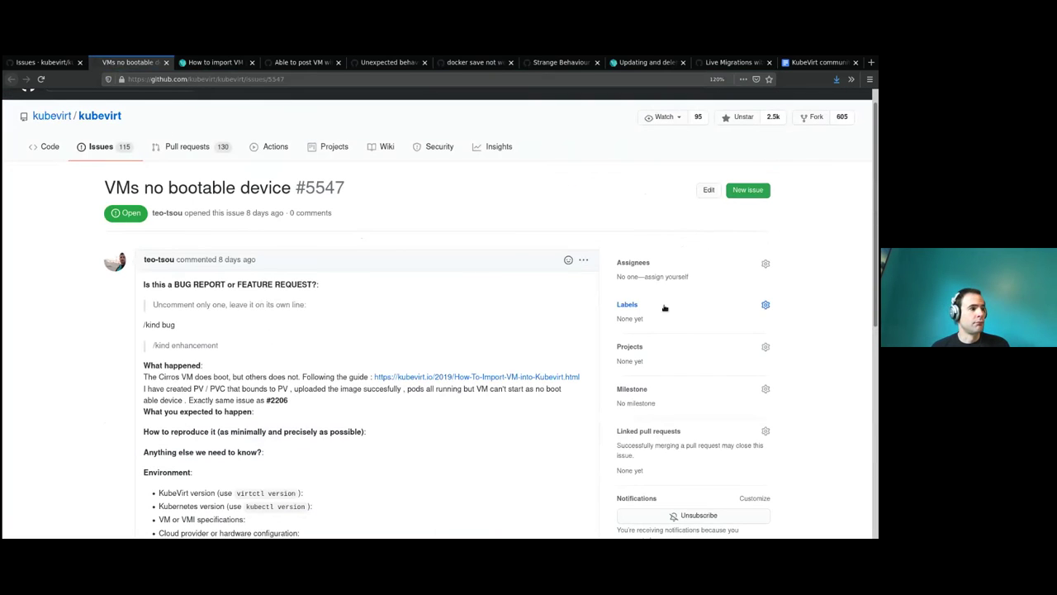
pyautogui.click(665, 308)
pyautogui.scroll(-2, 681, 396)
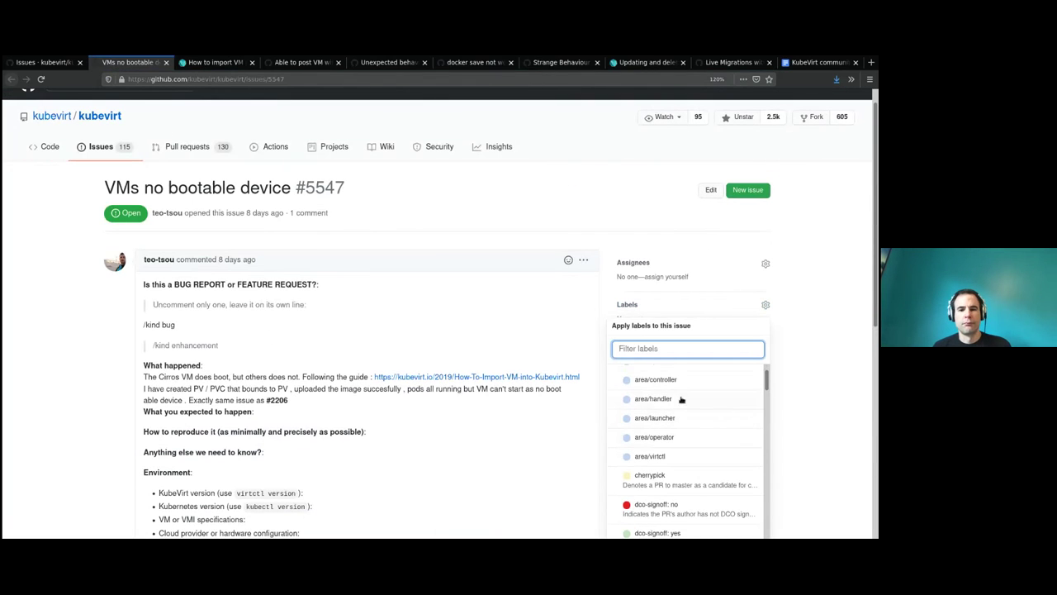
pyautogui.write('tria')
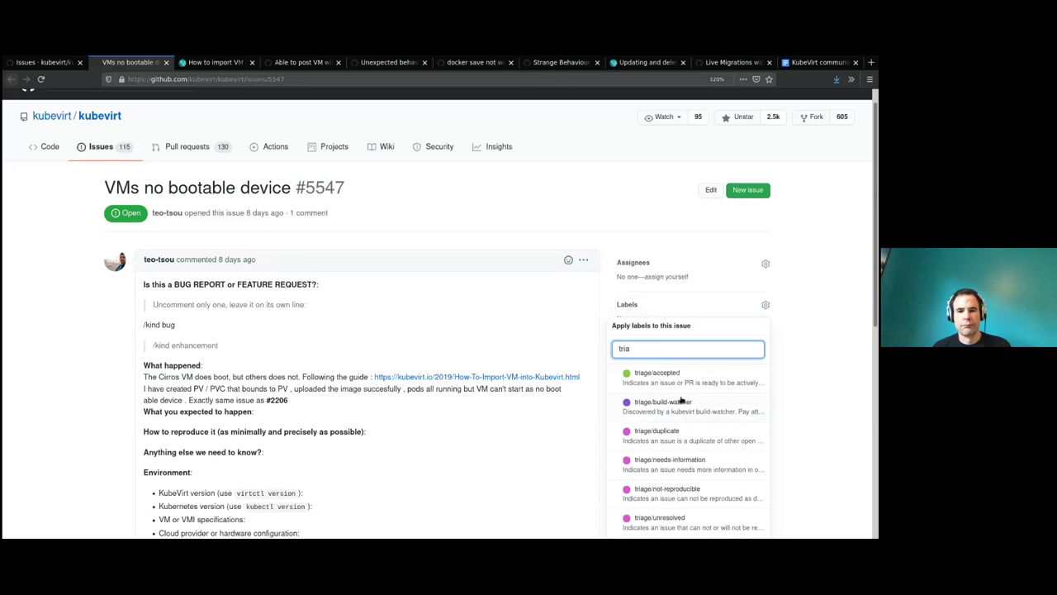
pyautogui.scroll(-2, 694, 402)
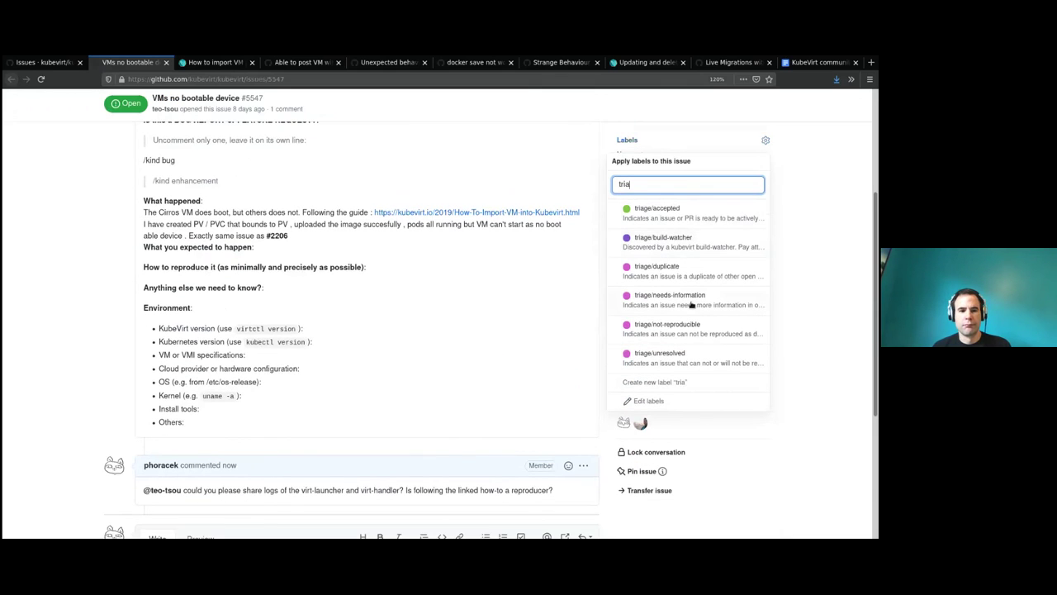
pyautogui.click(687, 303)
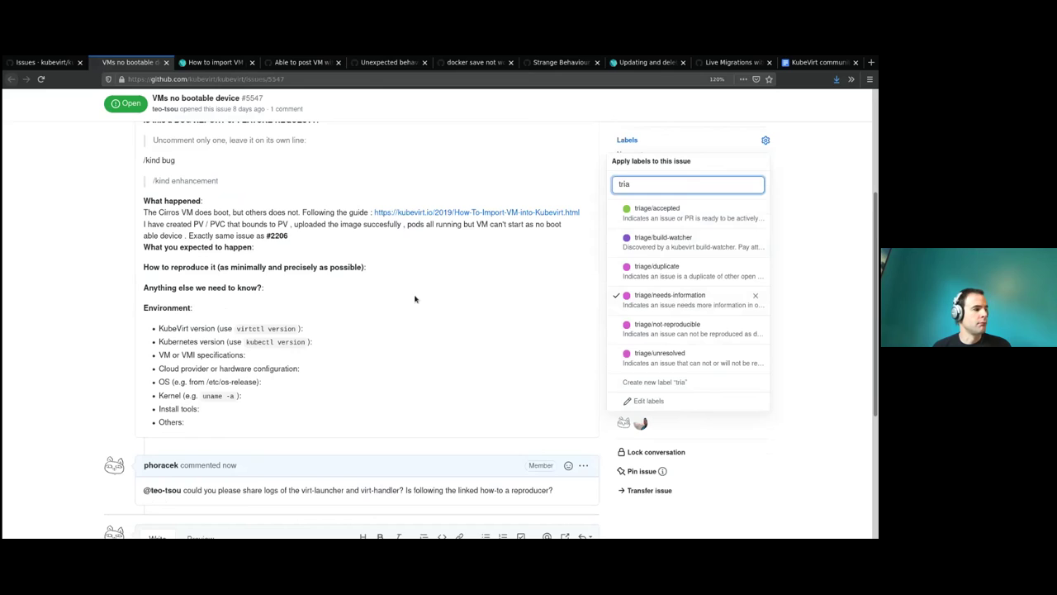
pyautogui.click(119, 245)
pyautogui.click(41, 62)
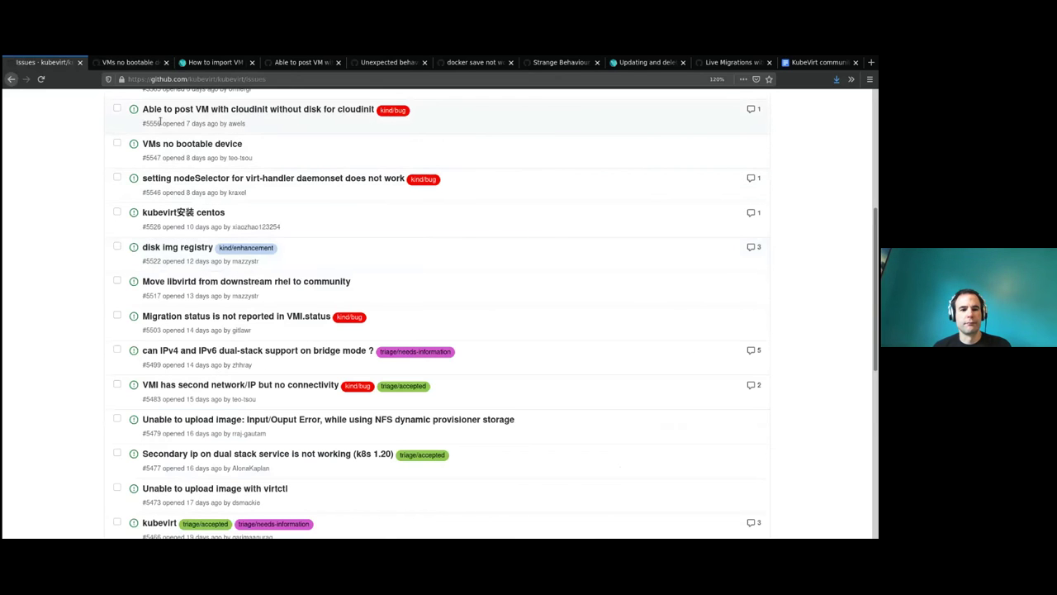
# Open the nodeSelector virt-handler daemonset issue #5546 in its own tab.
pyautogui.moveTo(183, 182)
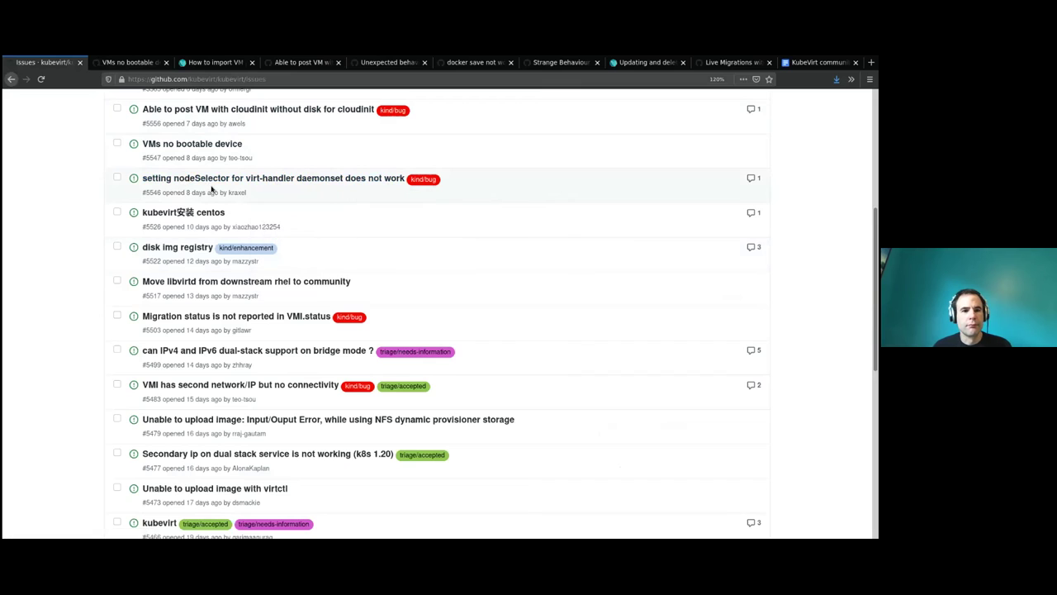
pyautogui.middleClick(215, 181)
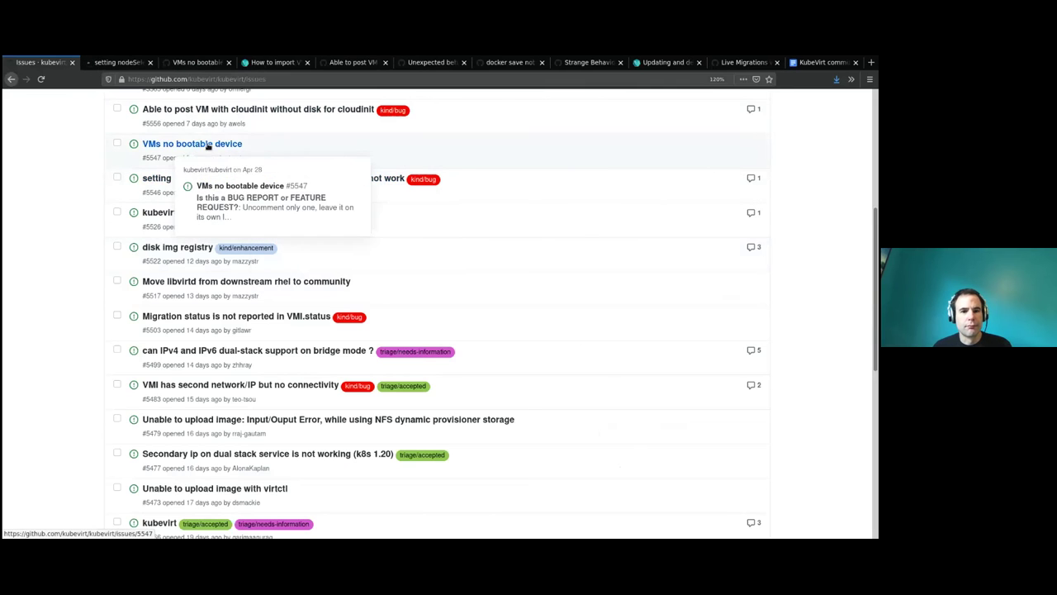
pyautogui.middleClick(132, 61)
pyautogui.middleClick(182, 144)
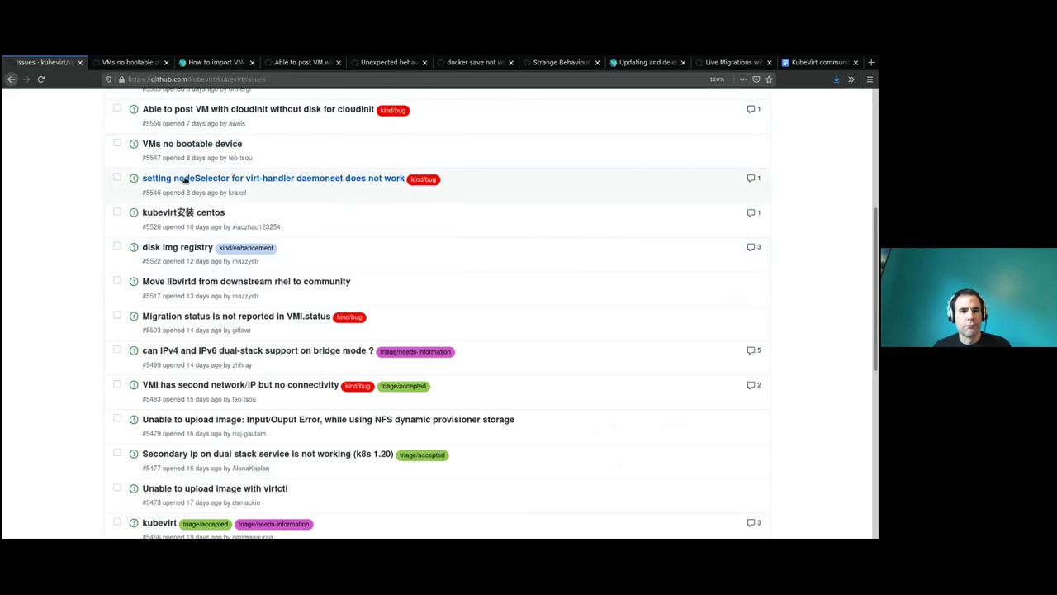
pyautogui.middleClick(186, 180)
pyautogui.click(119, 63)
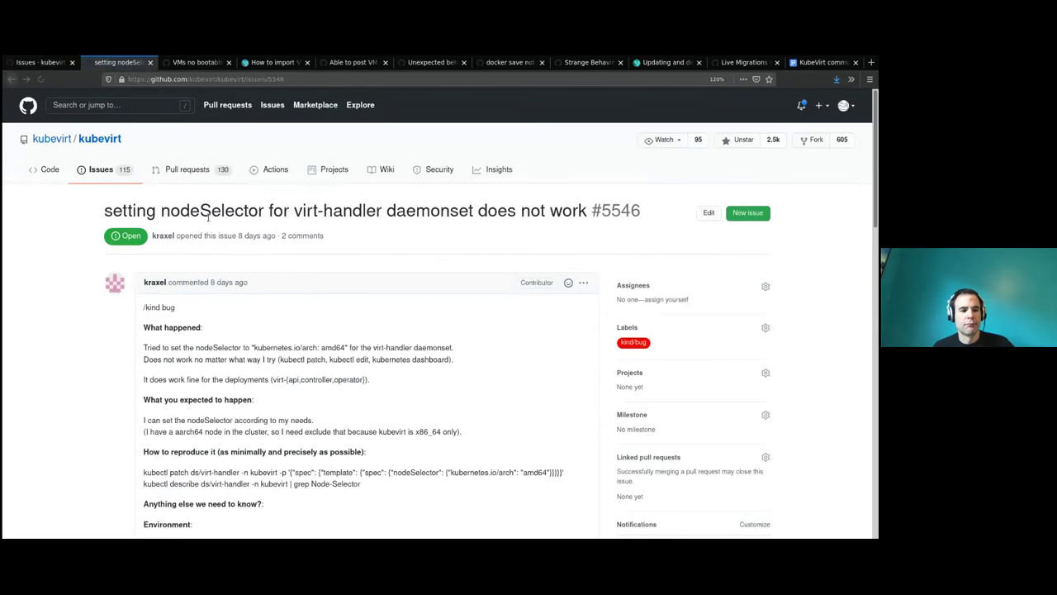
# Read through issue #5546's description and its three comments.
pyautogui.moveTo(105, 210); pyautogui.dragTo(284, 212)
pyautogui.click(286, 213)
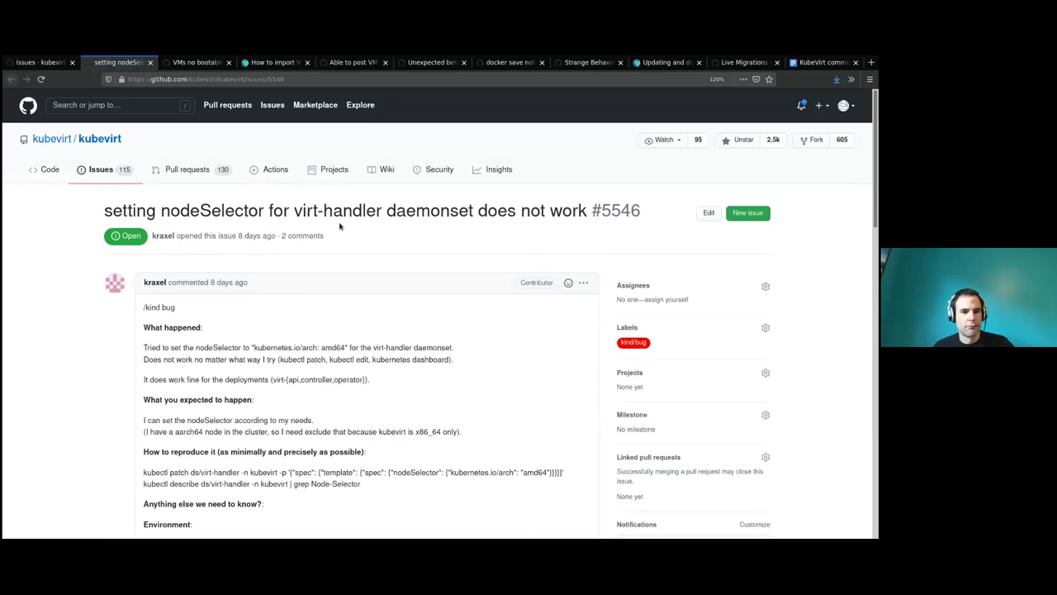
pyautogui.scroll(-1, 367, 273)
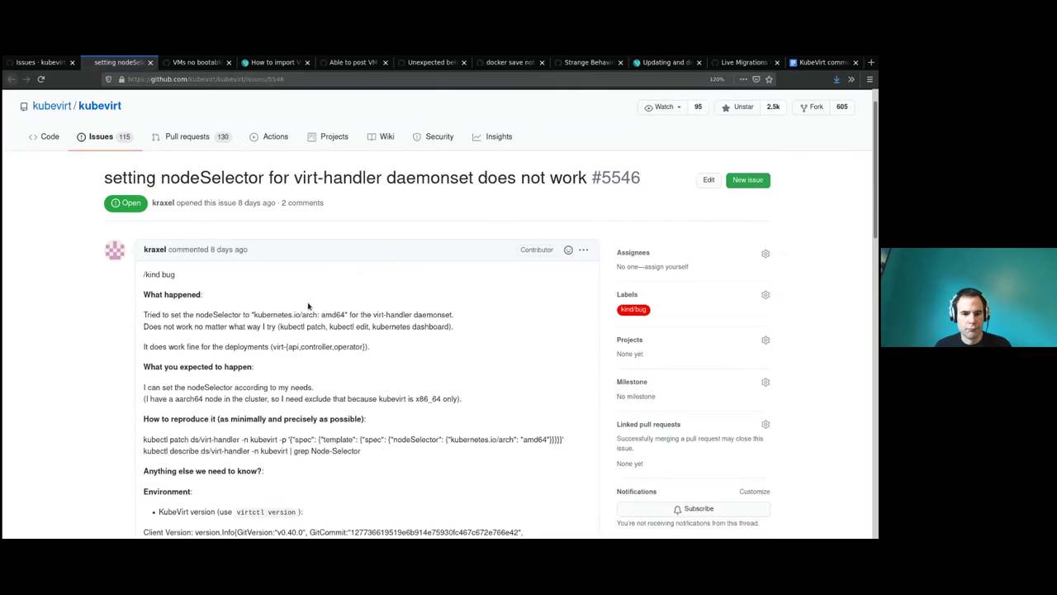
pyautogui.scroll(-5, 308, 307)
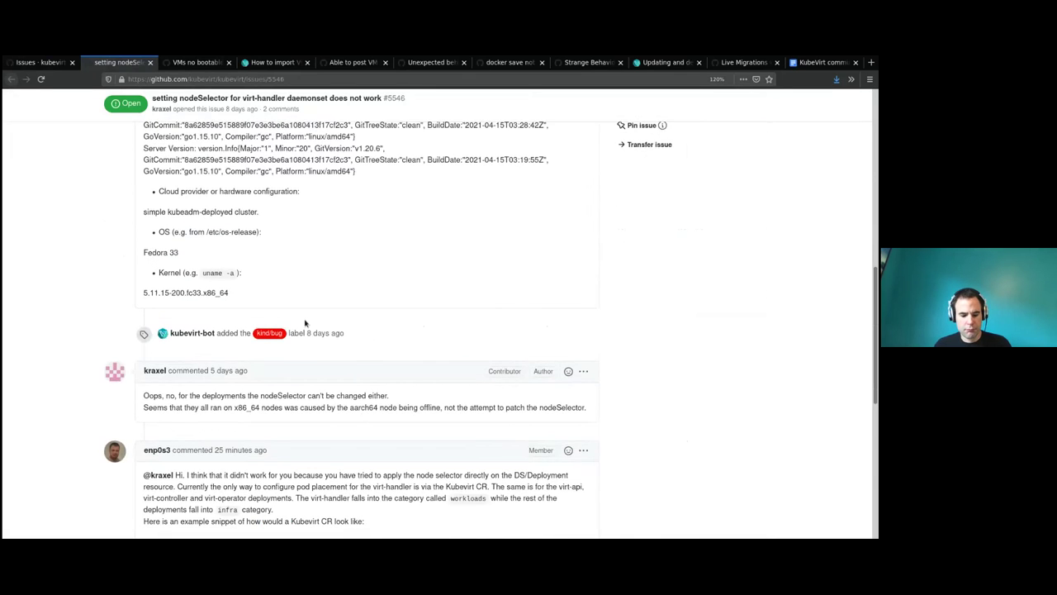
pyautogui.scroll(-3, 306, 327)
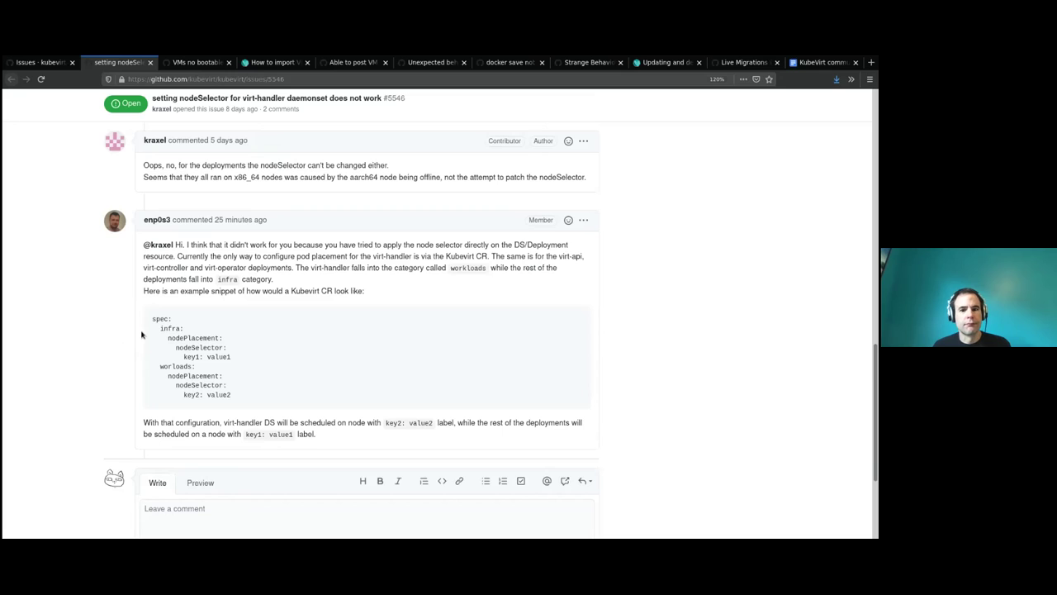
pyautogui.scroll(-1, 142, 334)
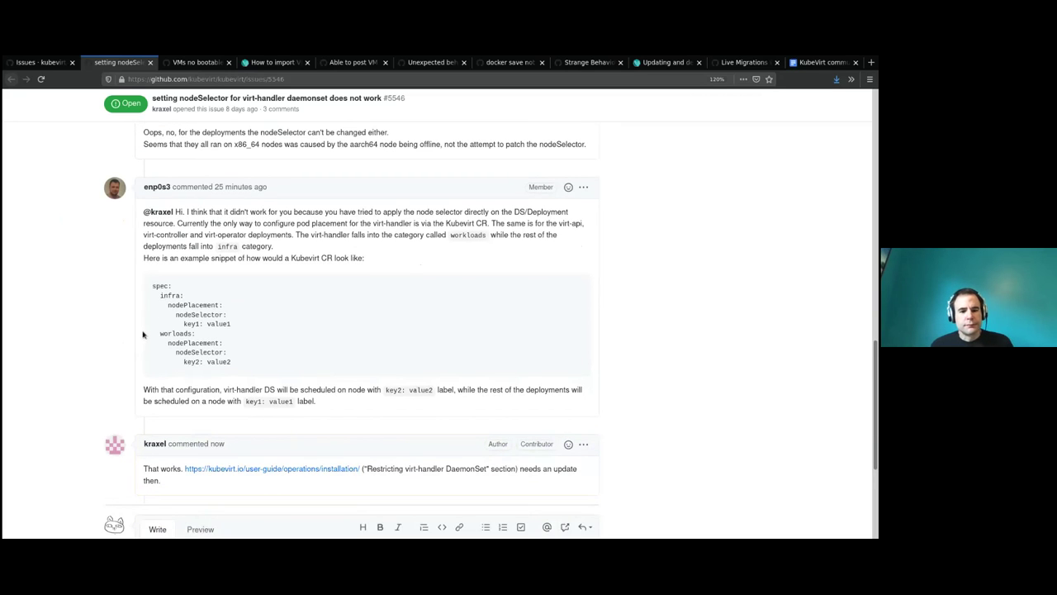
pyautogui.scroll(-1, 142, 335)
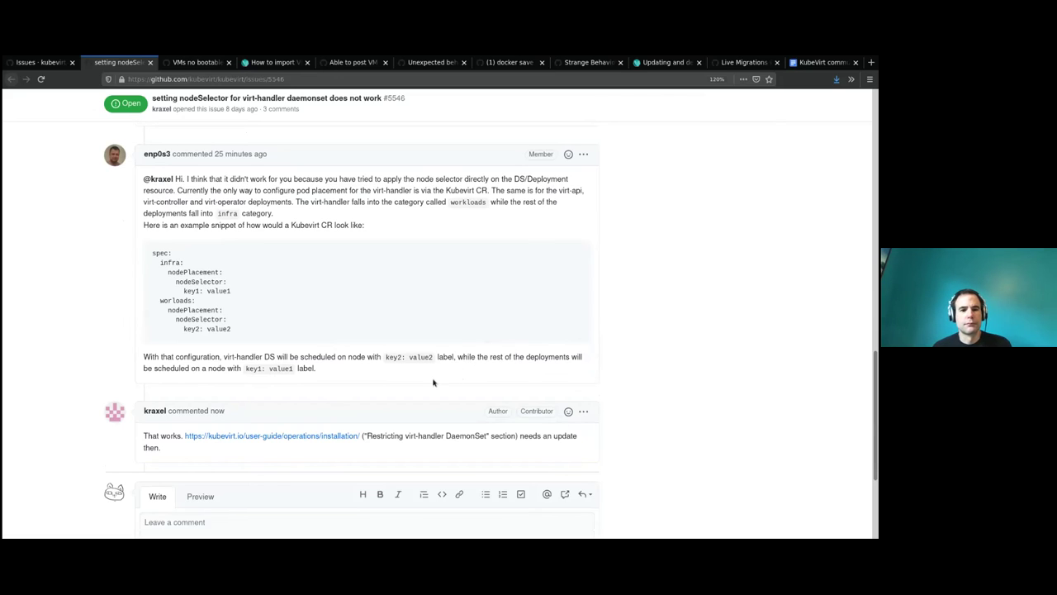
pyautogui.scroll(2, 358, 422)
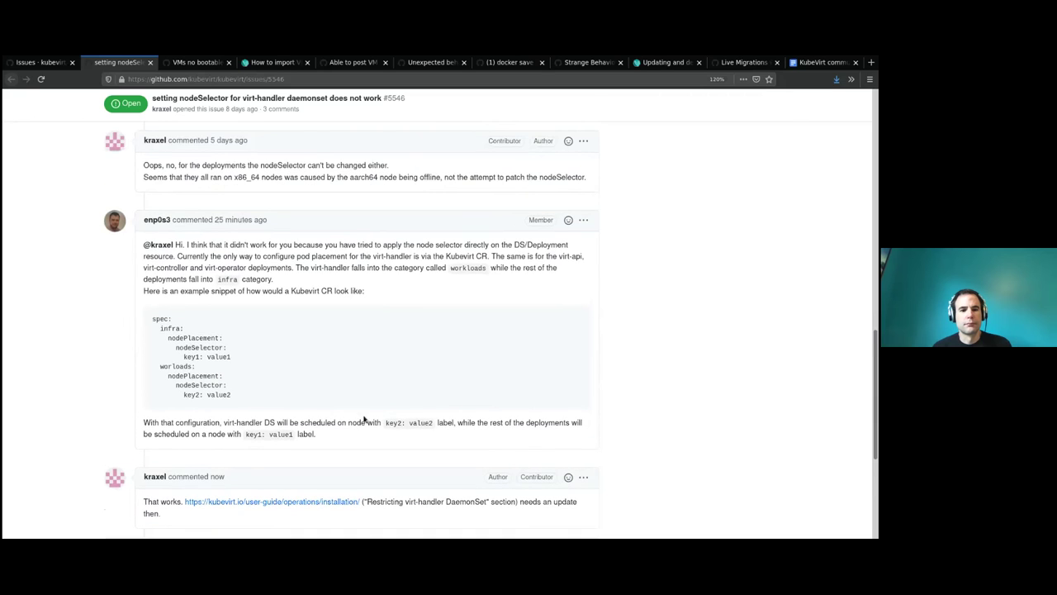
pyautogui.scroll(15, 365, 421)
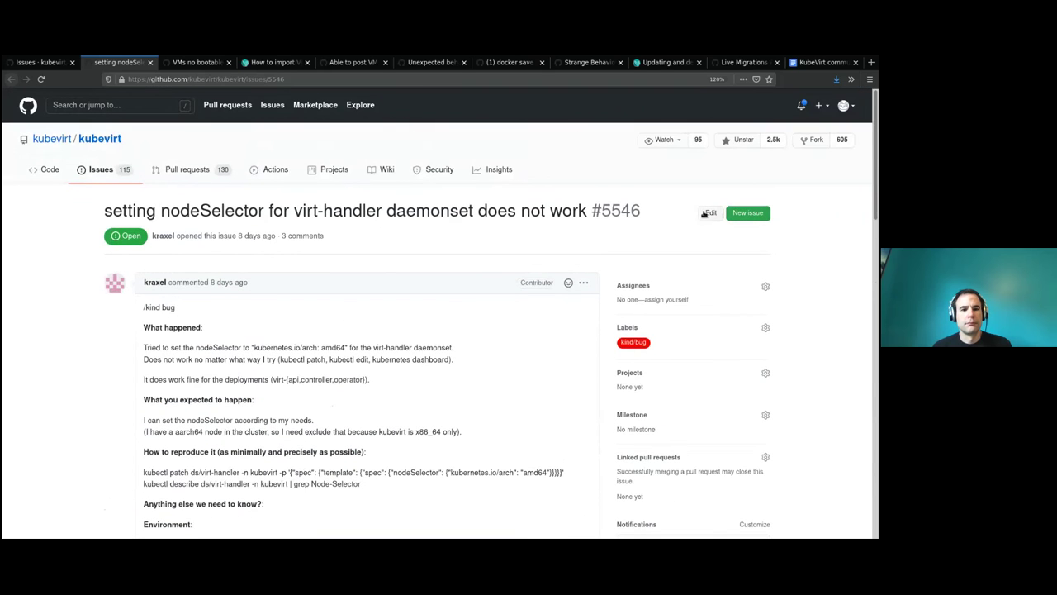
pyautogui.click(711, 212)
pyautogui.tripleClick(374, 213)
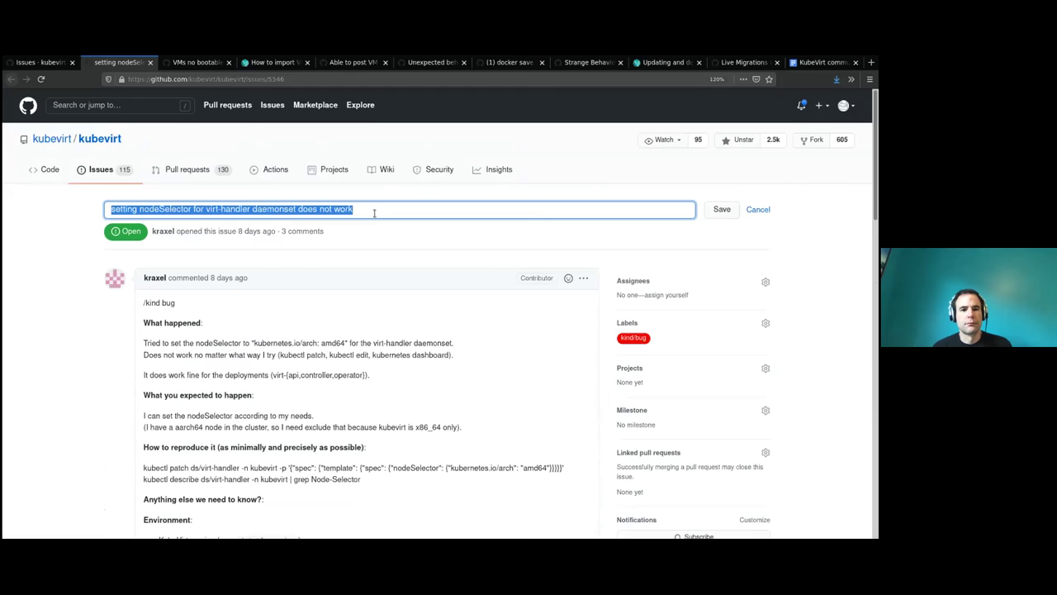
pyautogui.click(400, 243)
pyautogui.click(384, 213)
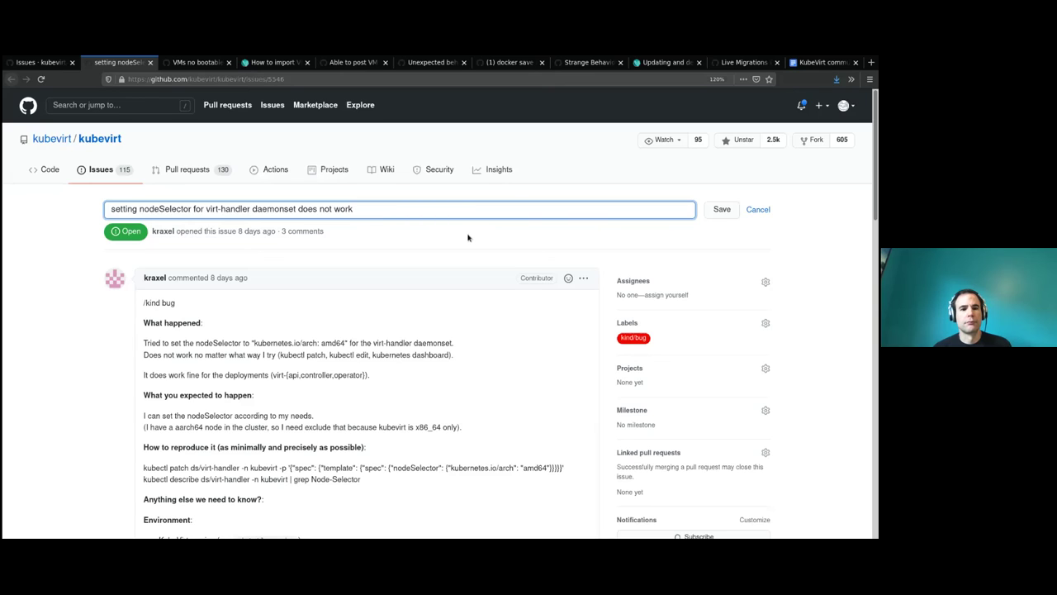
pyautogui.hotkey('ctrl', 'a')
pyautogui.press('BackSpace')
pyautogui.write('Document')
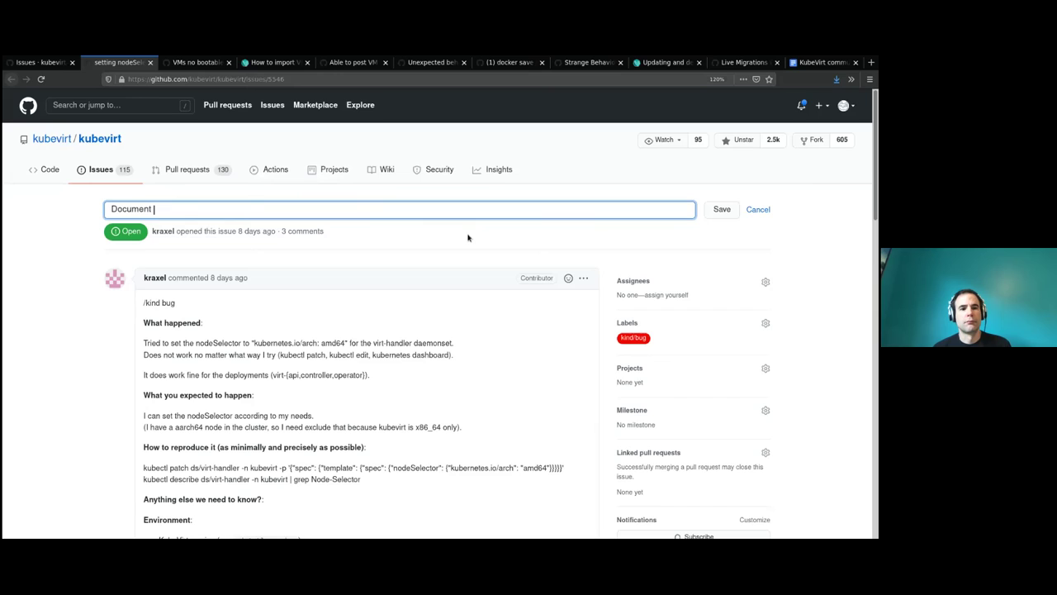
pyautogui.write(' how to')
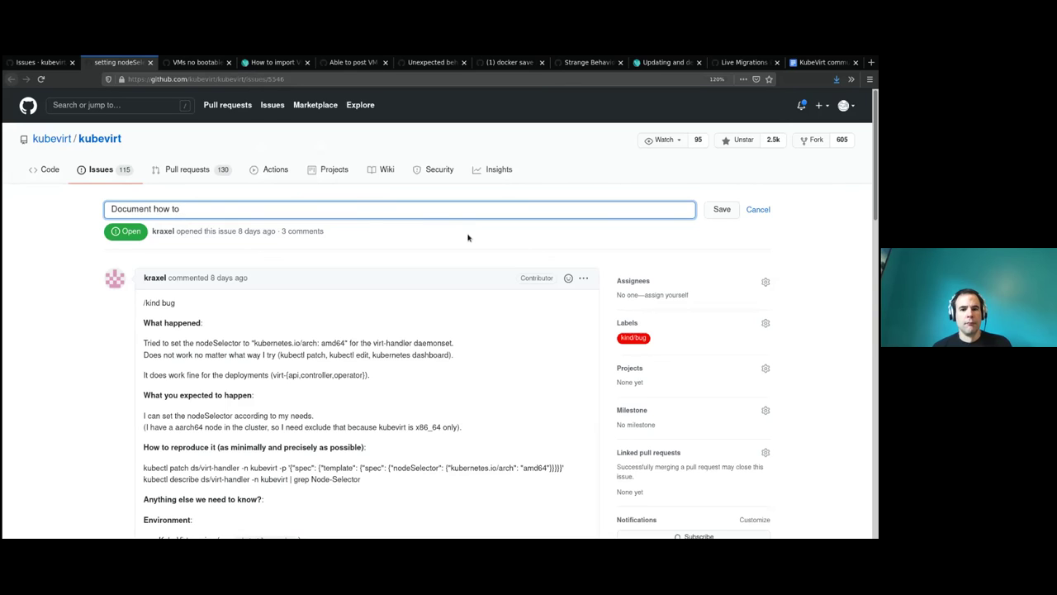
pyautogui.click(758, 209)
pyautogui.scroll(-3, 715, 347)
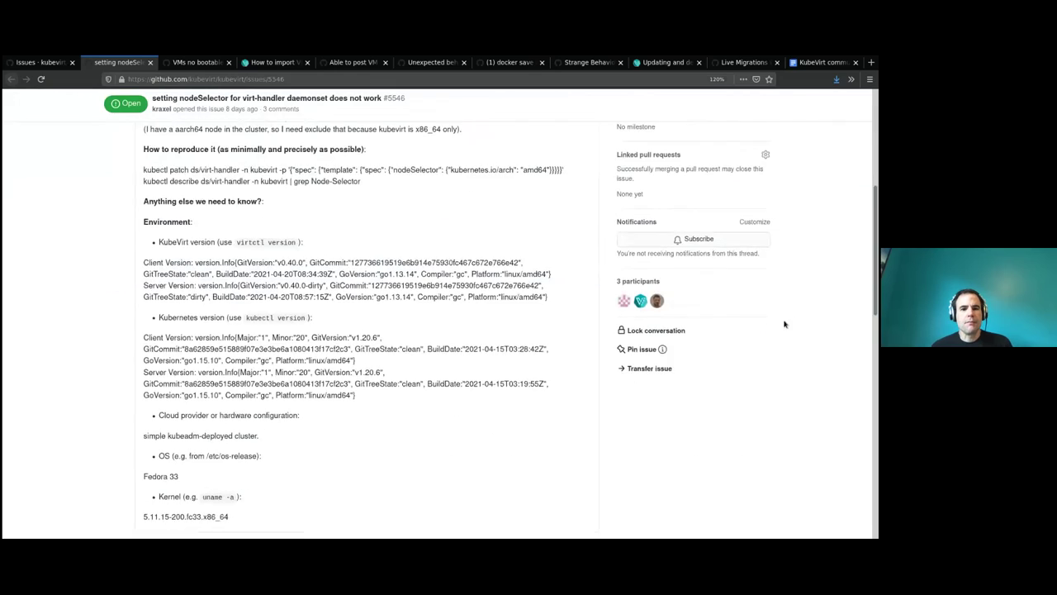
pyautogui.scroll(-10, 785, 324)
pyautogui.scroll(-2, 322, 438)
# Reply to the reporter on #5546 with thanks, a request to close it, and a promised docs RFE.
pyautogui.click(314, 429)
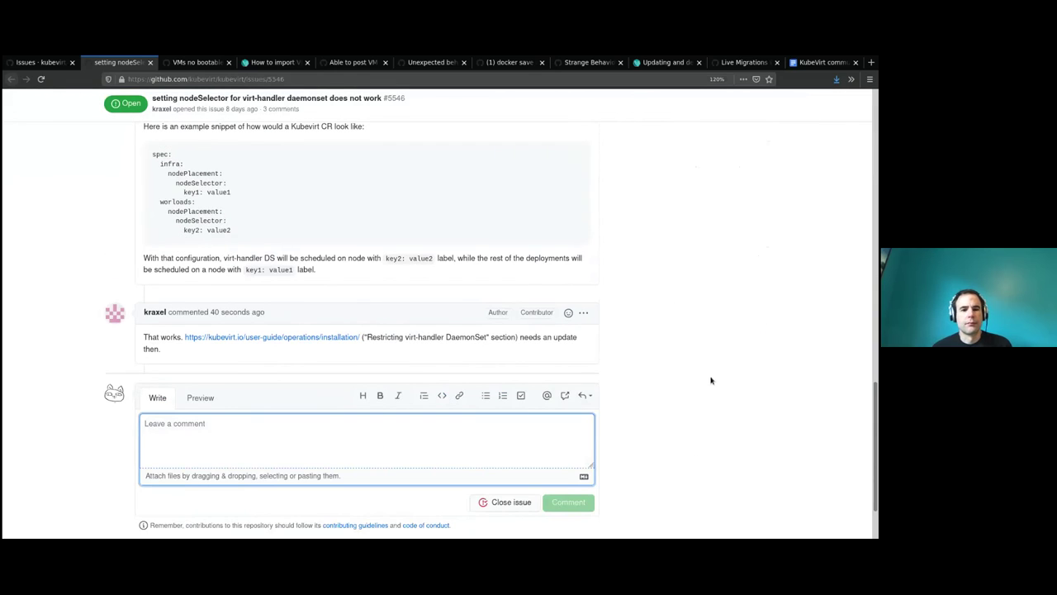
pyautogui.write('@kraxel')
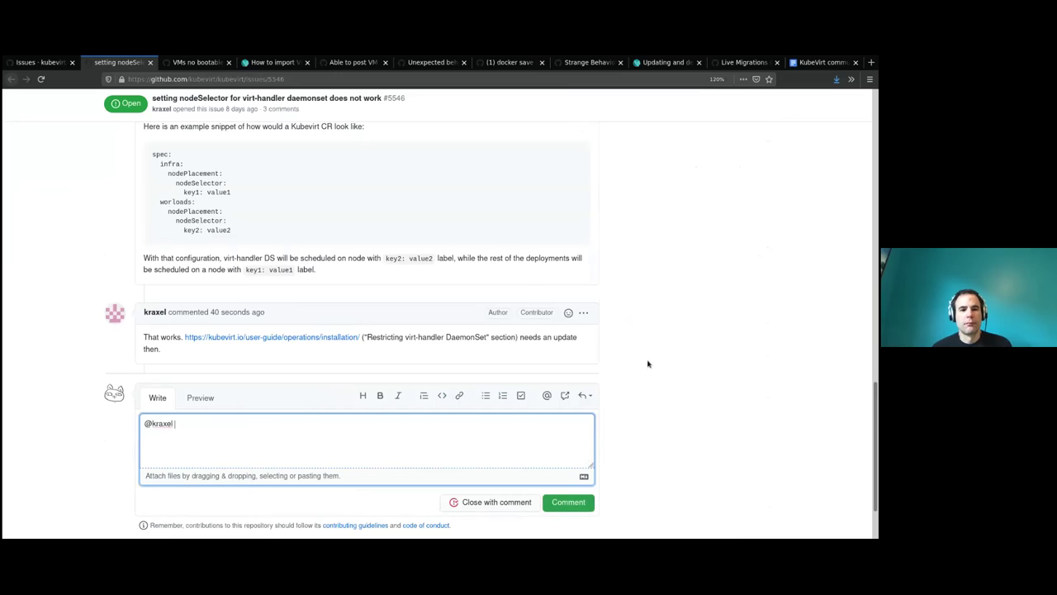
pyautogui.write('thank')
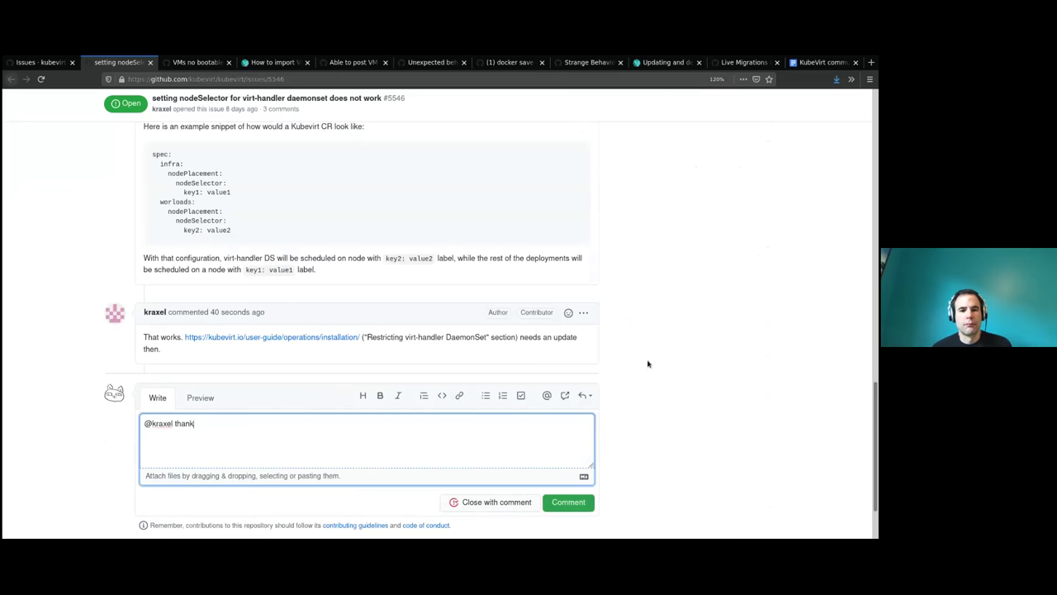
pyautogui.write('s for checking.')
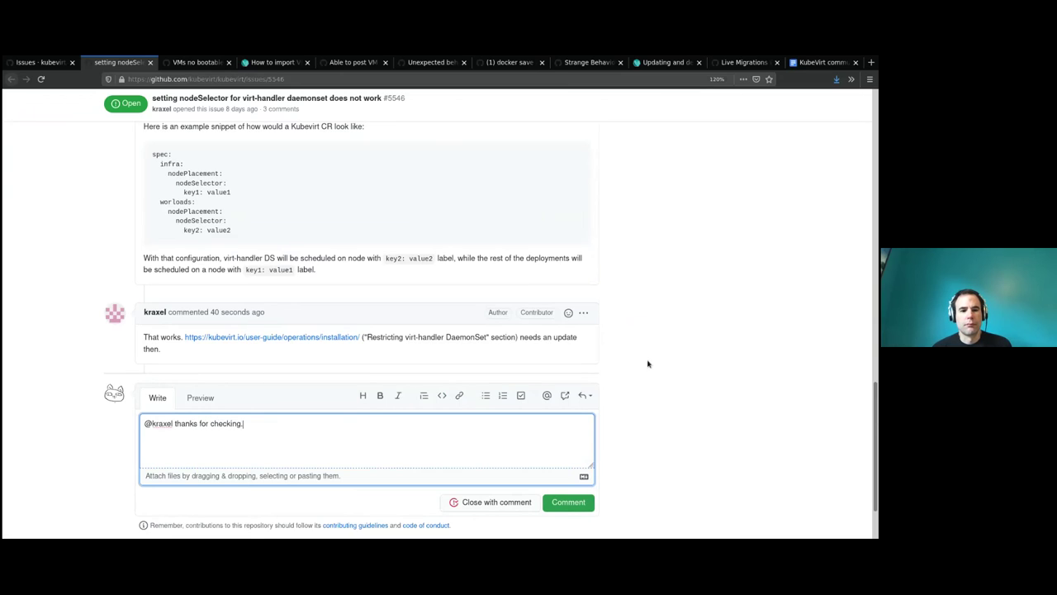
pyautogui.write(' Could you pl')
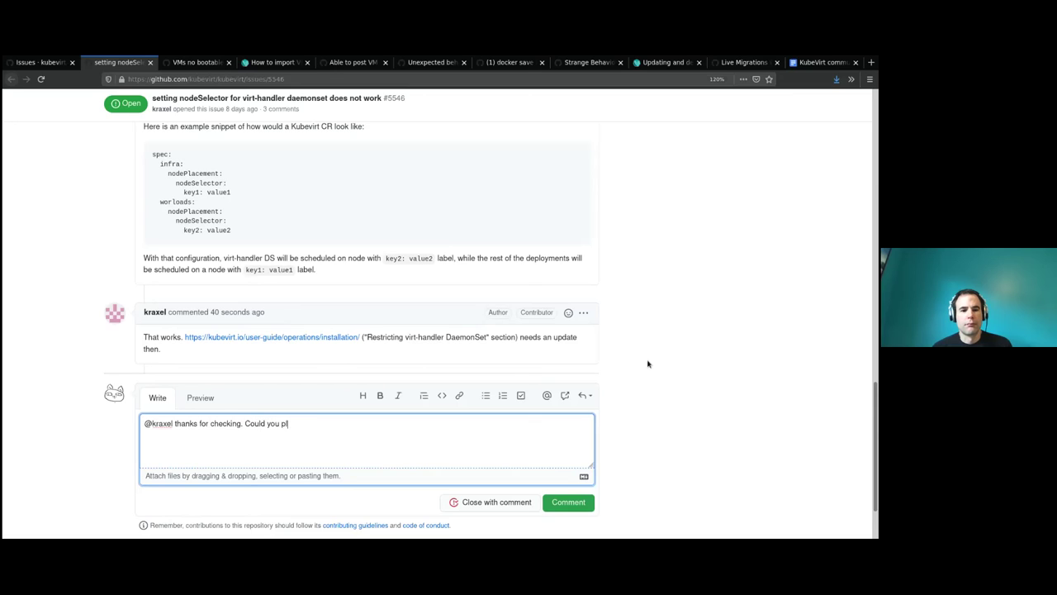
pyautogui.write('ease close this issue')
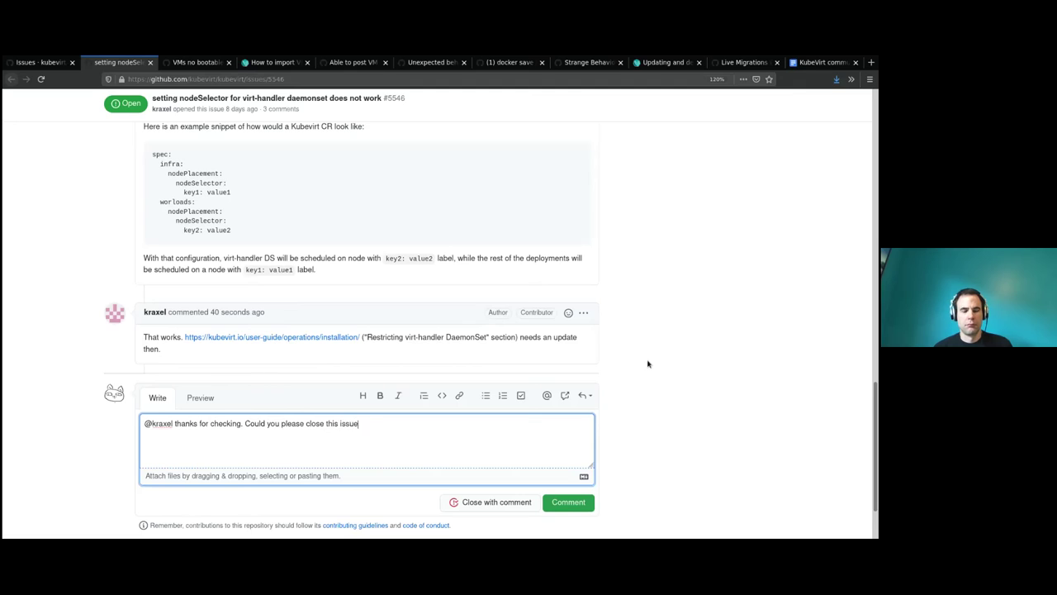
pyautogui.write(' then, we would o')
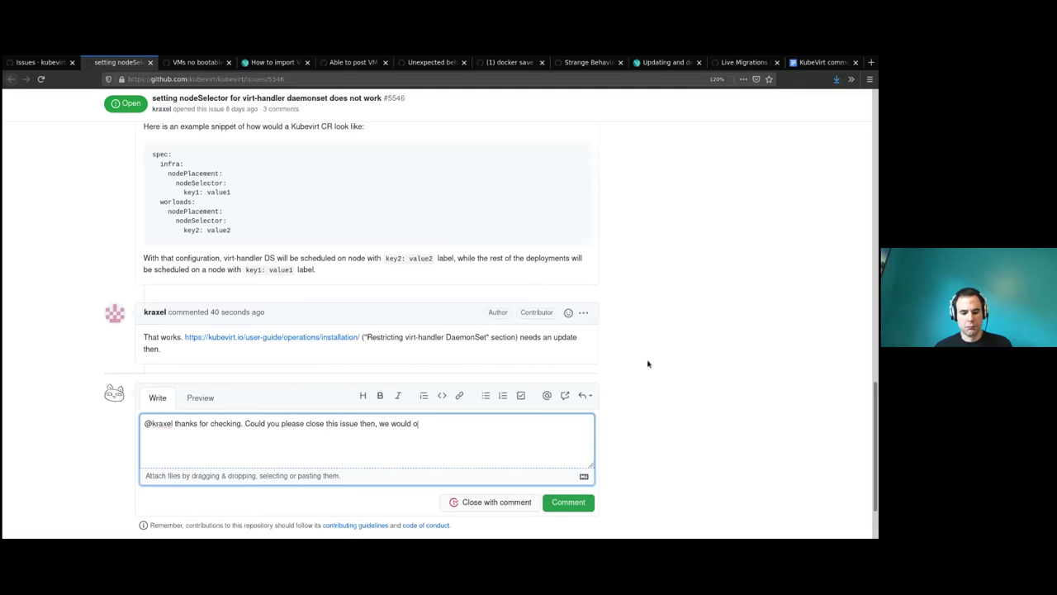
pyautogui.write('pen a fol')
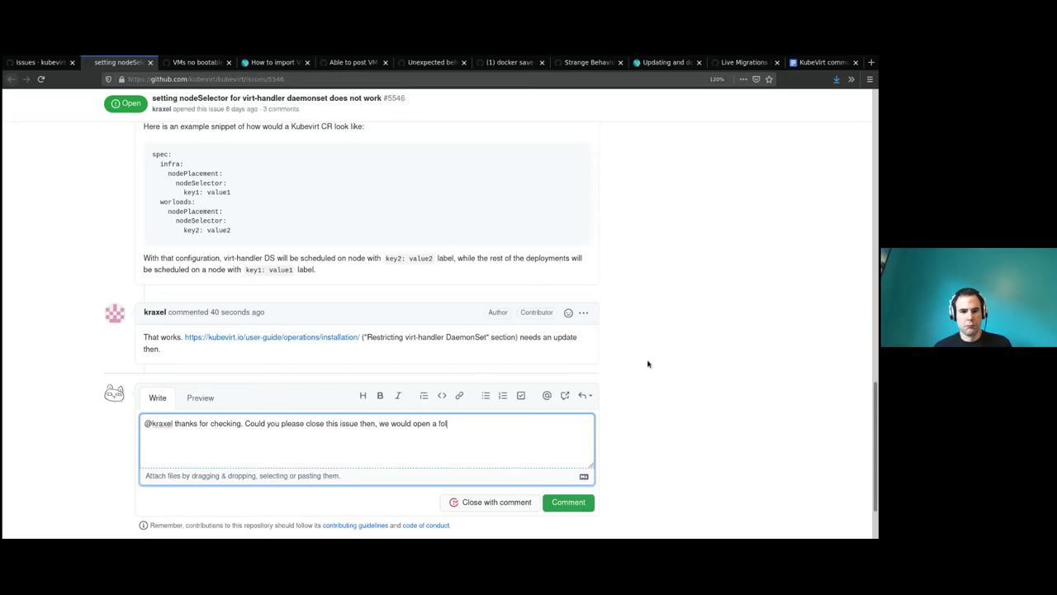
pyautogui.write('low-up RFE for docs.')
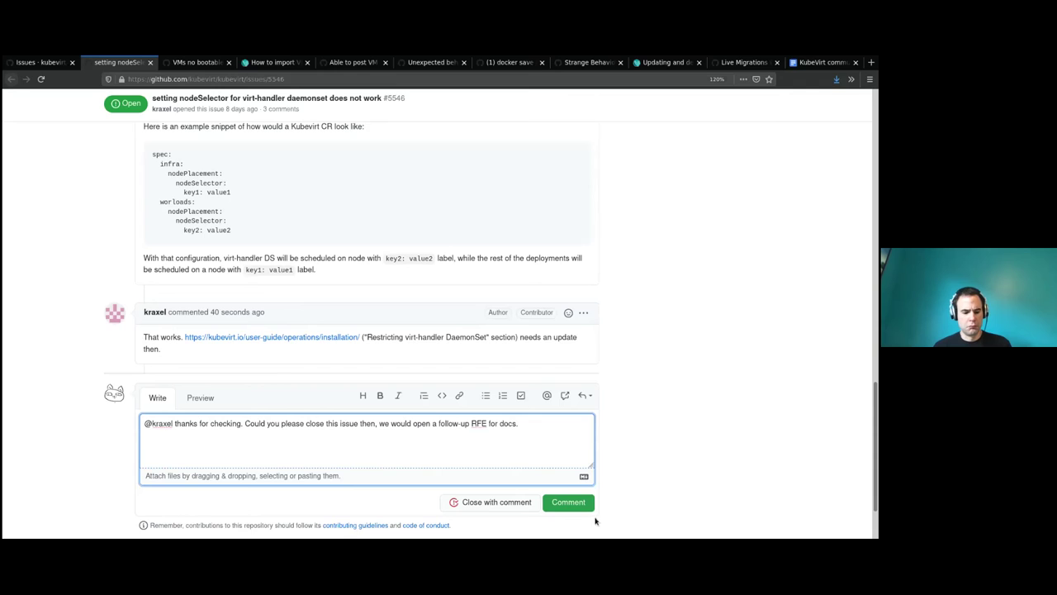
pyautogui.click(587, 505)
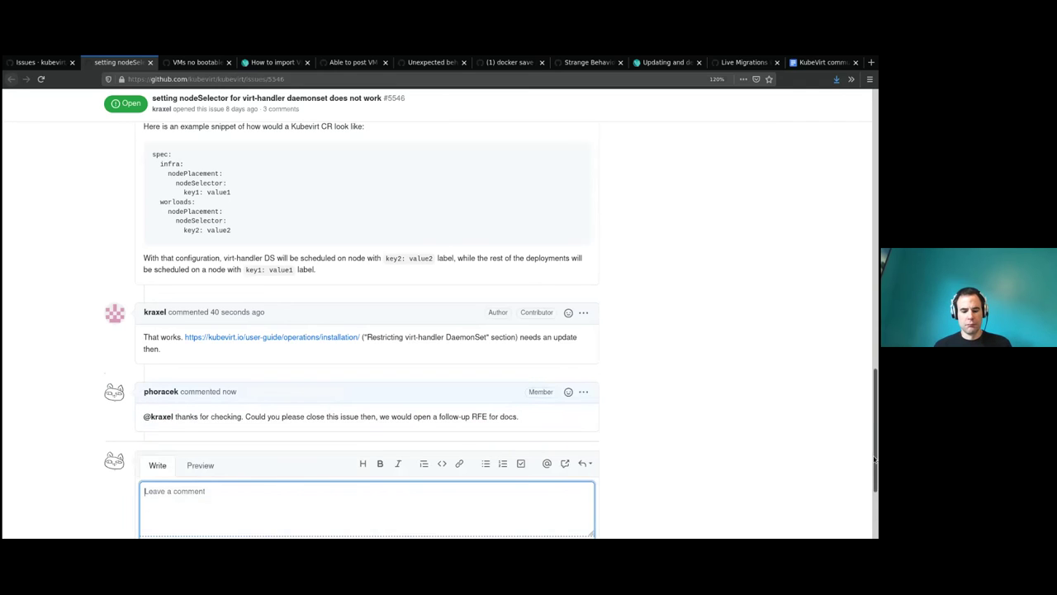
# Add the triage/accepted label to issue #5546, then go back to the issues list.
pyautogui.moveTo(875, 459); pyautogui.dragTo(841, 132)
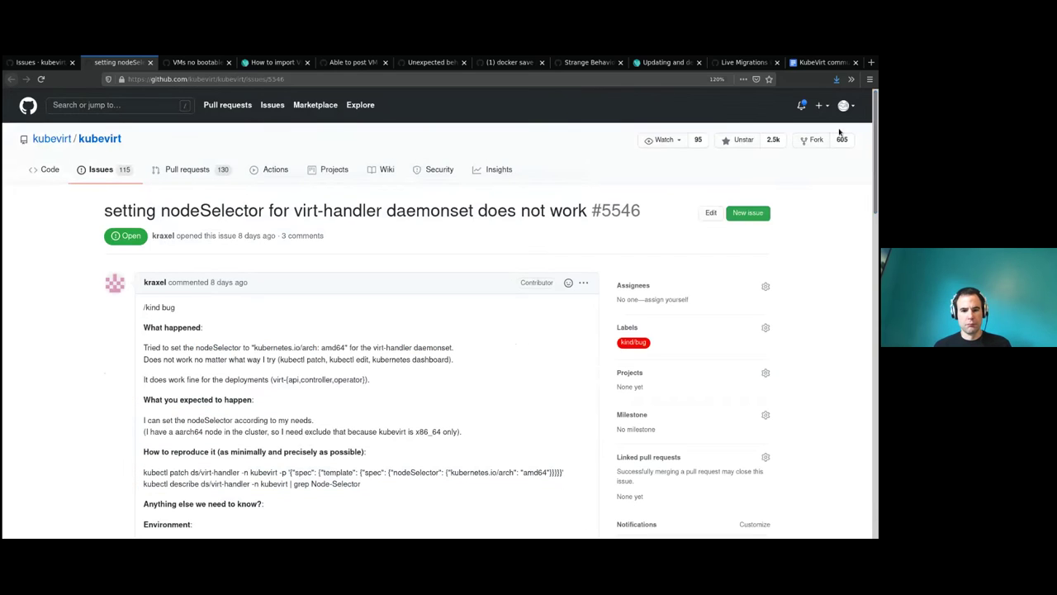
pyautogui.click(654, 332)
pyautogui.click(656, 333)
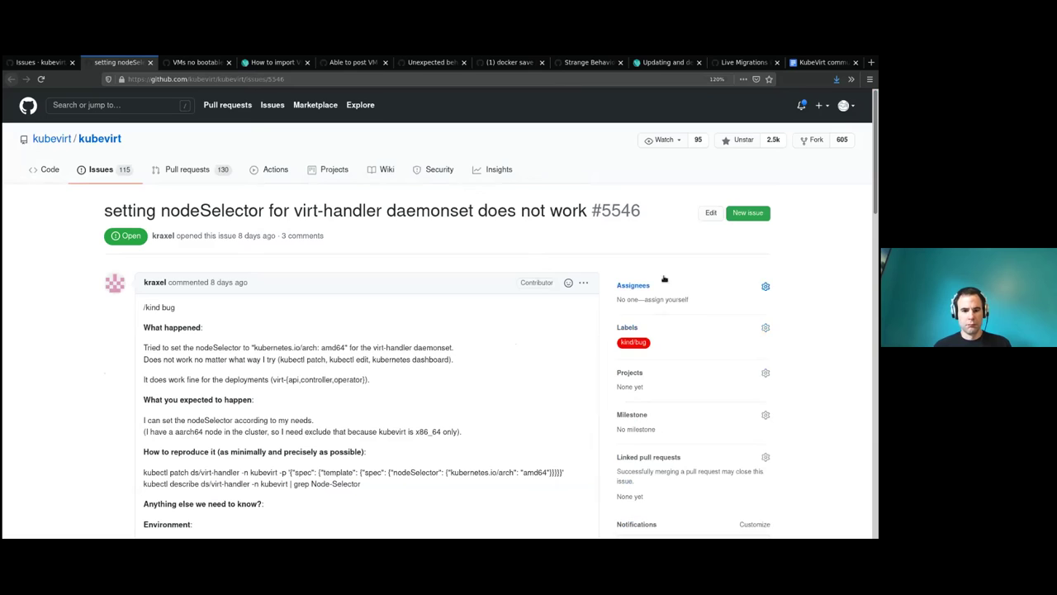
pyautogui.click(639, 334)
pyautogui.click(641, 333)
pyautogui.click(640, 332)
pyautogui.write('acce')
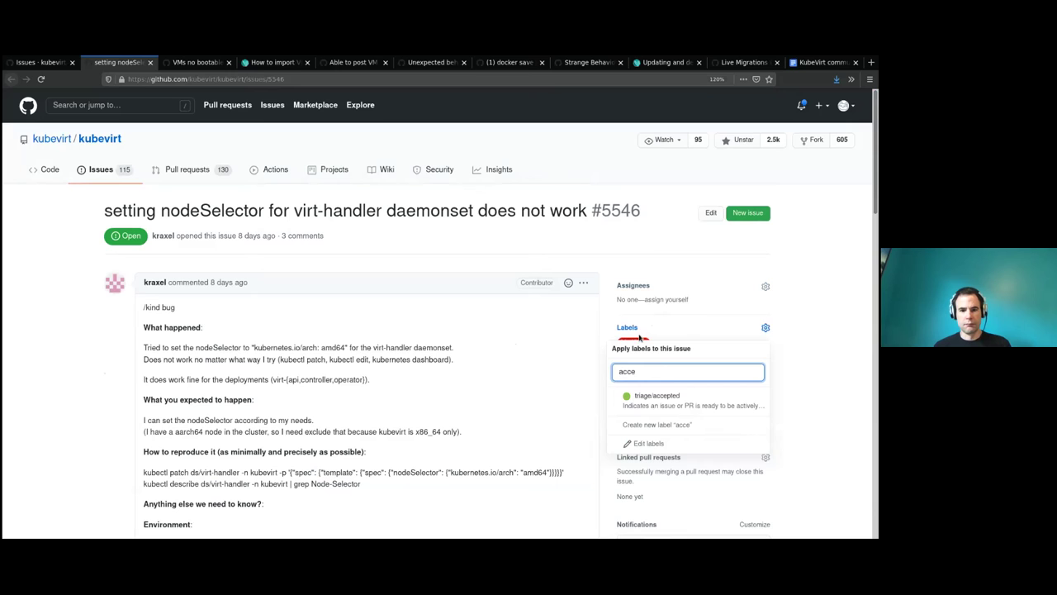
pyautogui.click(686, 404)
pyautogui.click(91, 327)
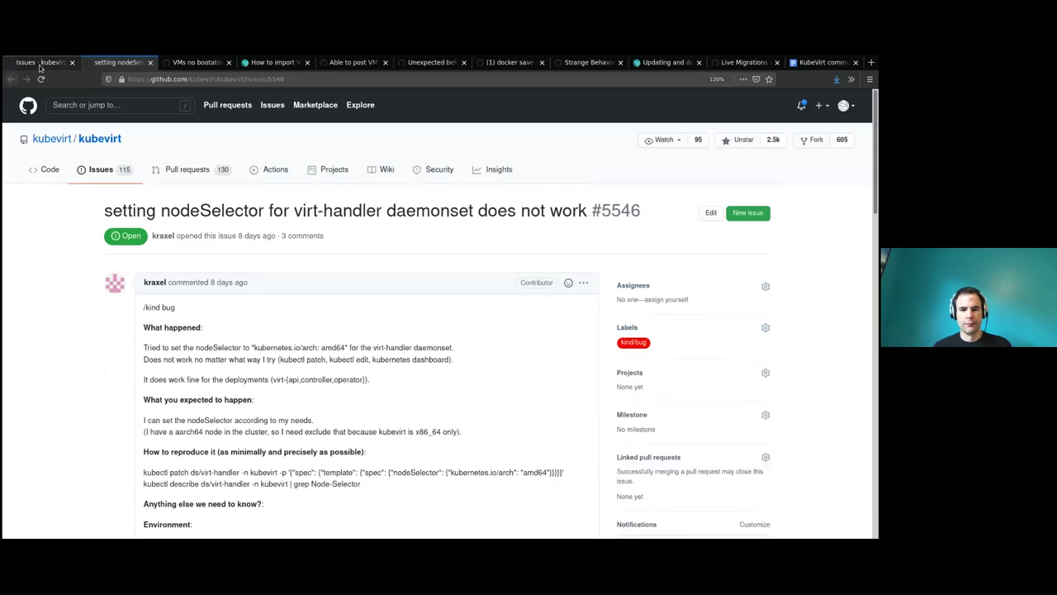
pyautogui.click(30, 61)
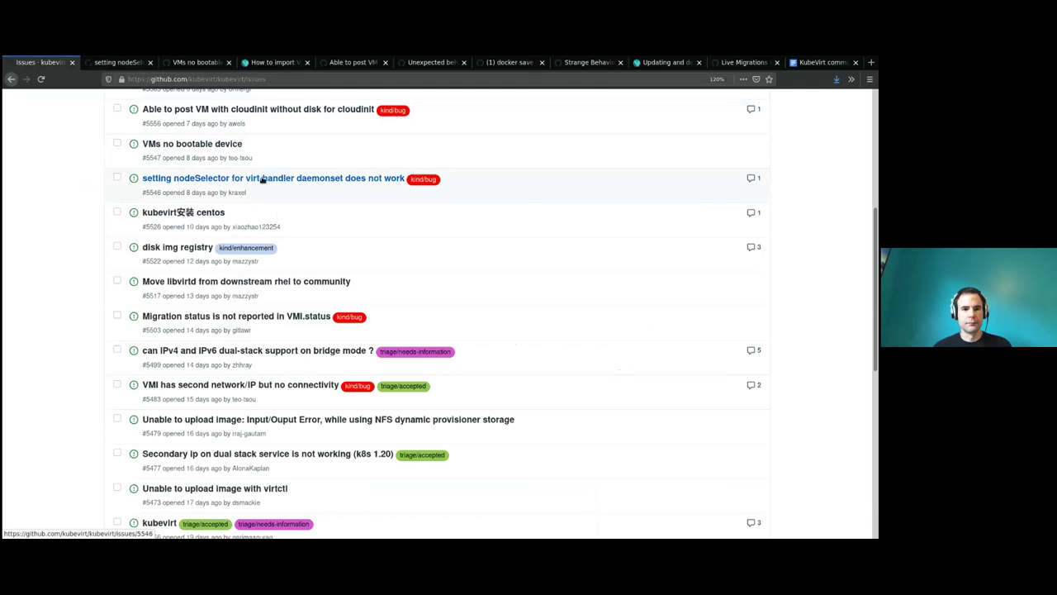
# Open issue #5526 'kubevirt安装 centos' in a new tab and read its kernel-panic console log.
pyautogui.middleClick(215, 211)
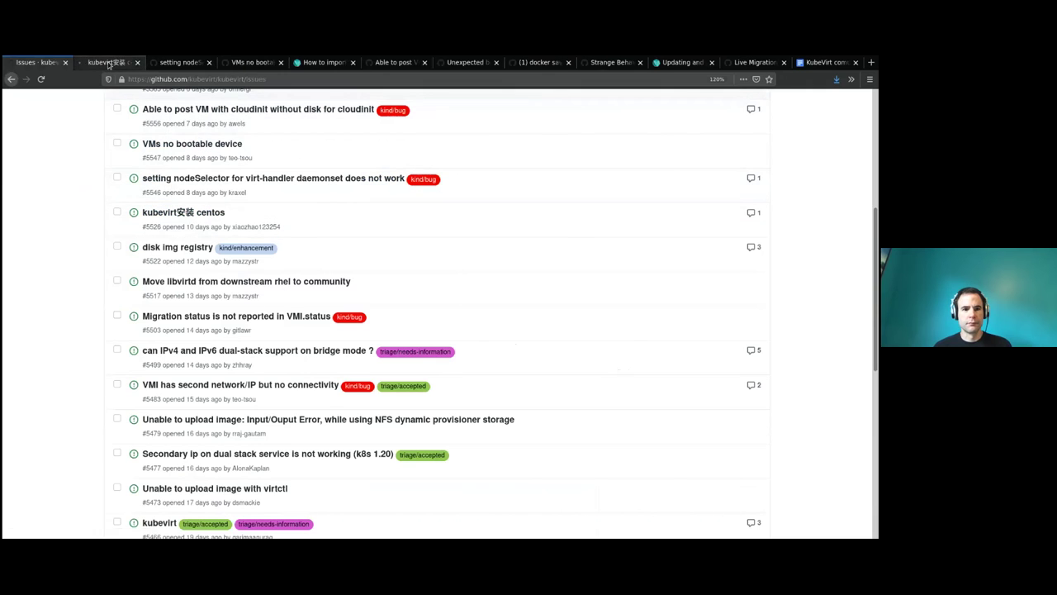
pyautogui.scroll(-2, 680, 246)
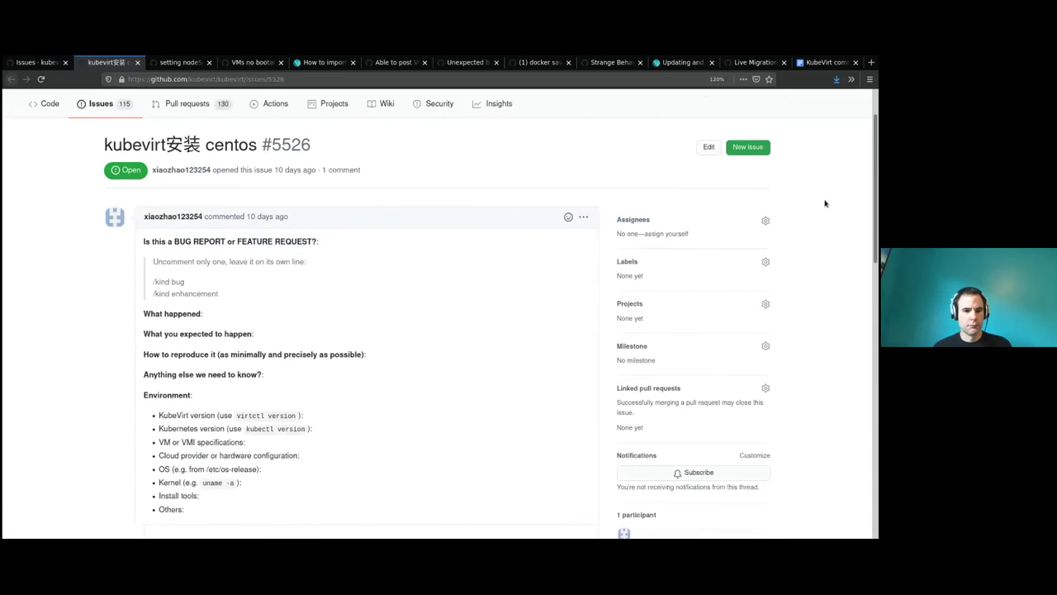
pyautogui.moveTo(875, 199); pyautogui.dragTo(873, 195)
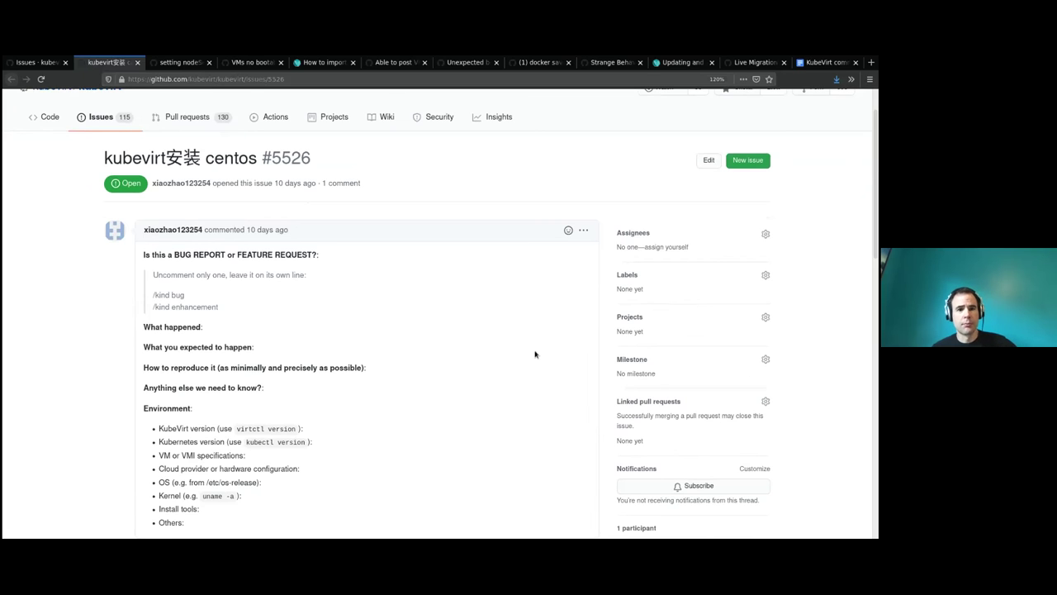
pyautogui.scroll(-10, 533, 353)
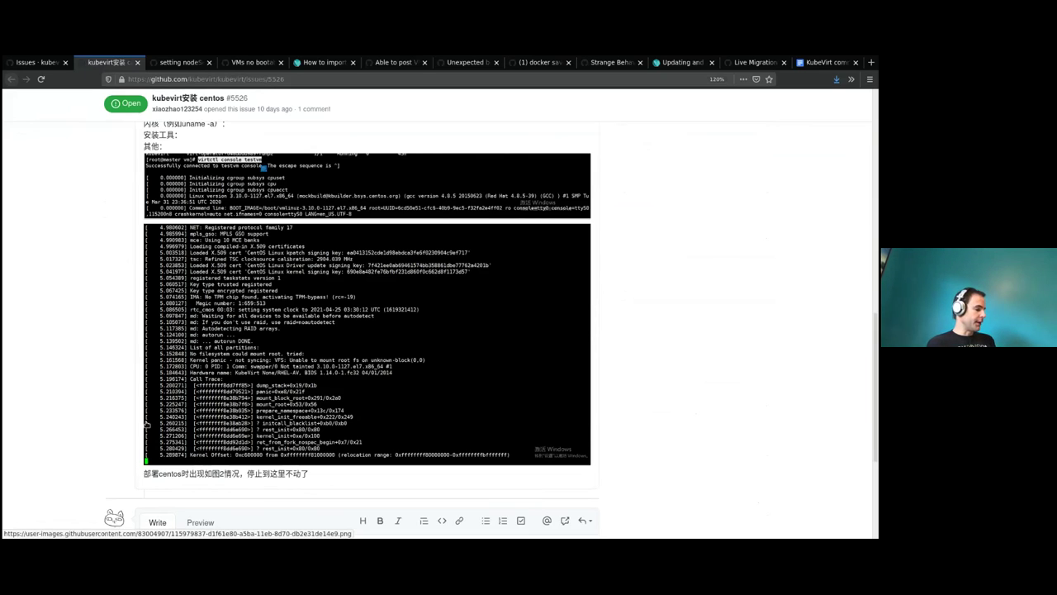
pyautogui.scroll(3, 147, 422)
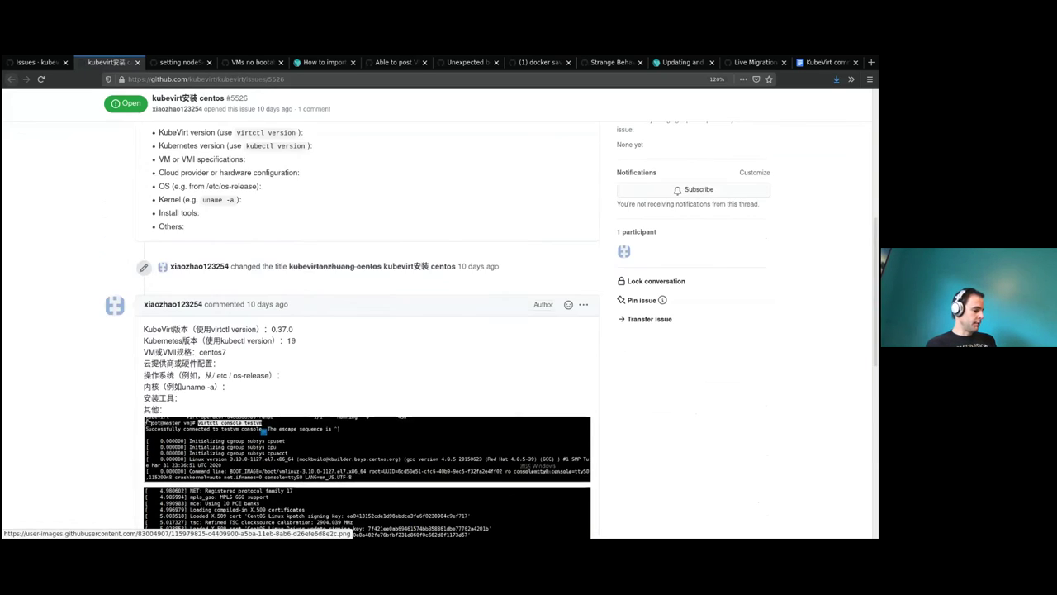
pyautogui.scroll(3, 138, 421)
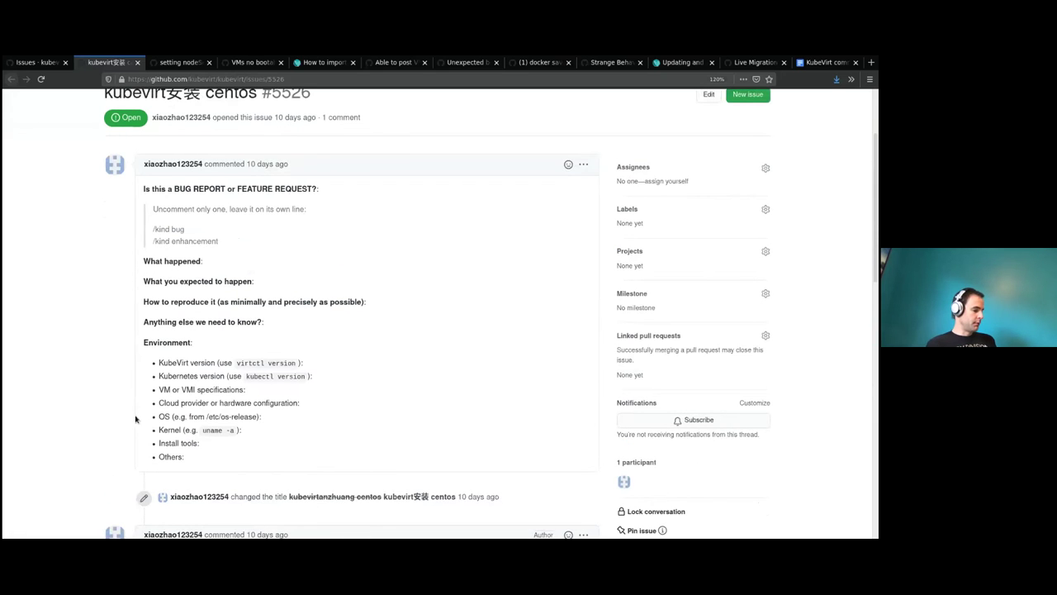
pyautogui.scroll(-6, 116, 411)
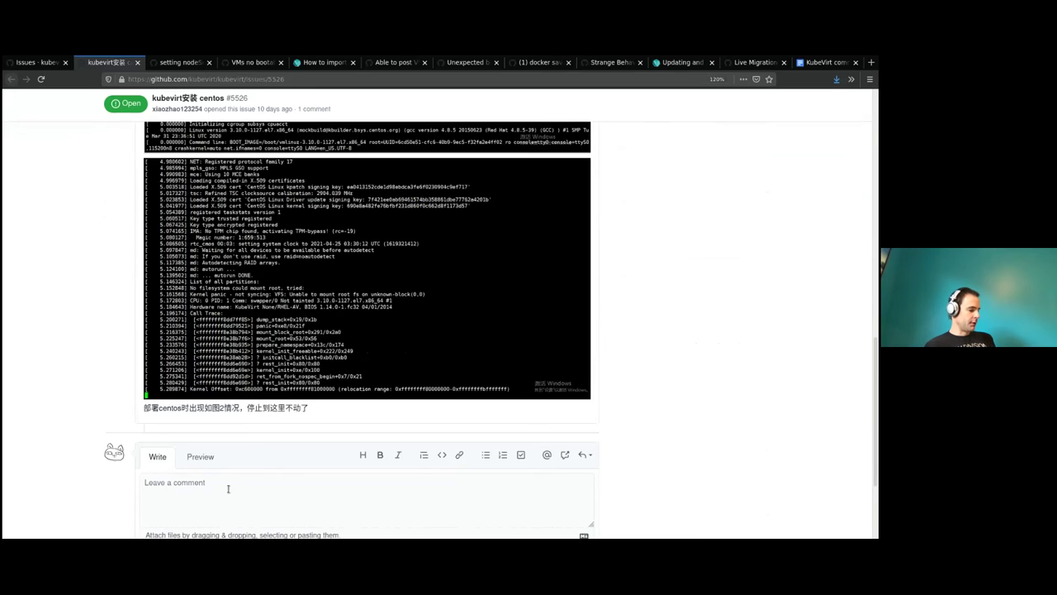
pyautogui.scroll(5, 230, 487)
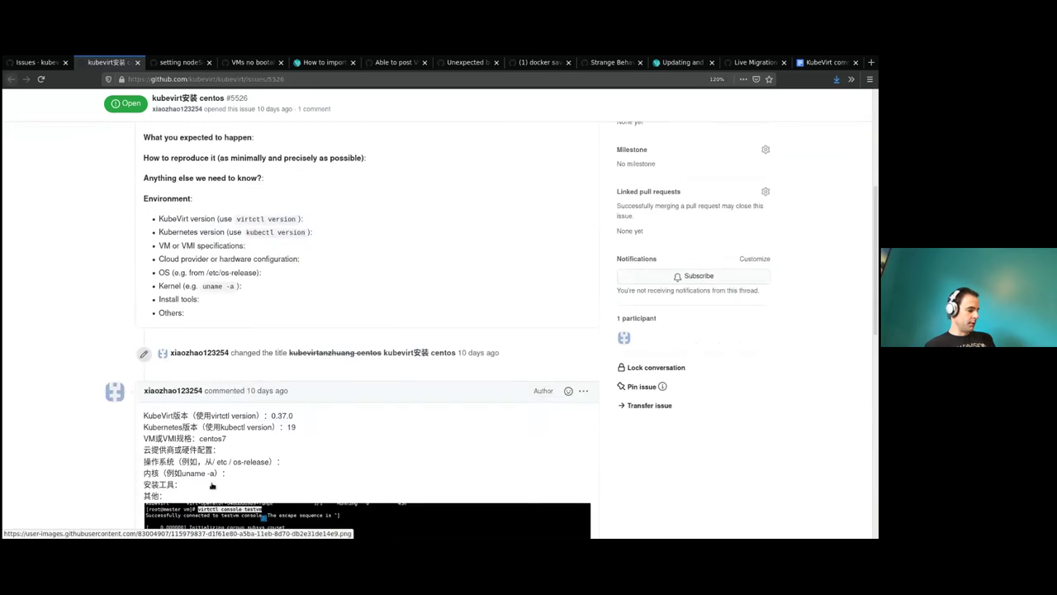
pyautogui.scroll(3, 215, 486)
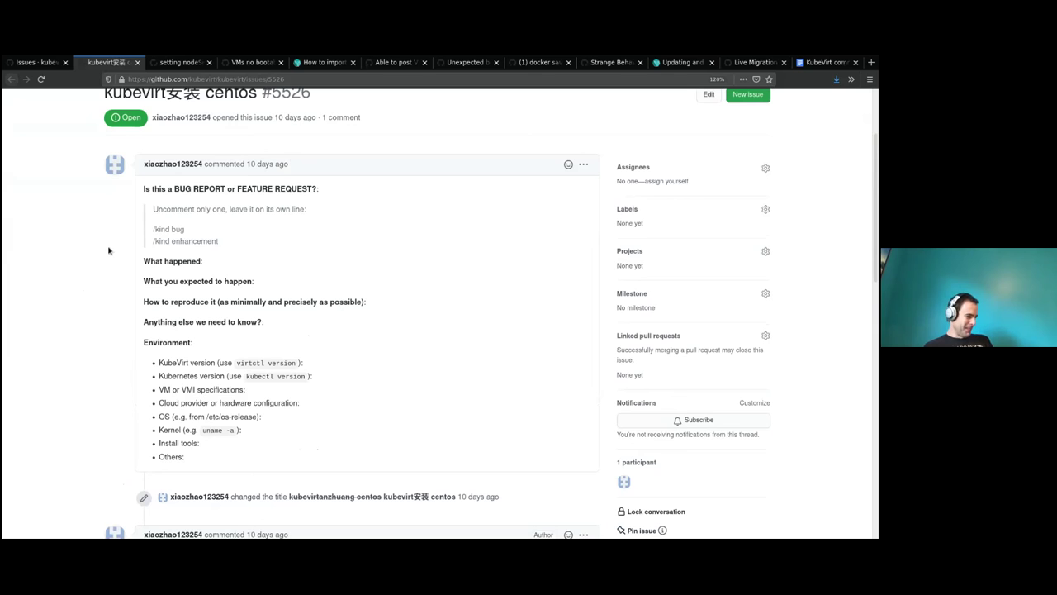
pyautogui.moveTo(876, 216); pyautogui.dragTo(876, 427)
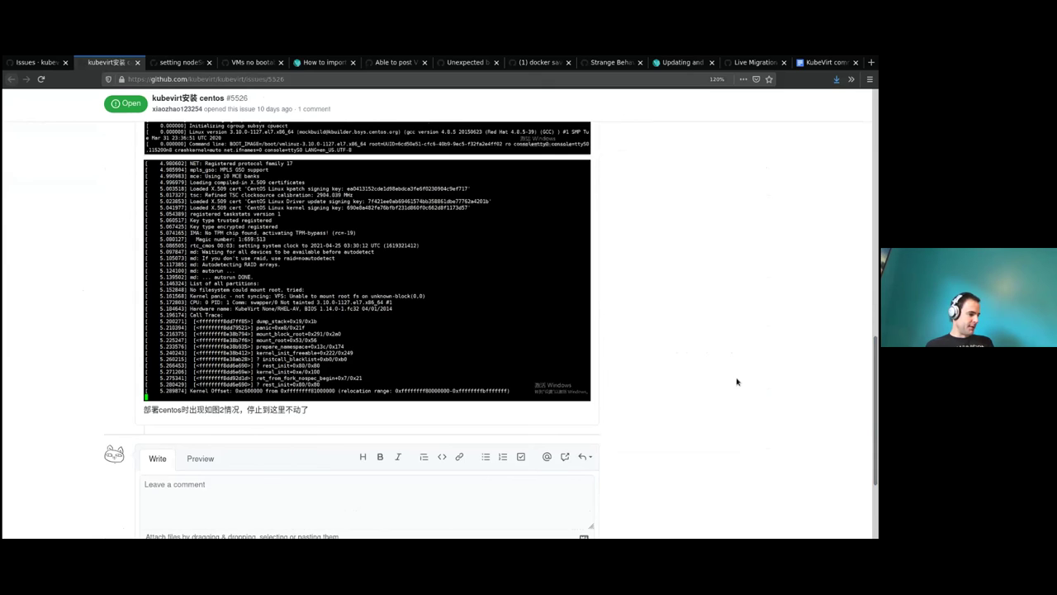
pyautogui.scroll(7, 737, 381)
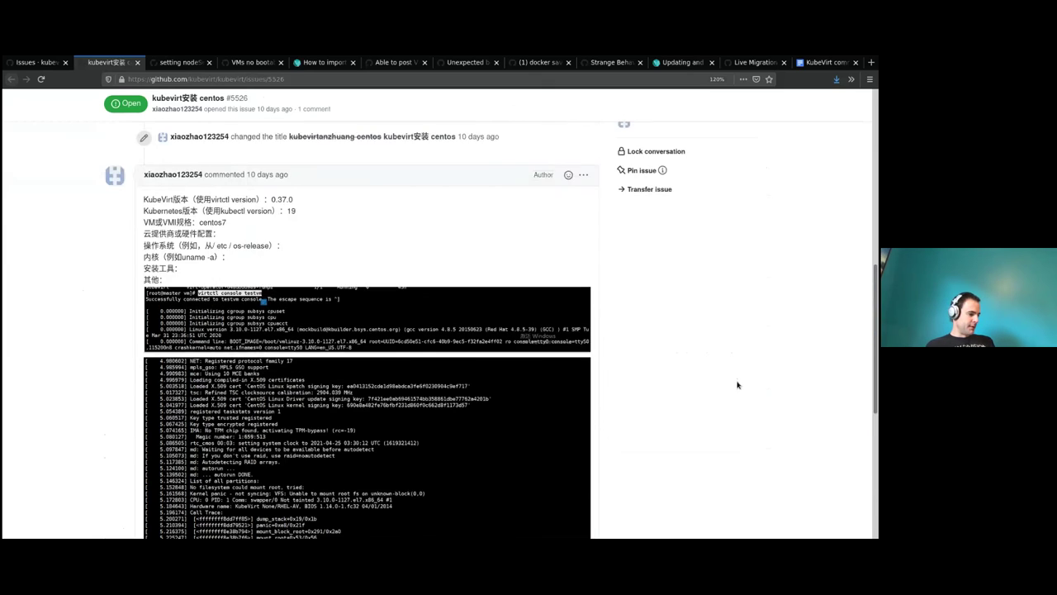
pyautogui.scroll(2, 737, 389)
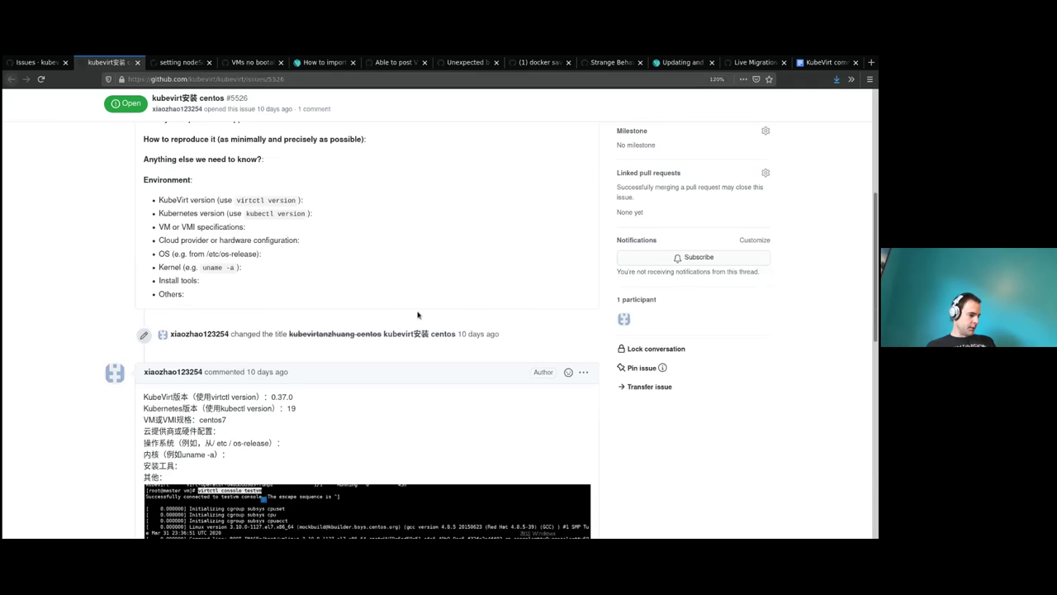
pyautogui.scroll(-1, 418, 317)
pyautogui.scroll(-7, 418, 317)
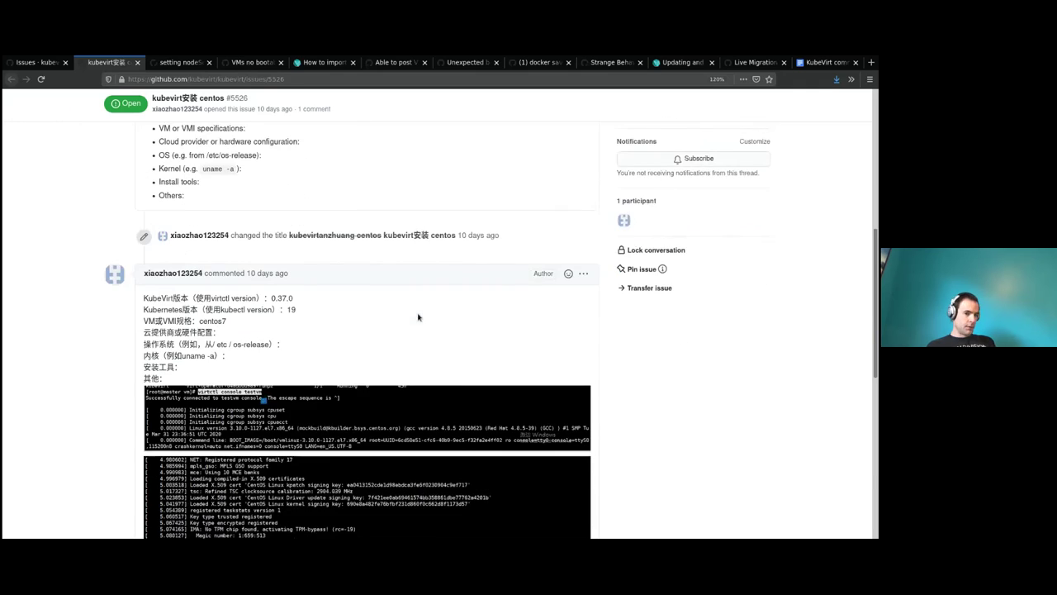
pyautogui.moveTo(309, 409); pyautogui.dragTo(188, 408)
pyautogui.click(190, 407)
pyautogui.click(272, 509)
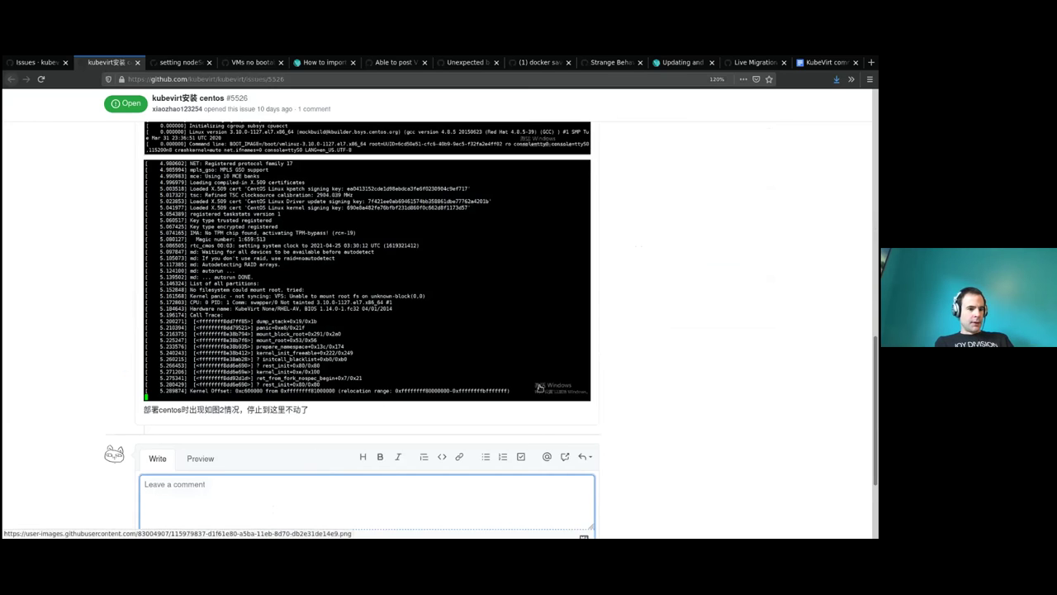
pyautogui.scroll(-2, 533, 389)
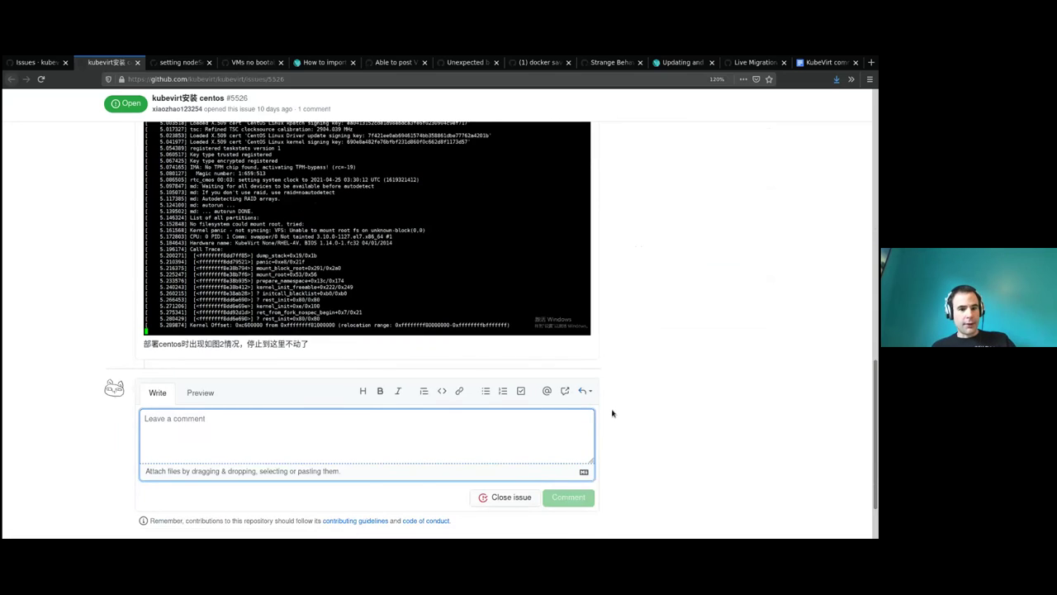
# Draft a reply on #5526 mentioning the reporter and asking them to translate the issue into English.
pyautogui.scroll(1, 612, 412)
pyautogui.write('@')
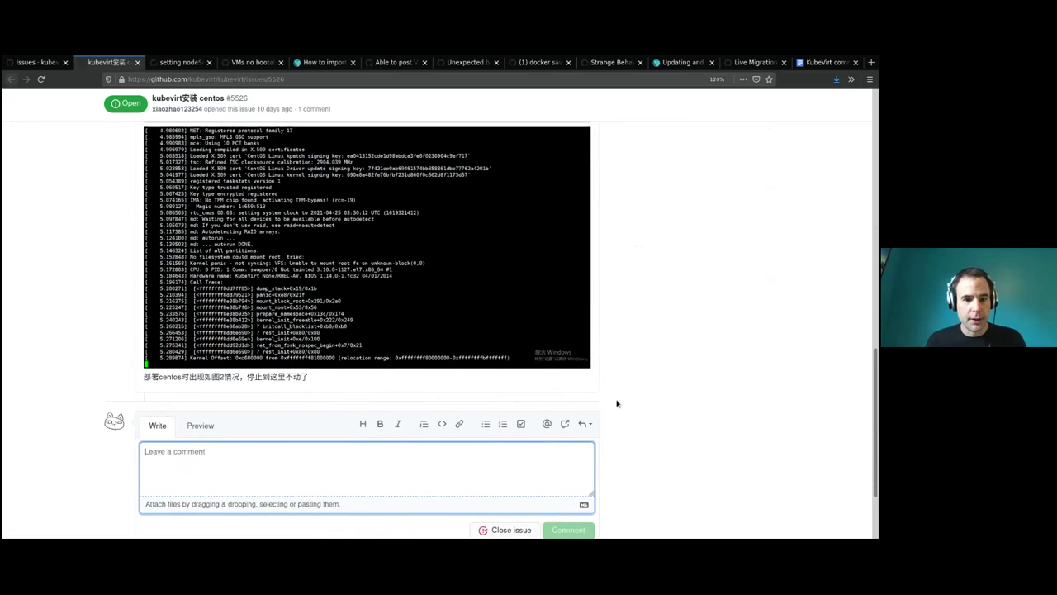
pyautogui.press('Return')
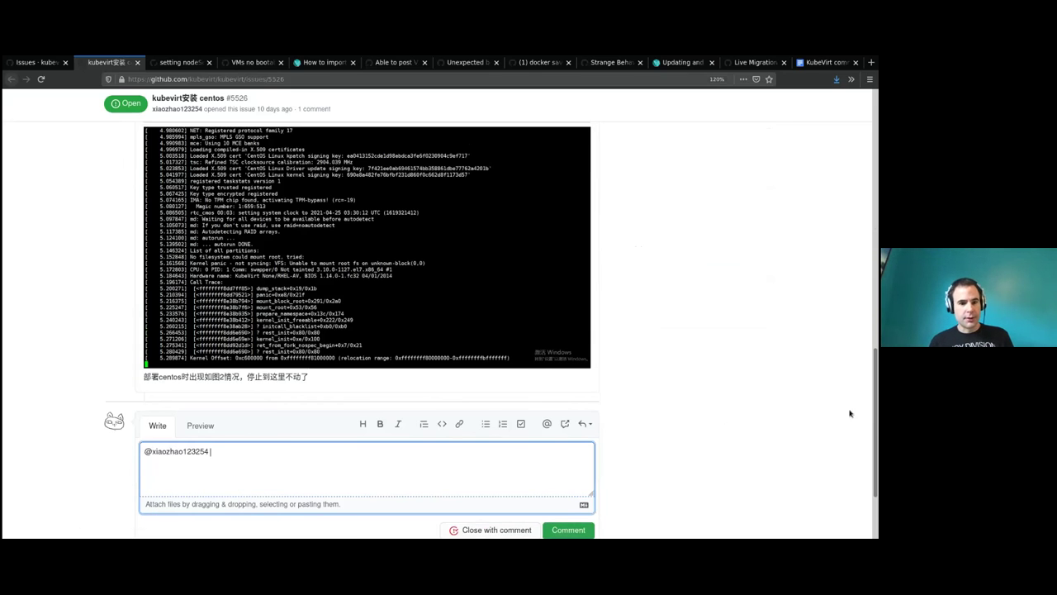
pyautogui.moveTo(877, 428); pyautogui.dragTo(845, 436)
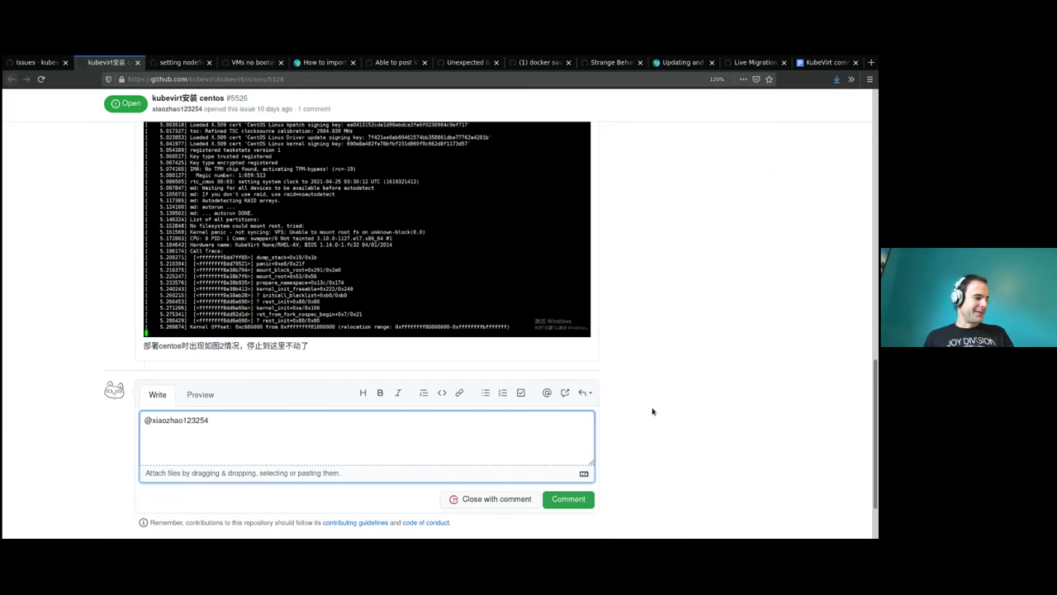
pyautogui.write('would')
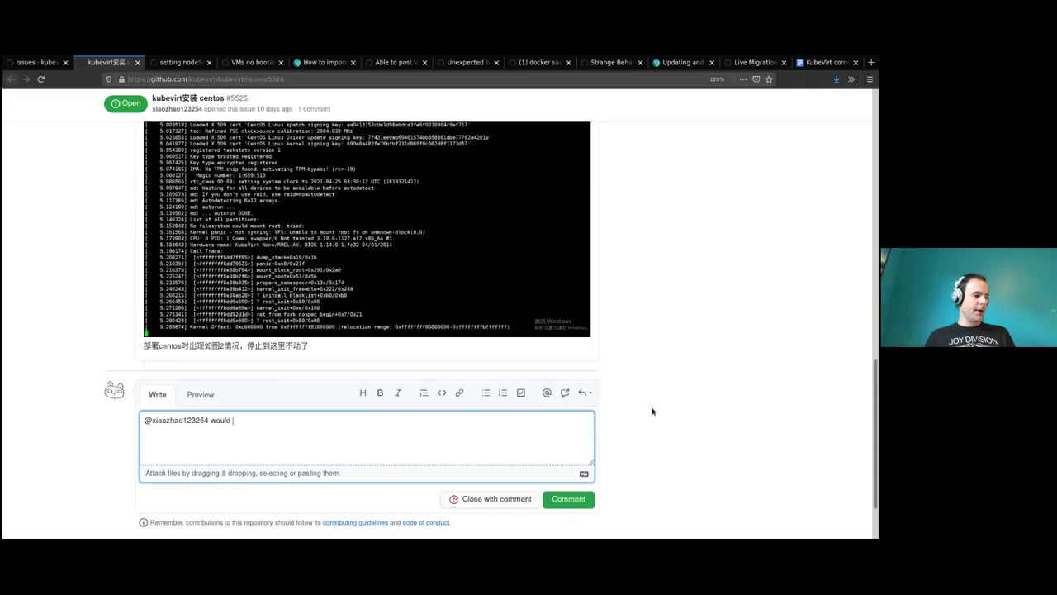
pyautogui.hotkey('ctrl', 'BackSpace')
pyautogui.write('could you')
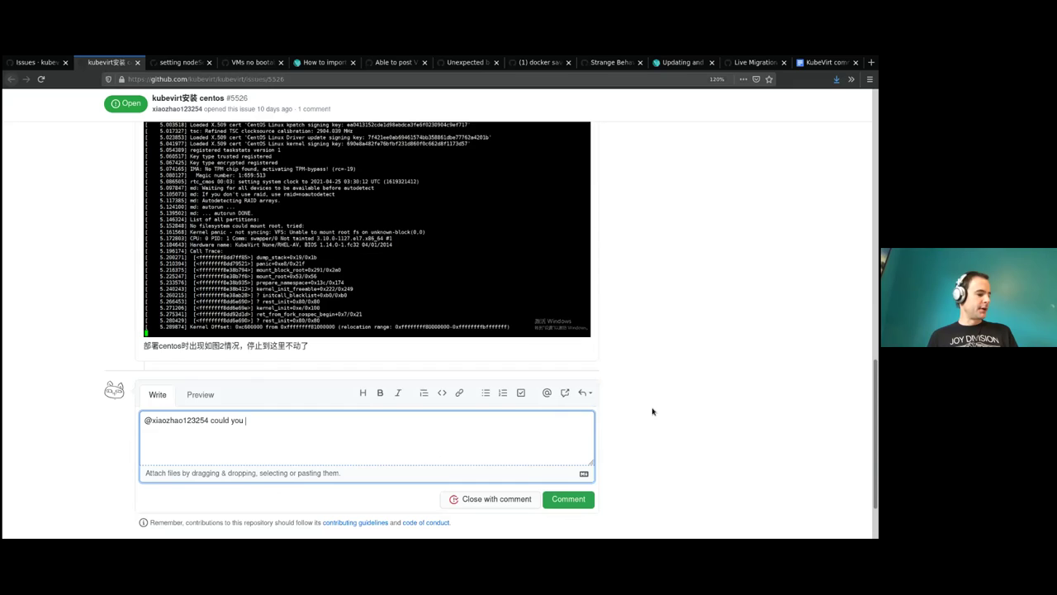
pyautogui.write('please')
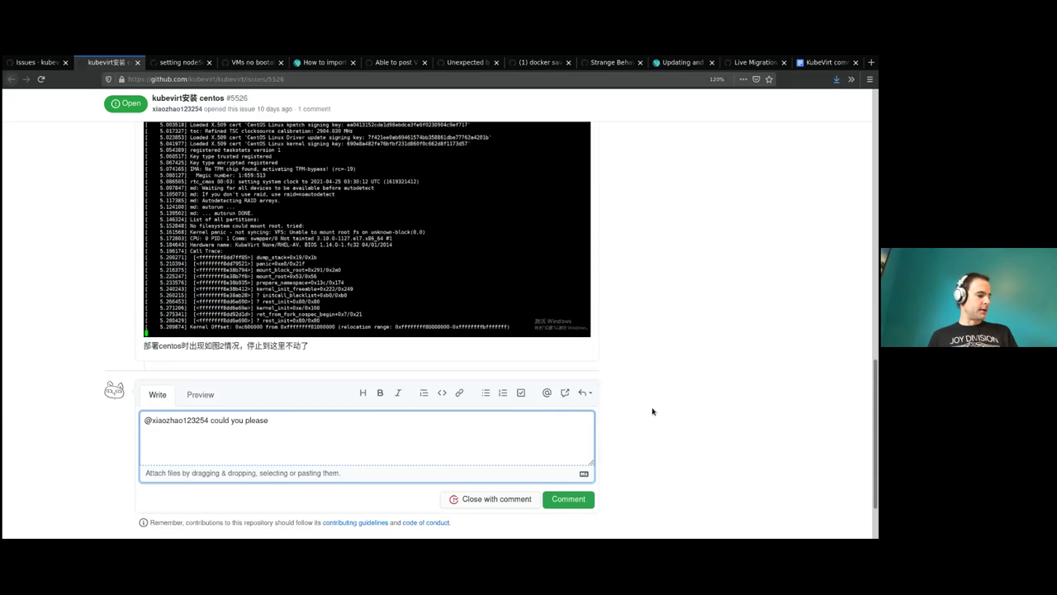
pyautogui.write(' translate this ')
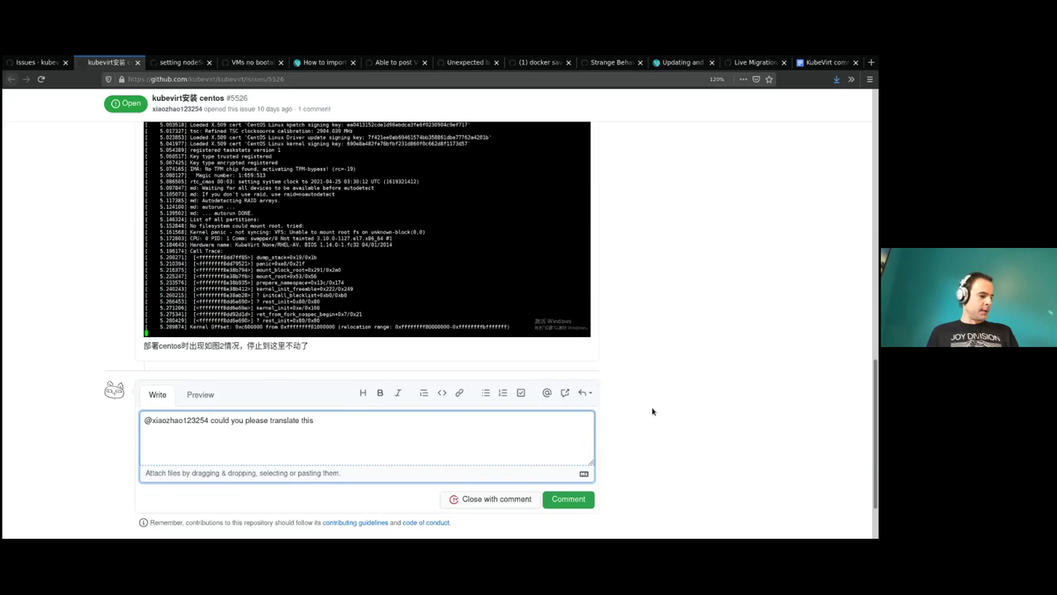
pyautogui.write('issue to engl')
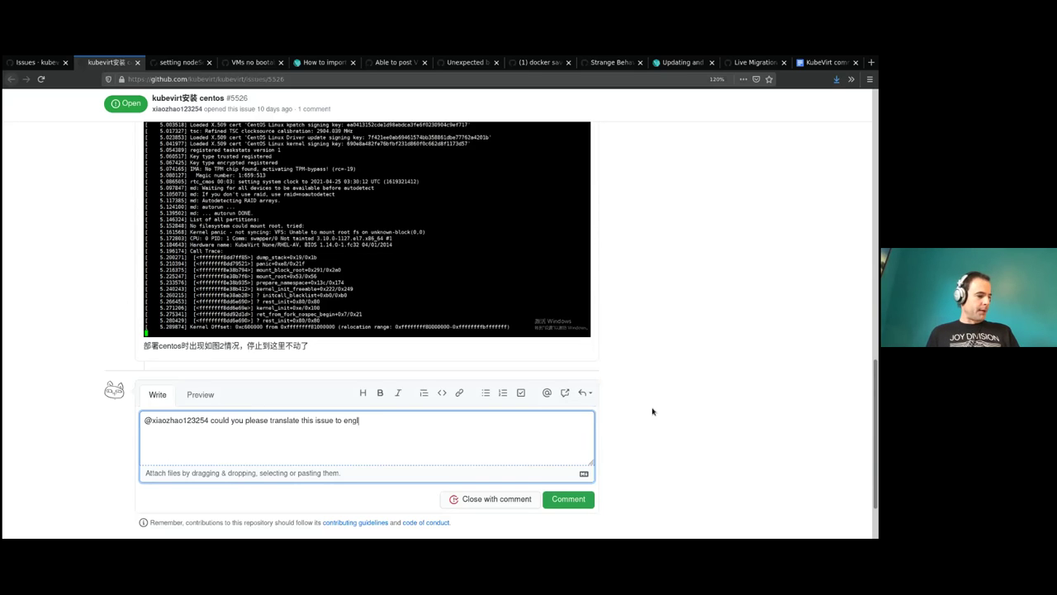
pyautogui.write('ish?')
pyautogui.press('BackSpace')
pyautogui.press('BackSpace')
pyautogui.press('BackSpace')
pyautogui.press('BackSpace')
pyautogui.press('BackSpace')
pyautogui.press('BackSpace')
pyautogui.press('BackSpace')
pyautogui.press('BackSpace')
pyautogui.write('English?')
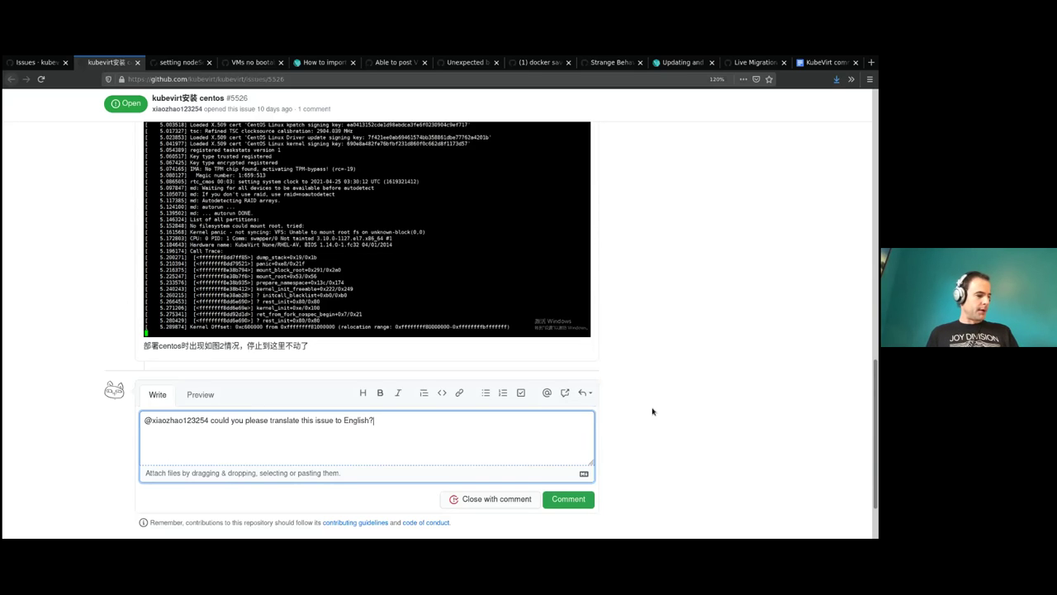
pyautogui.write(" We'd like to ")
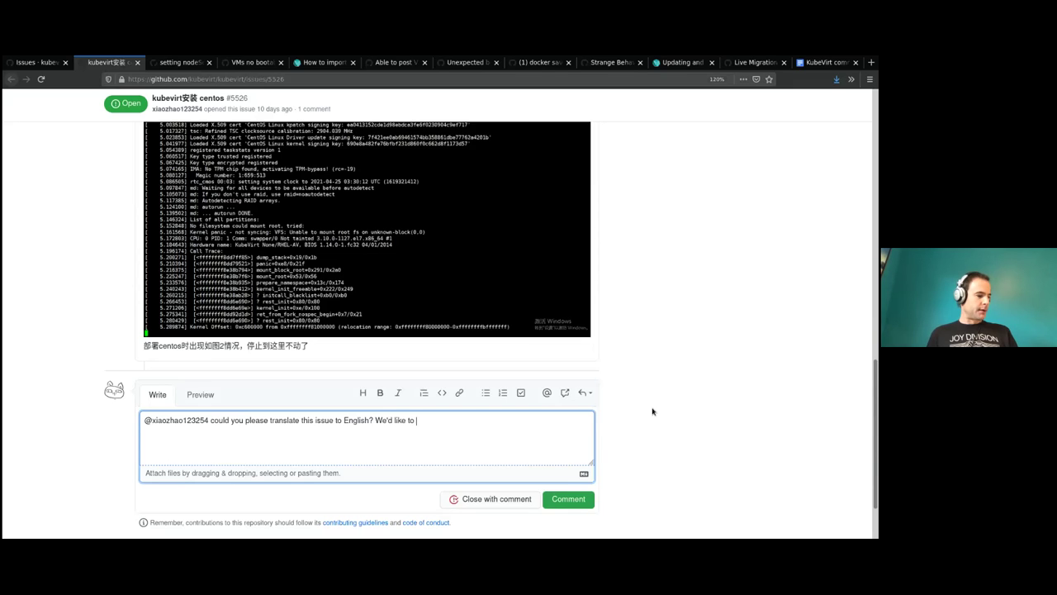
pyautogui.write('help o')
pyautogui.press('BackSpace')
pyautogui.write('you')
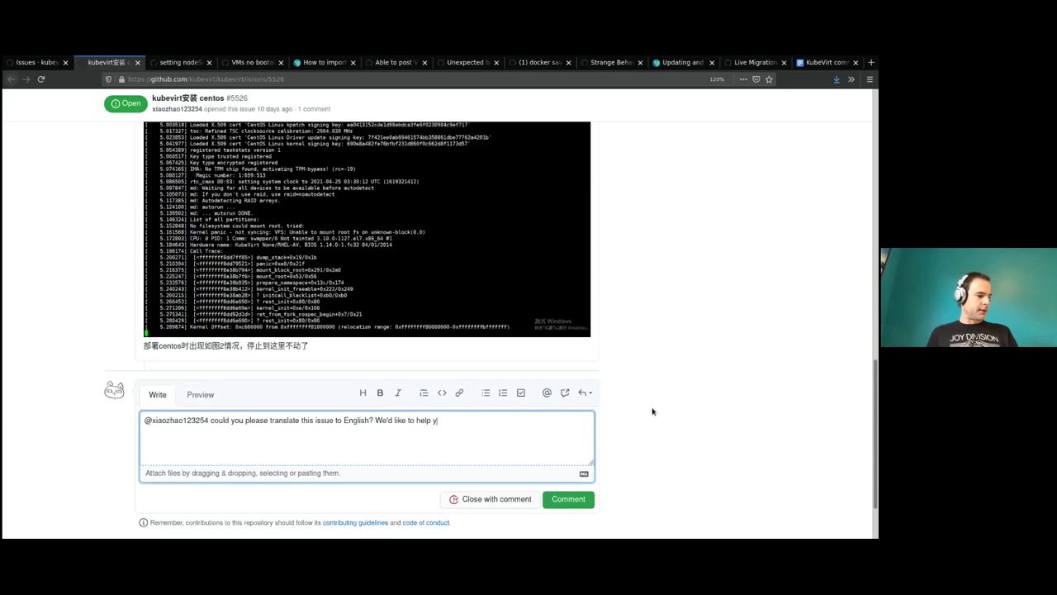